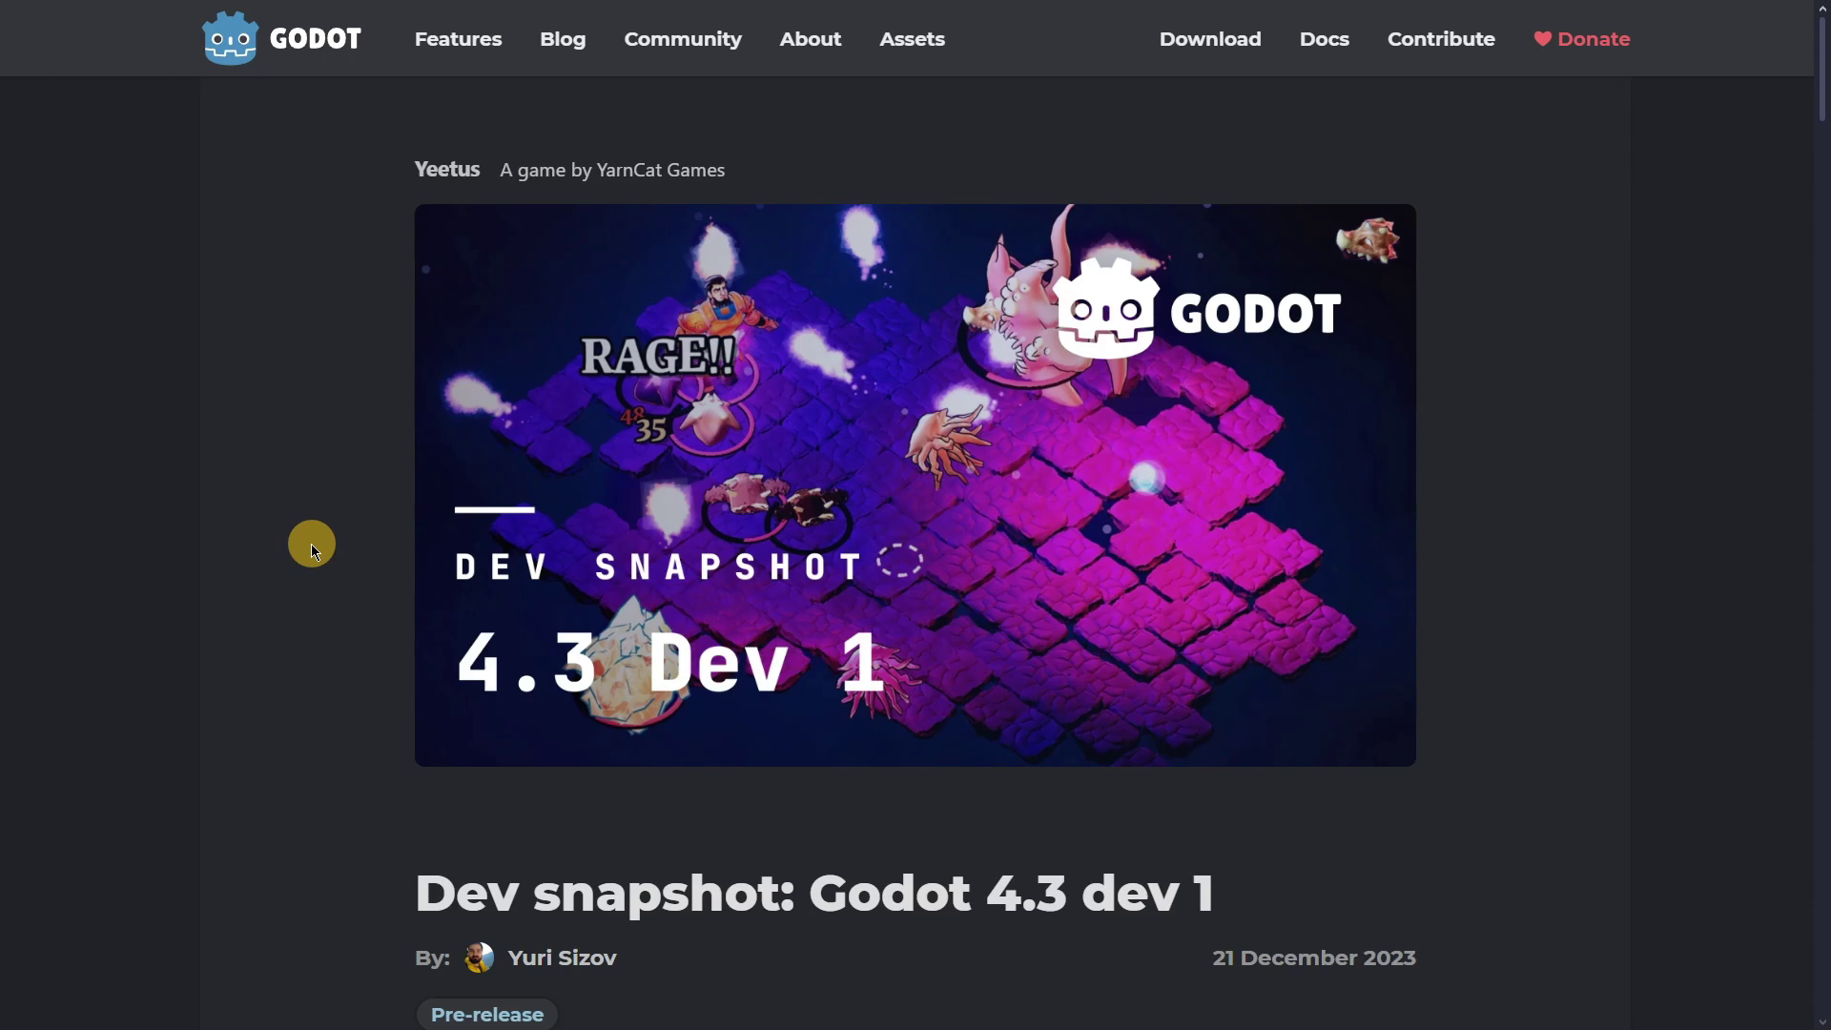
Step: Scroll the post and select its '4.3 dev 1' title and its 21 December 2023 publication date
{"action": "scroll", "coordinate": [311, 543], "scroll_direction": "down", "scroll_amount": 3}
{"action": "scroll", "coordinate": [311, 544], "scroll_direction": "up", "scroll_amount": 3}
{"action": "scroll", "coordinate": [311, 543], "scroll_direction": "down", "scroll_amount": 1}
{"action": "left_click_drag", "start_coordinate": [813, 772], "coordinate": [1284, 769]}
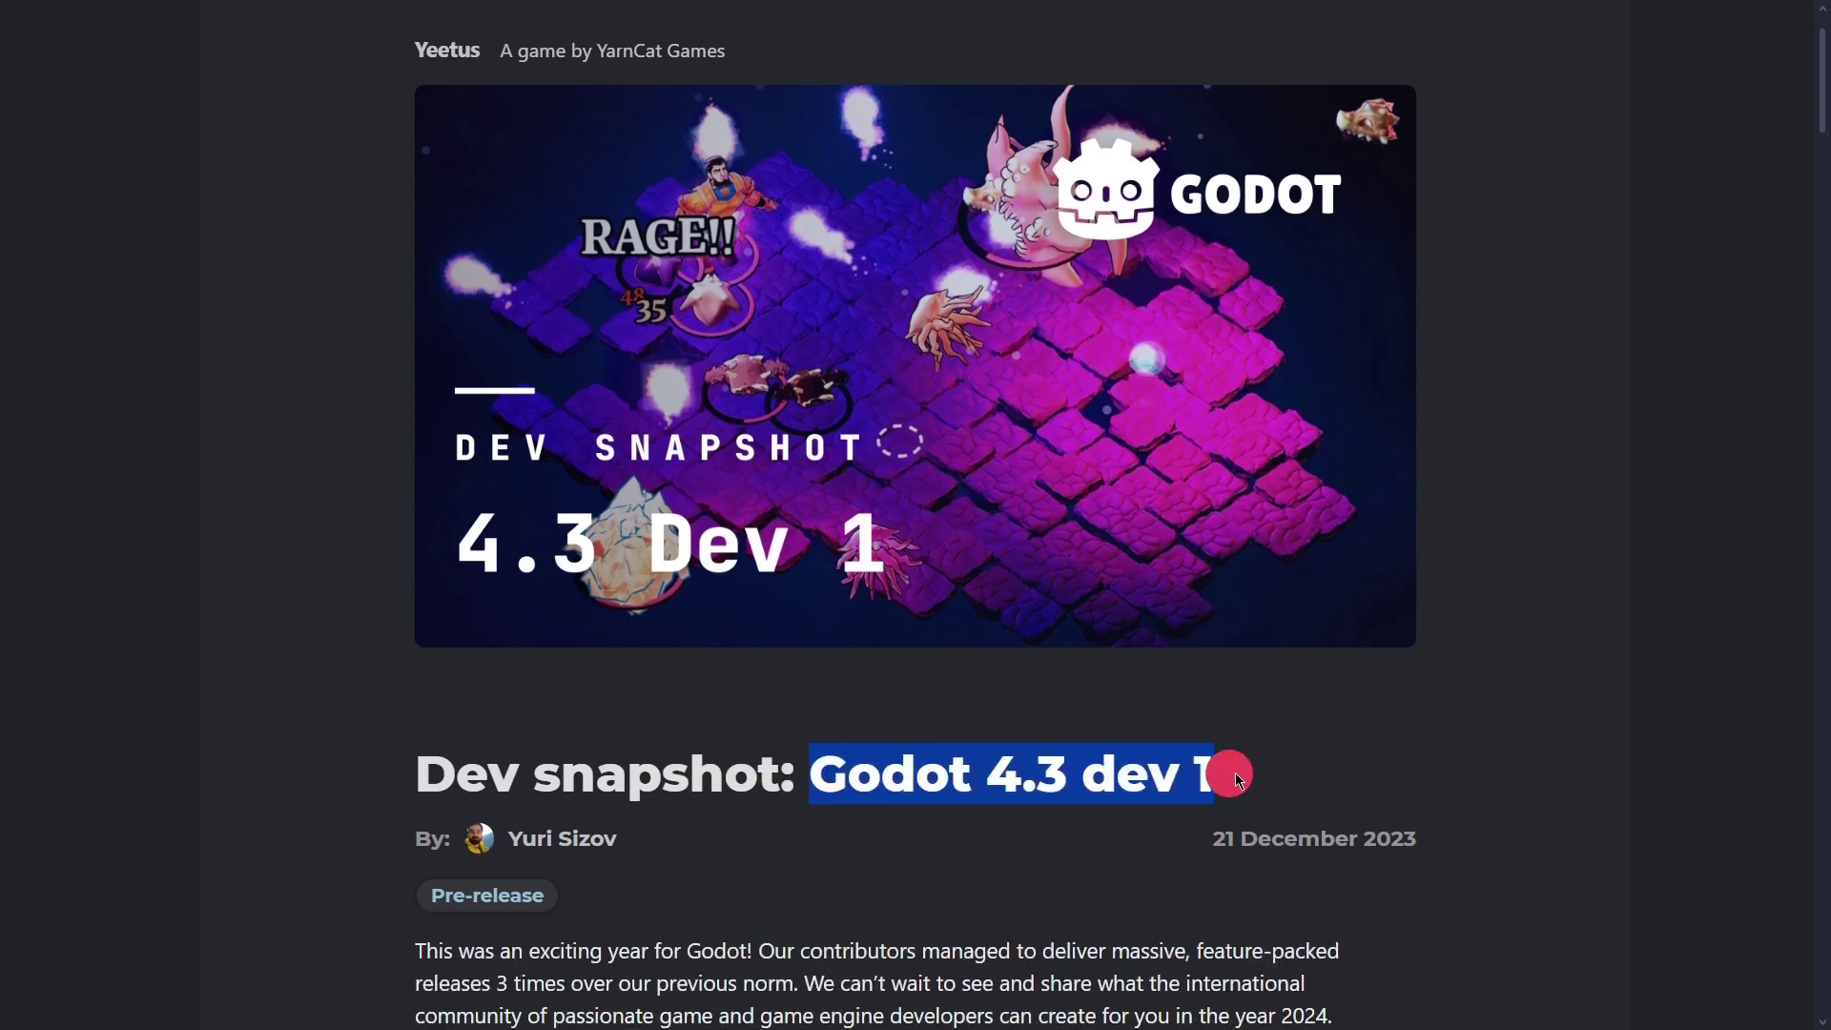
{"action": "left_click", "coordinate": [1262, 792]}
{"action": "left_click_drag", "start_coordinate": [1212, 839], "coordinate": [1524, 837]}
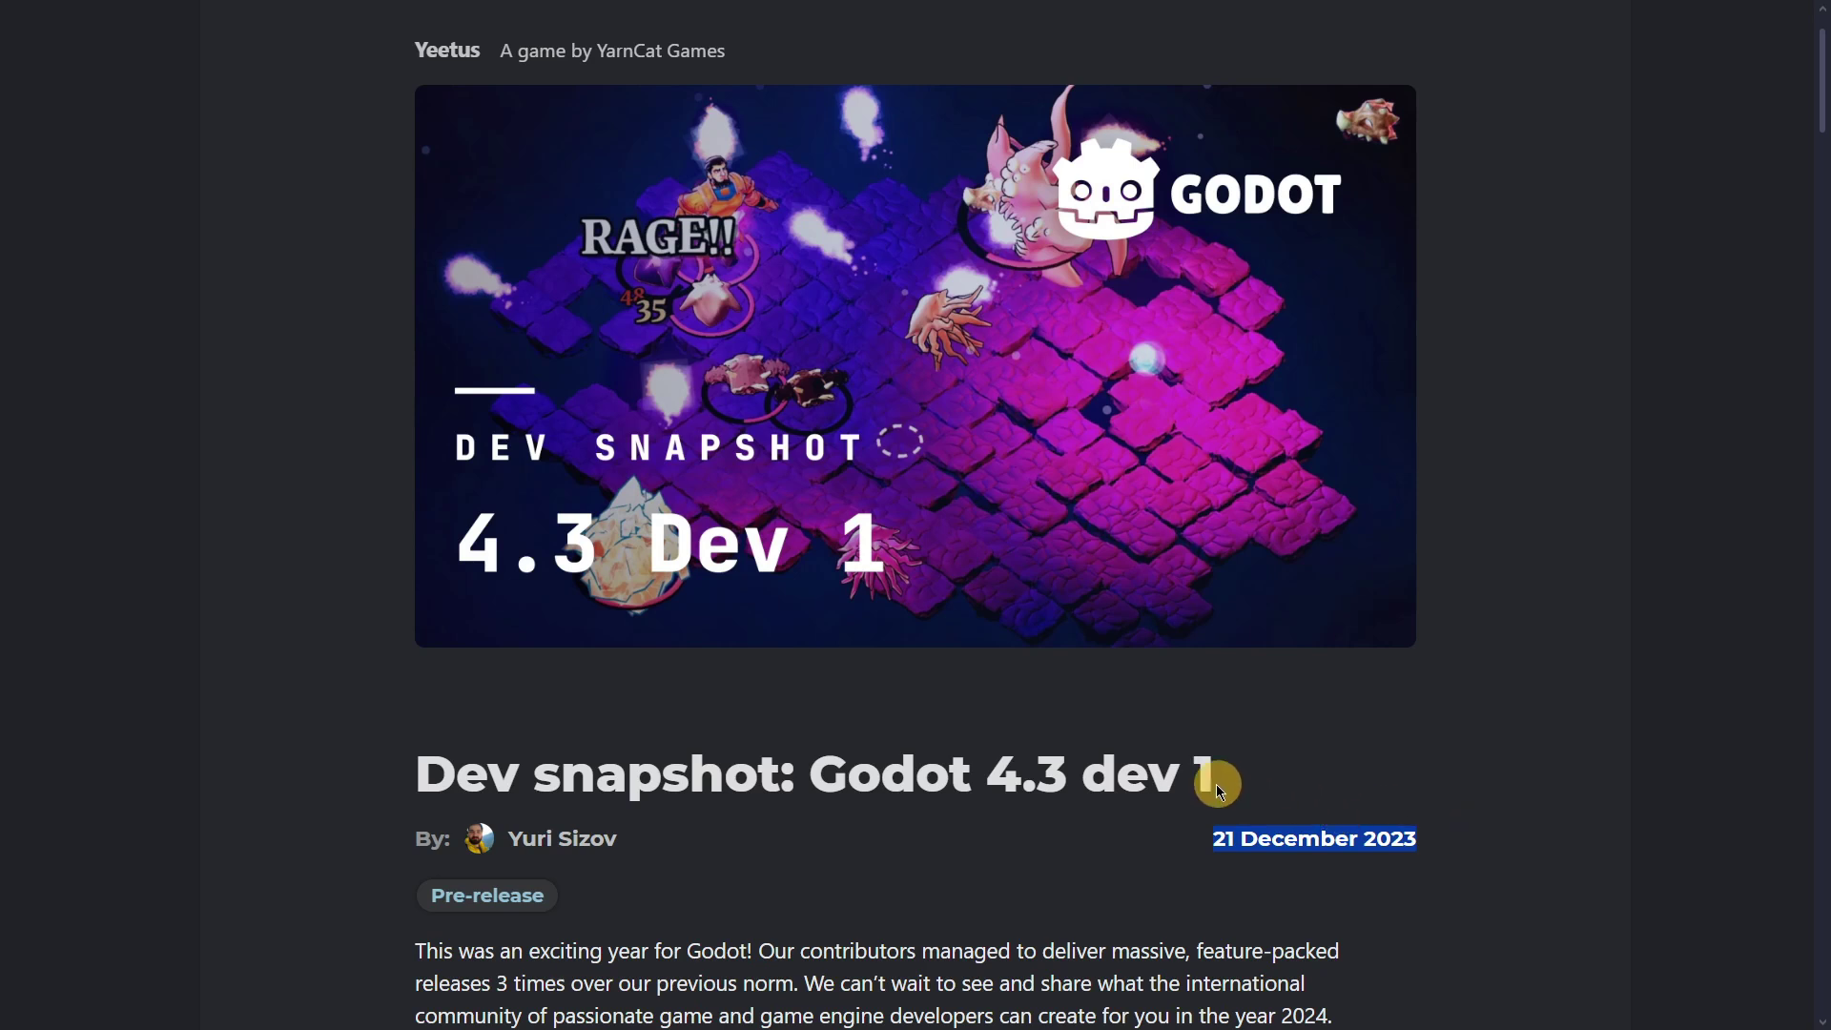
{"action": "left_click_drag", "start_coordinate": [1211, 776], "coordinate": [984, 788]}
{"action": "left_click", "coordinate": [1067, 784]}
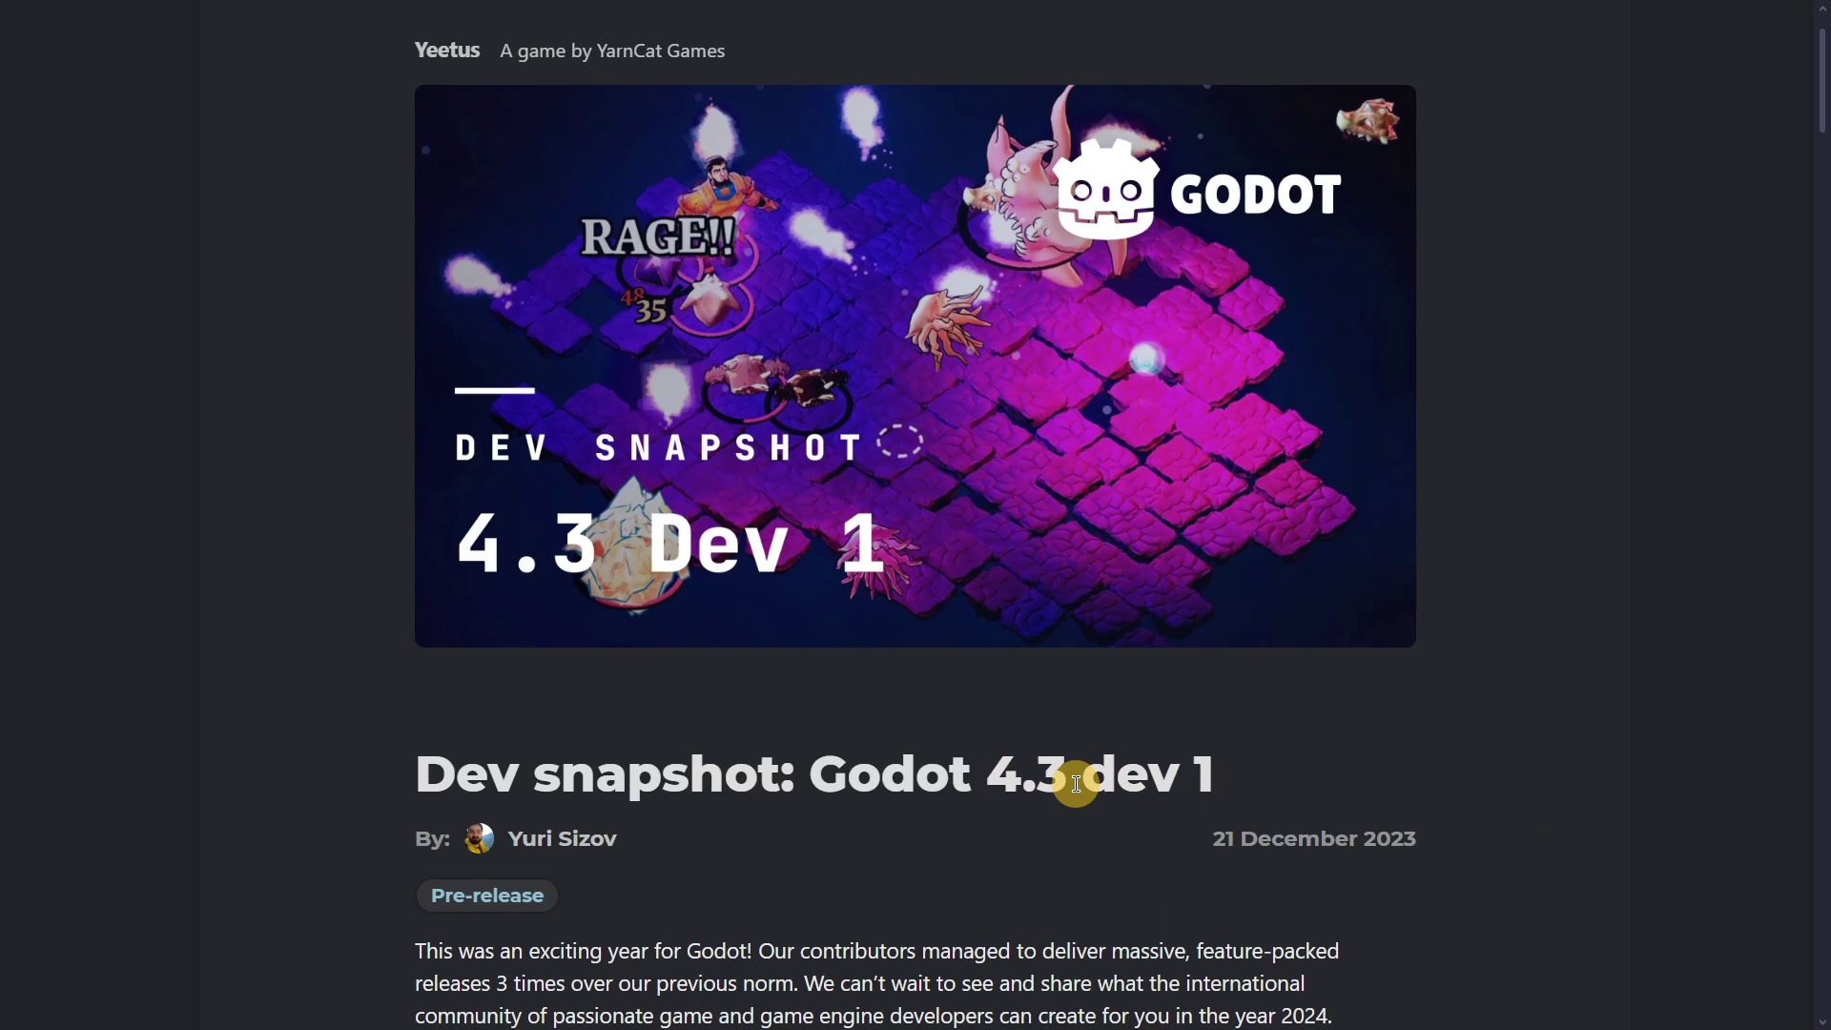
Step: Scroll down to the highlights and select the first highlight paragraph
{"action": "scroll", "coordinate": [1076, 784], "scroll_direction": "down", "scroll_amount": 3}
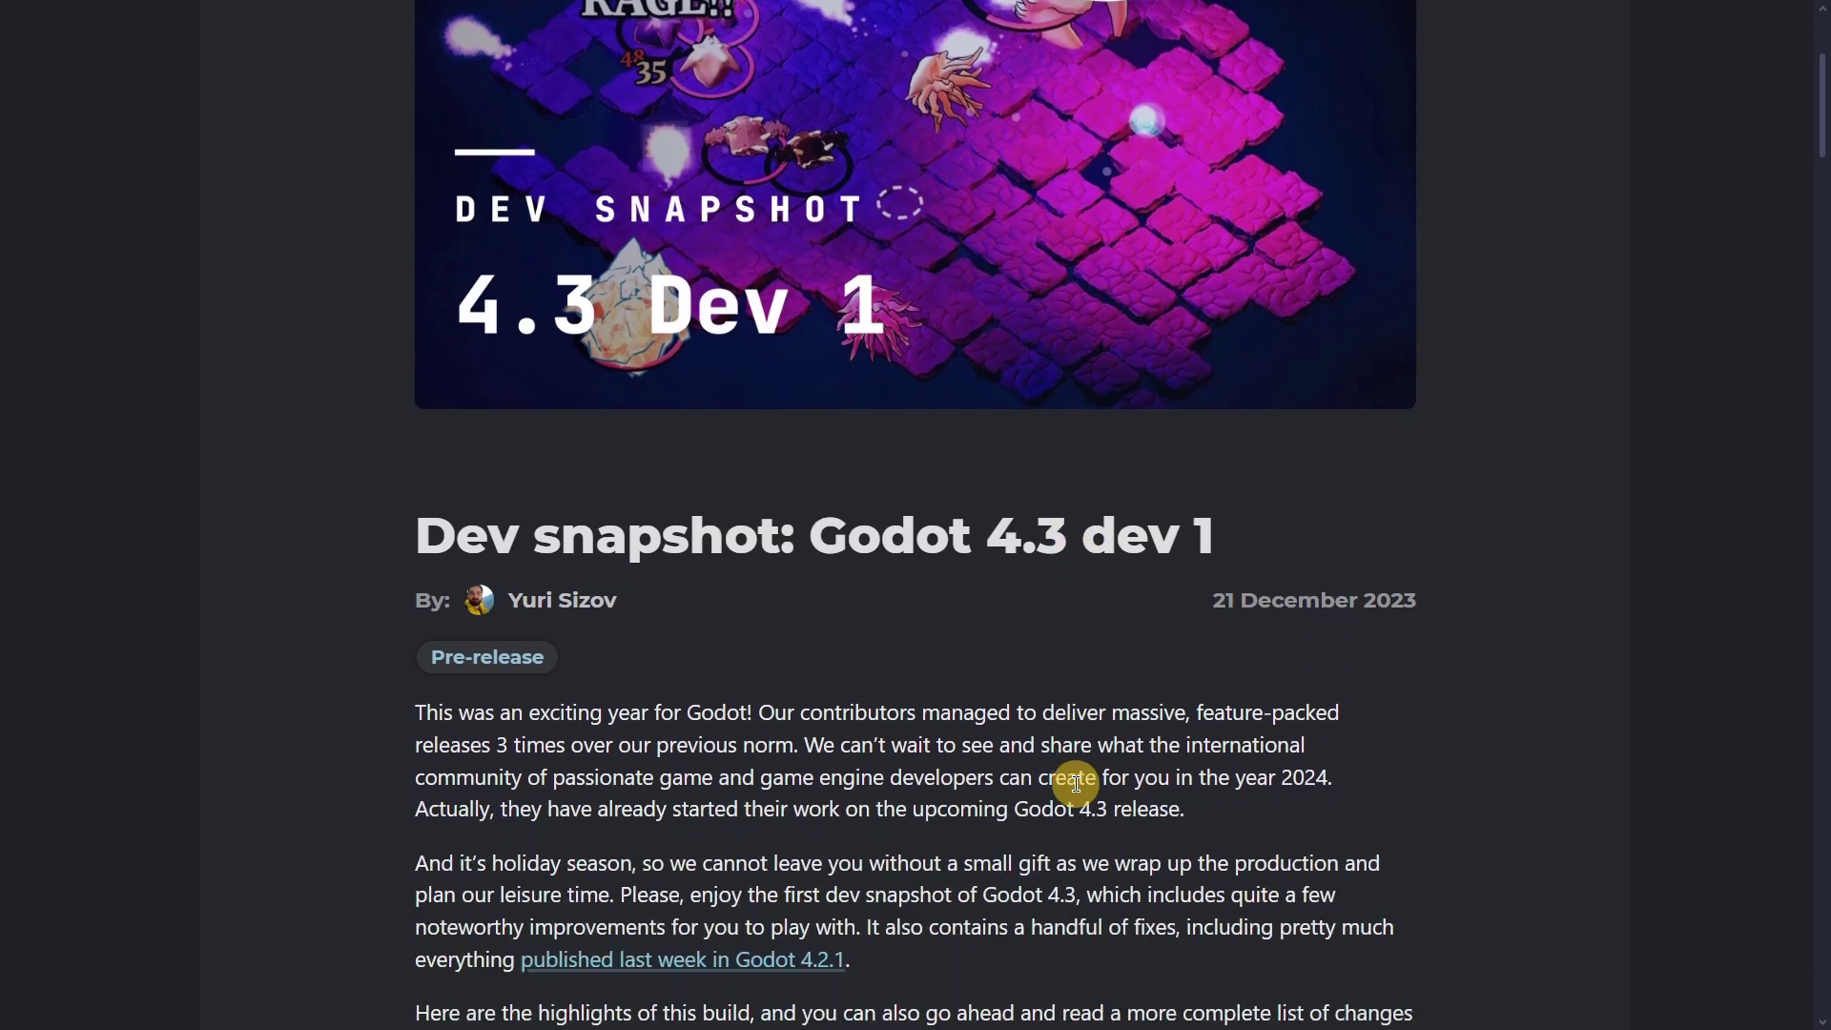
{"action": "scroll", "coordinate": [1076, 784], "scroll_direction": "down", "scroll_amount": 7}
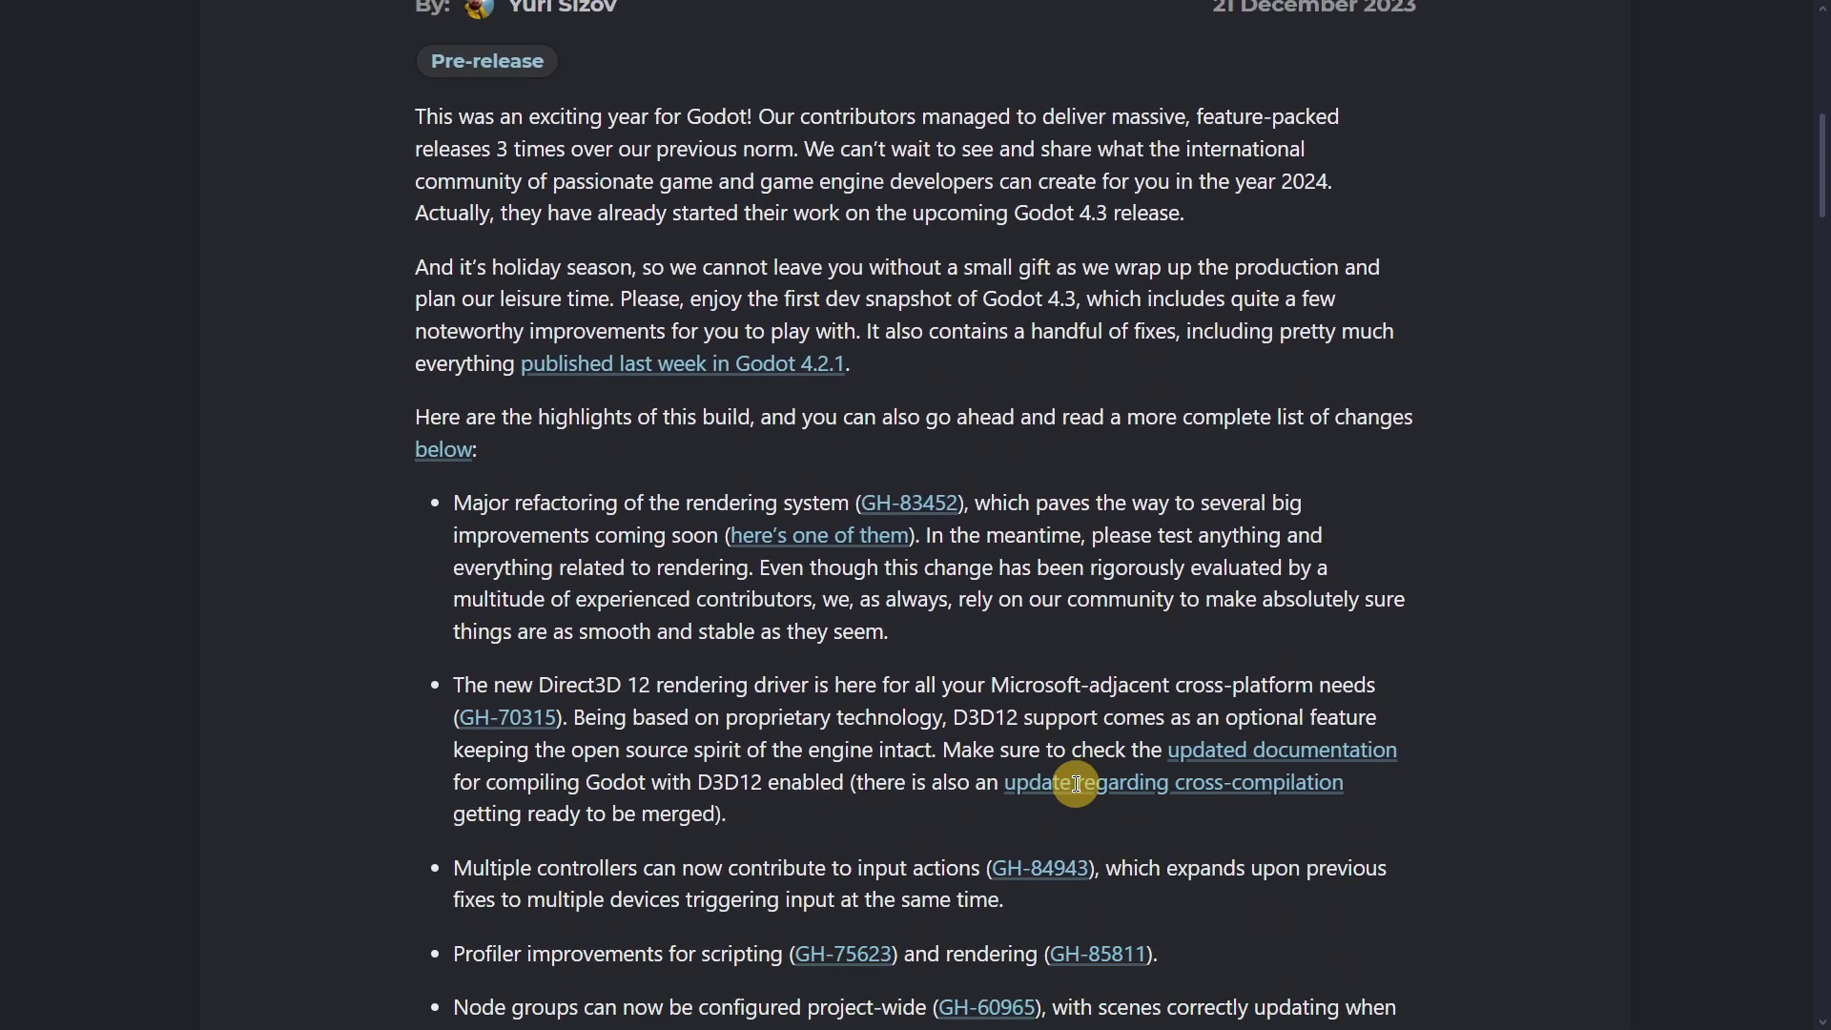
{"action": "left_click_drag", "start_coordinate": [932, 638], "coordinate": [392, 482]}
{"action": "left_click", "coordinate": [573, 537]}
Step: Select the Node groups highlight bullet and follow its GH-60965 link
{"action": "scroll", "coordinate": [870, 604], "scroll_direction": "down", "scroll_amount": 1}
{"action": "scroll", "coordinate": [801, 621], "scroll_direction": "down", "scroll_amount": 1}
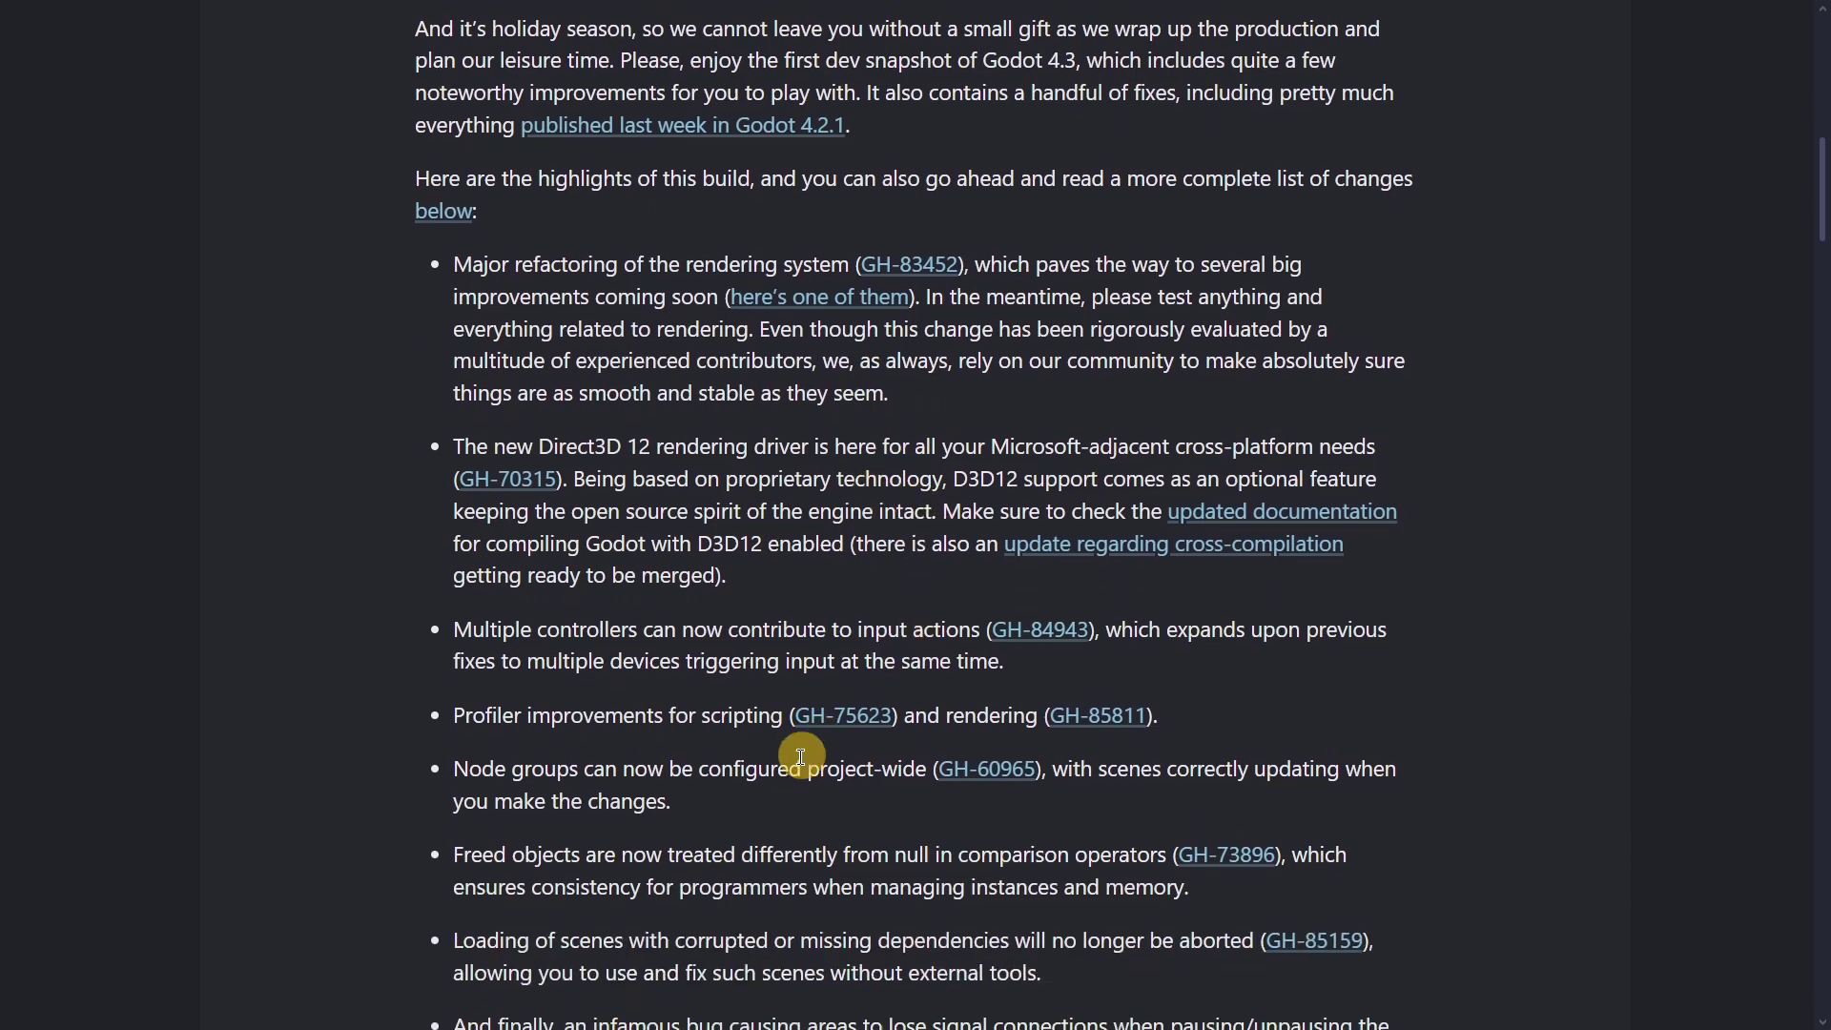
{"action": "left_click", "coordinate": [694, 817]}
{"action": "left_click_drag", "start_coordinate": [695, 818], "coordinate": [449, 777]}
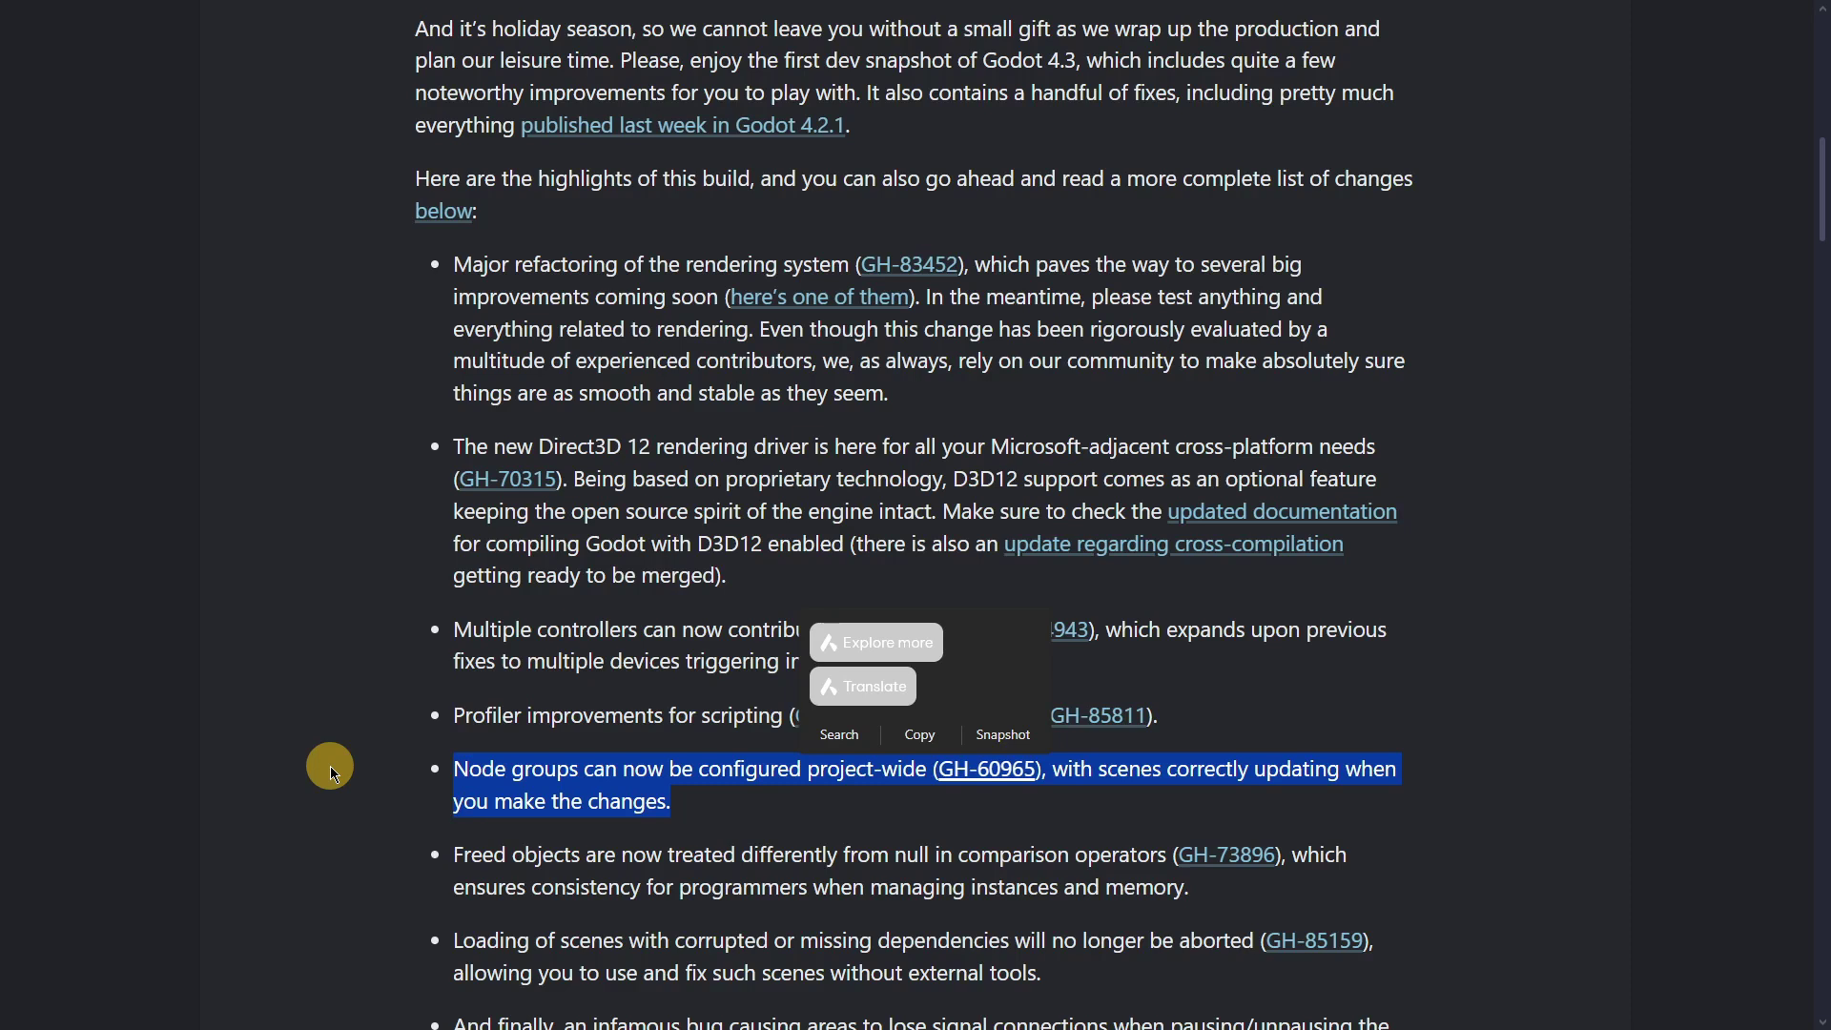
{"action": "left_click", "coordinate": [527, 807]}
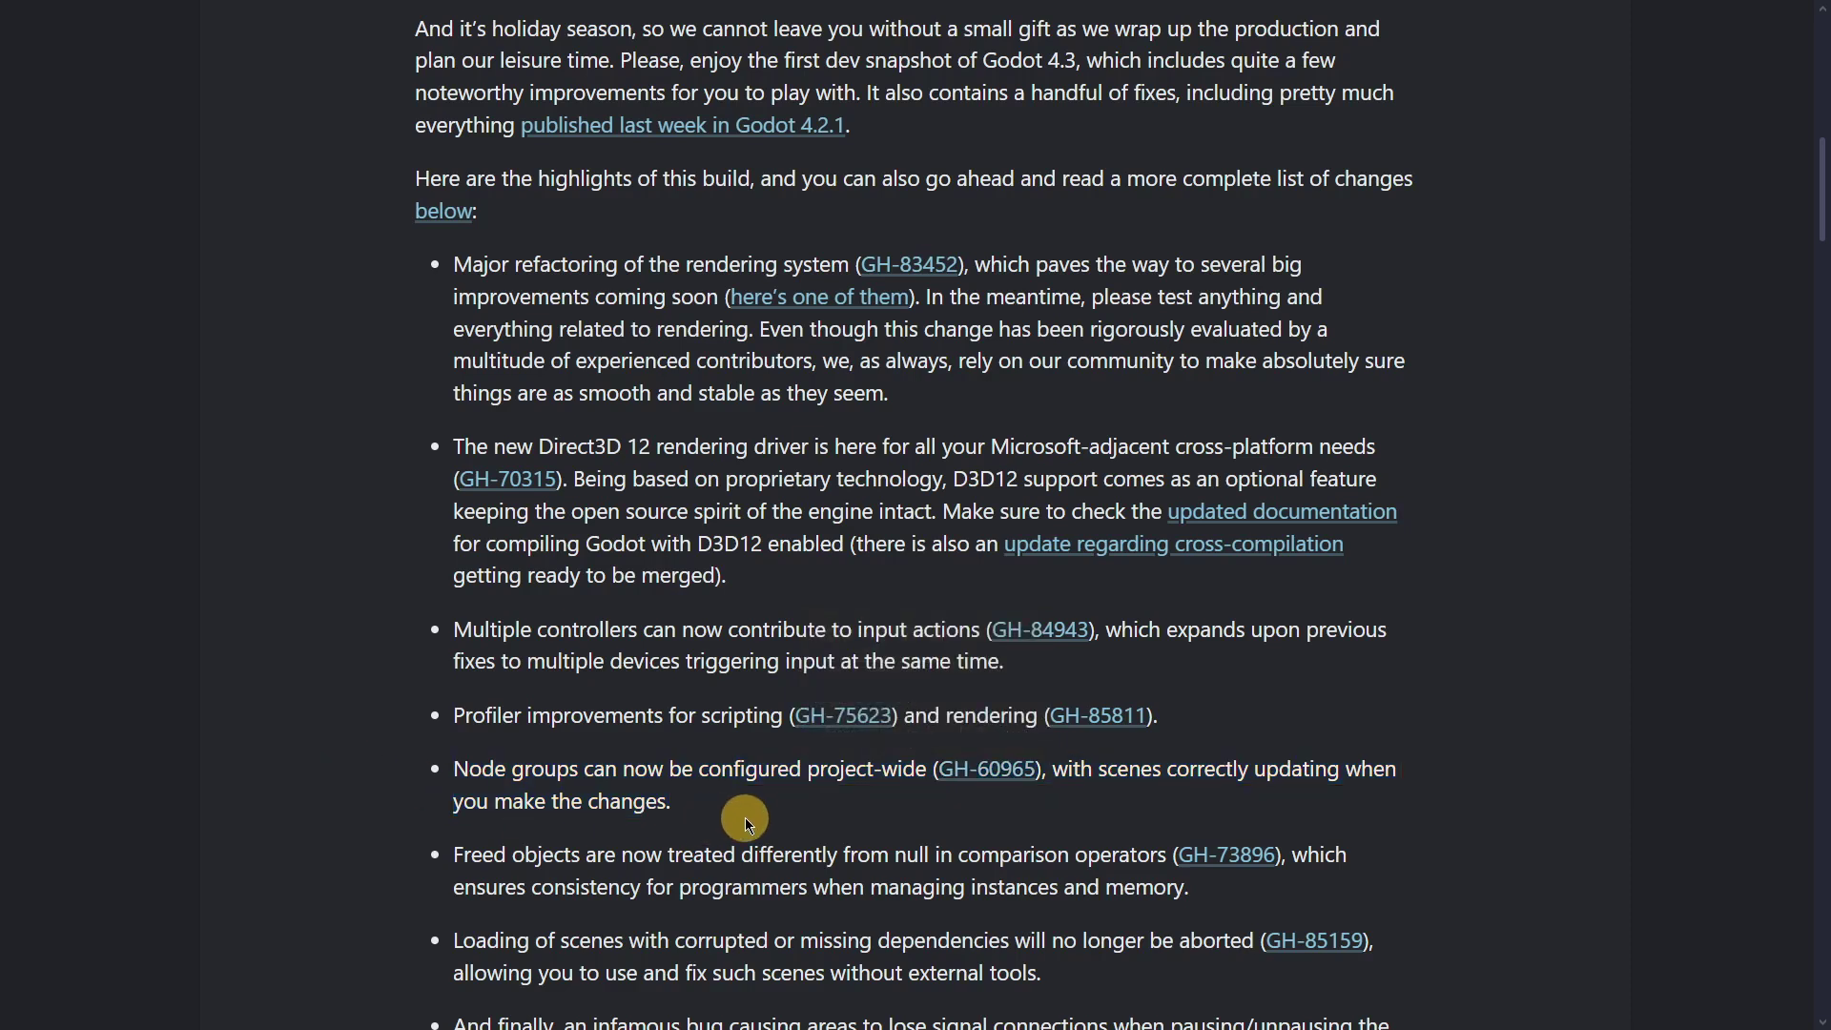
{"action": "left_click_drag", "start_coordinate": [673, 805], "coordinate": [442, 772]}
{"action": "left_click", "coordinate": [499, 802]}
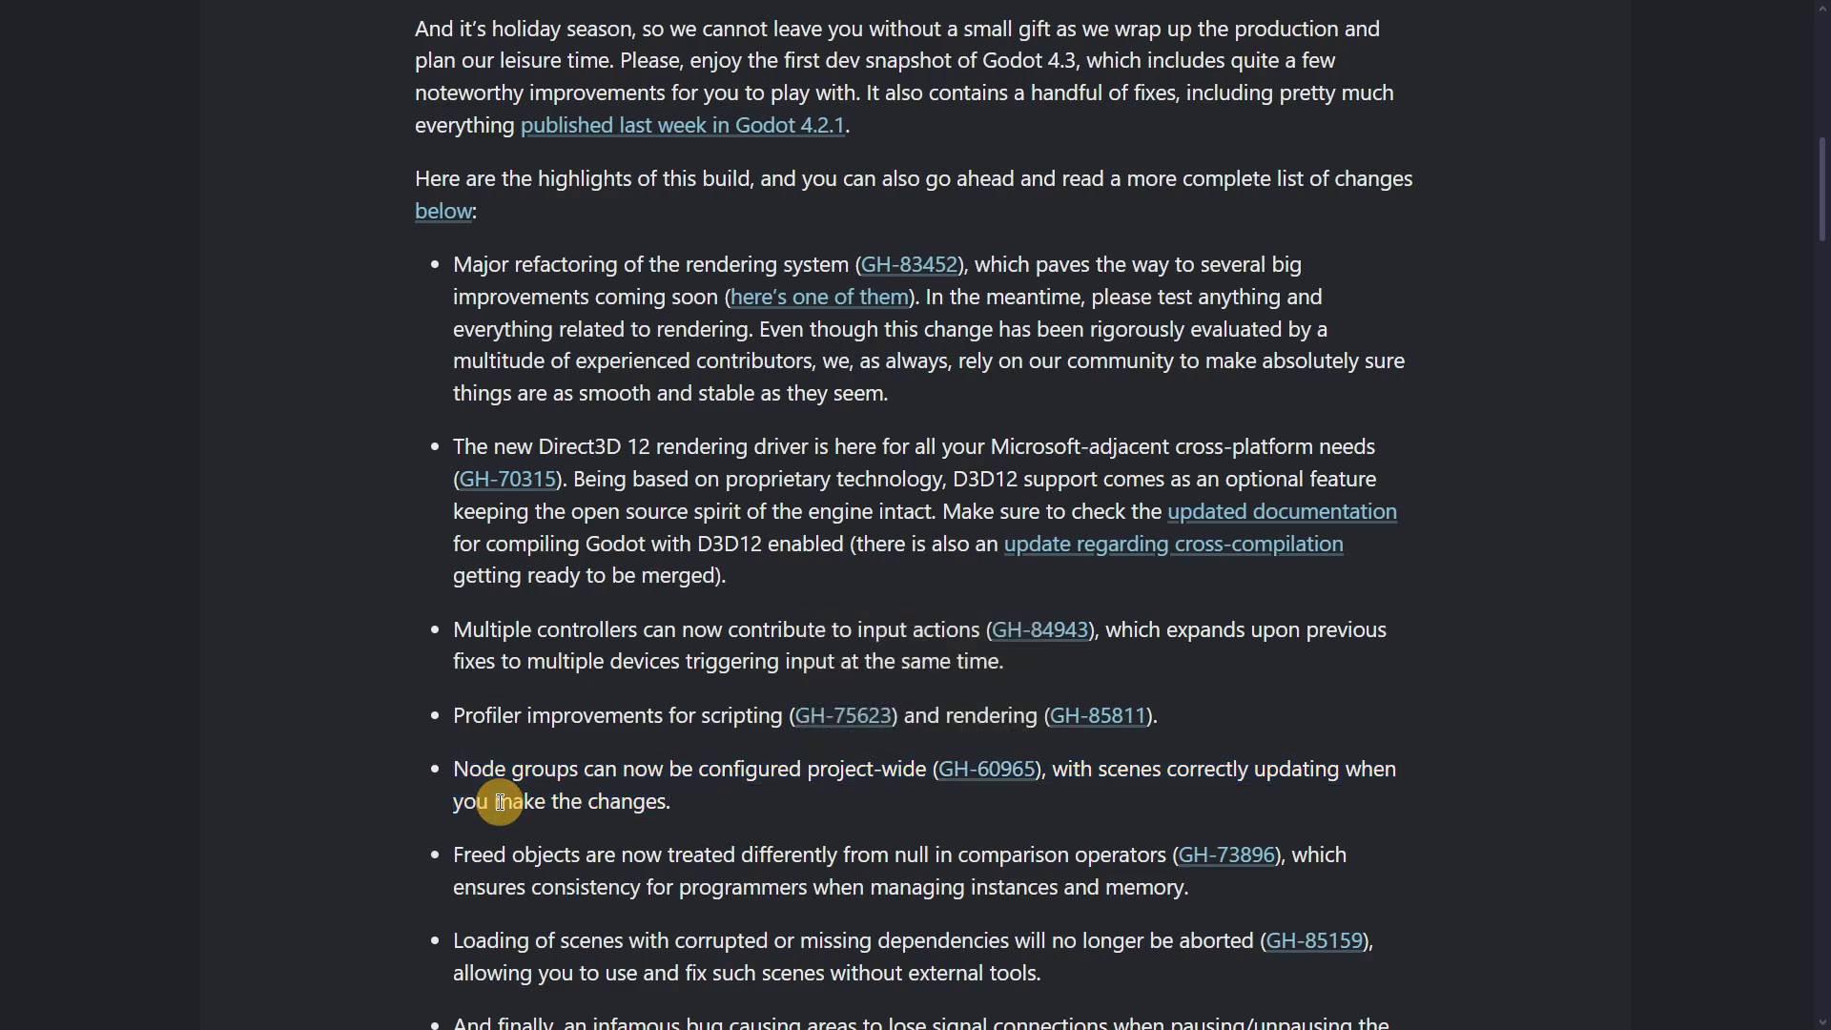
{"action": "left_click", "coordinate": [963, 769]}
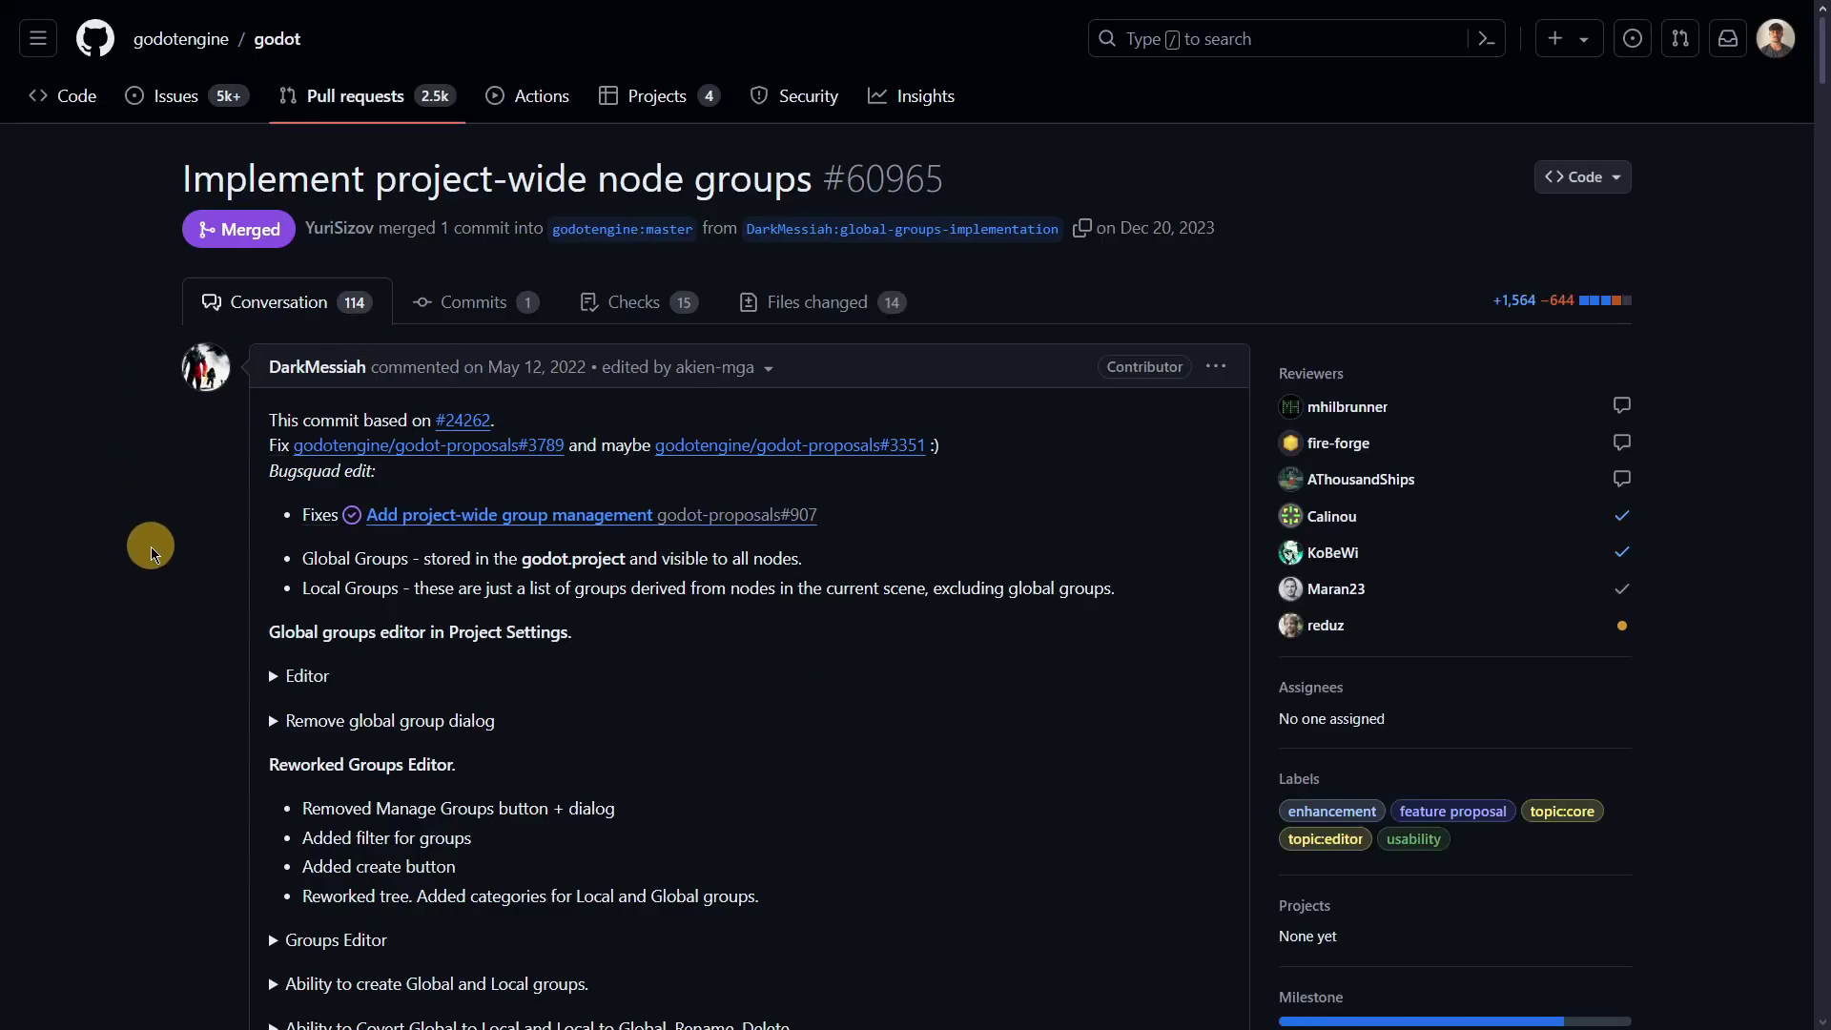
Step: Select the Global Groups (stored in godot.project) and Local Groups bullets in PR #60965
{"action": "scroll", "coordinate": [148, 563], "scroll_direction": "down", "scroll_amount": 2}
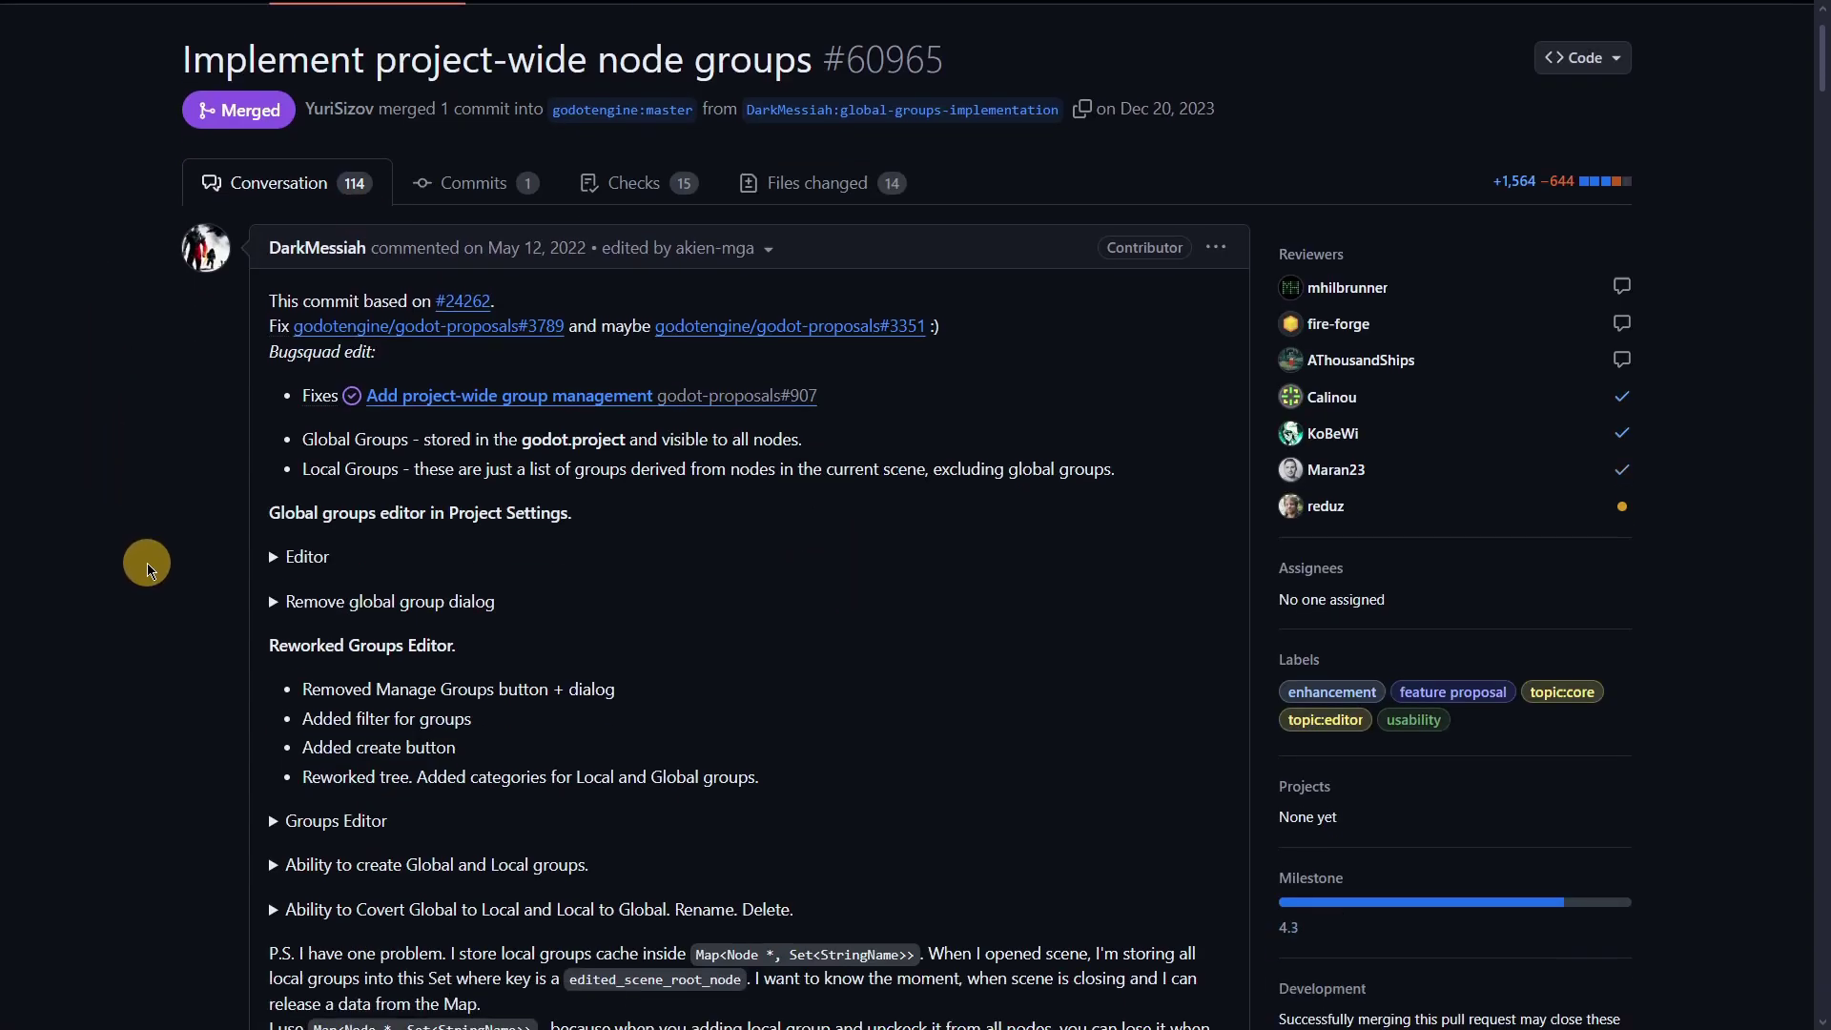
{"action": "scroll", "coordinate": [148, 563], "scroll_direction": "up", "scroll_amount": 2}
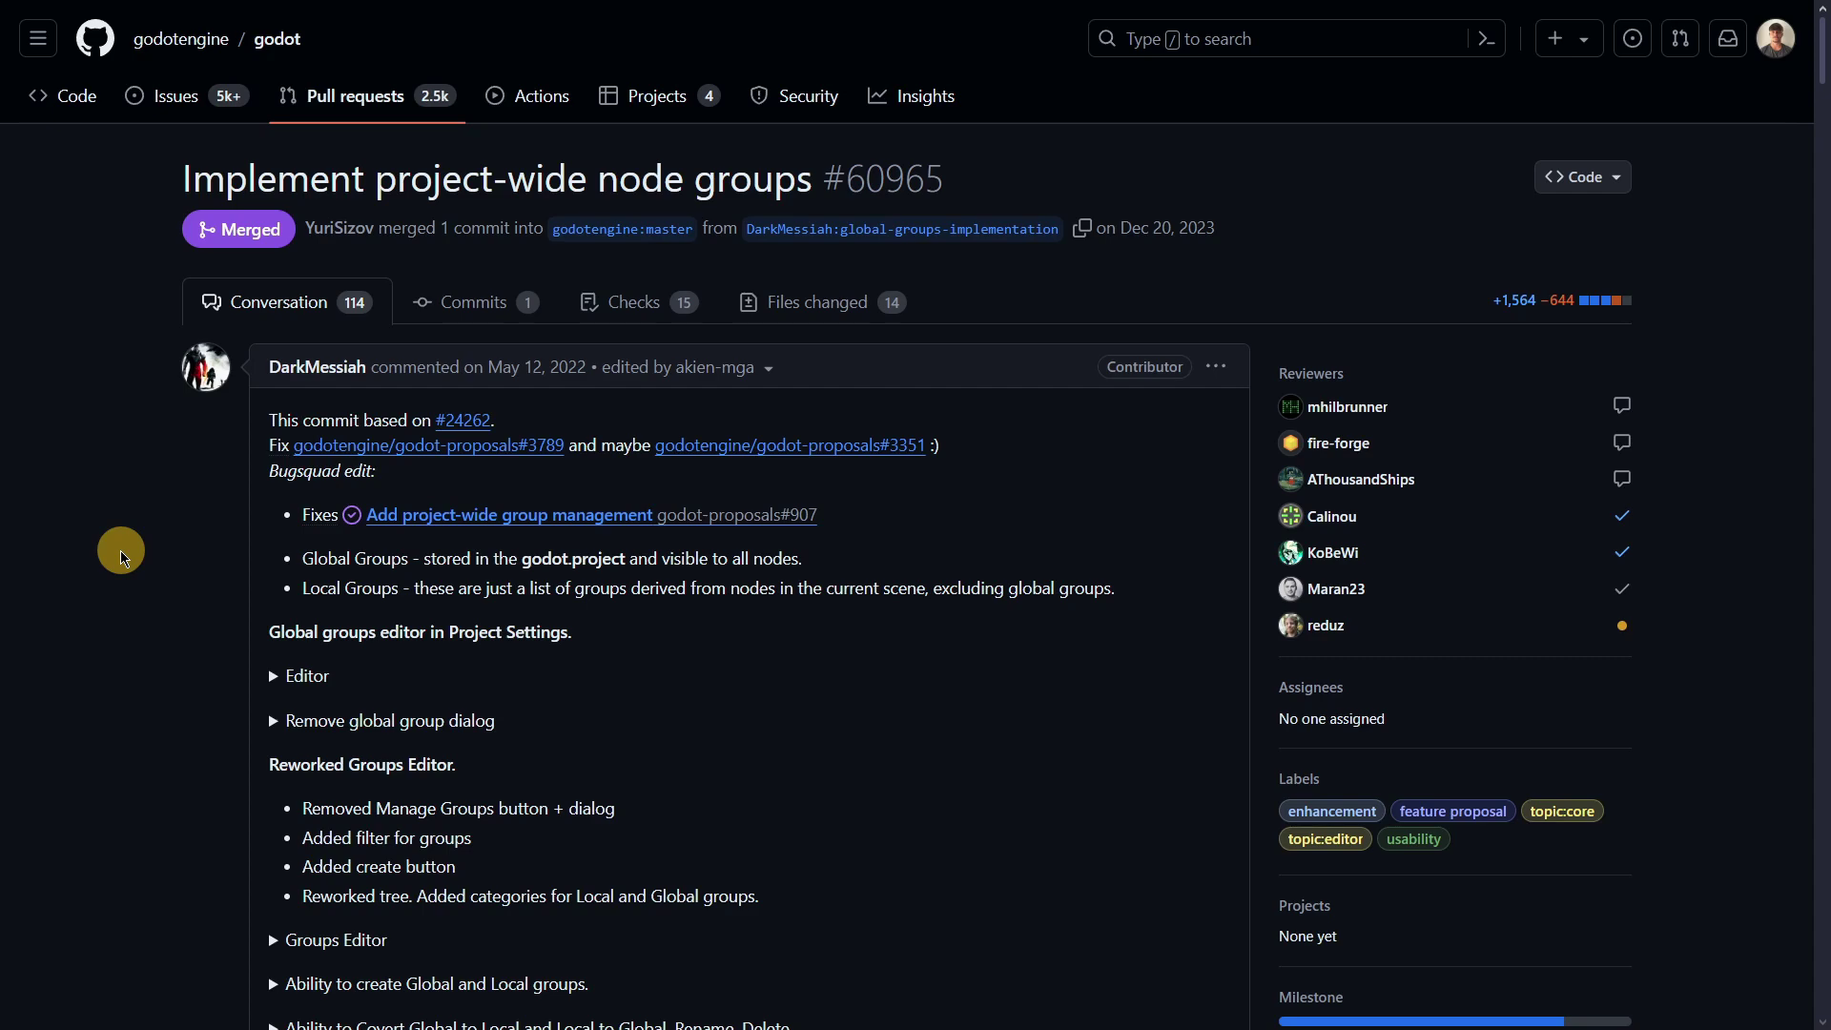
{"action": "scroll", "coordinate": [122, 557], "scroll_direction": "down", "scroll_amount": 3}
{"action": "scroll", "coordinate": [169, 569], "scroll_direction": "up", "scroll_amount": 3}
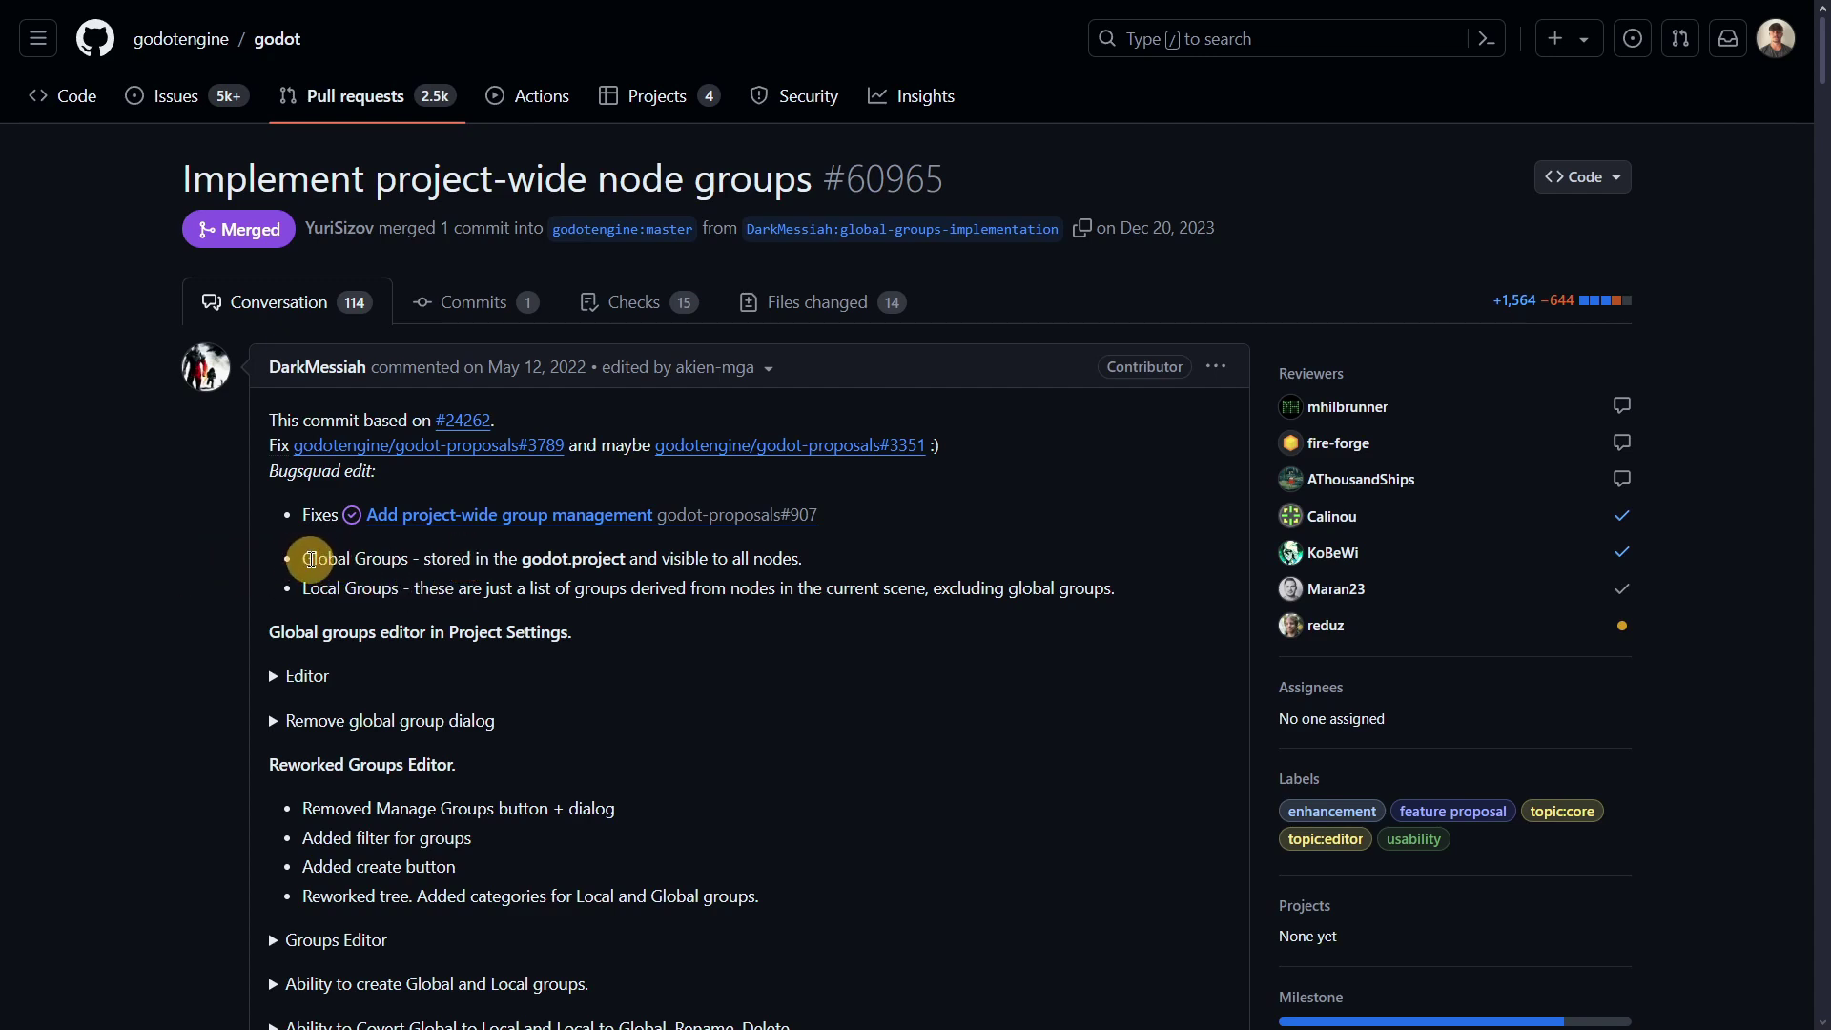
{"action": "left_click_drag", "start_coordinate": [310, 559], "coordinate": [1168, 599]}
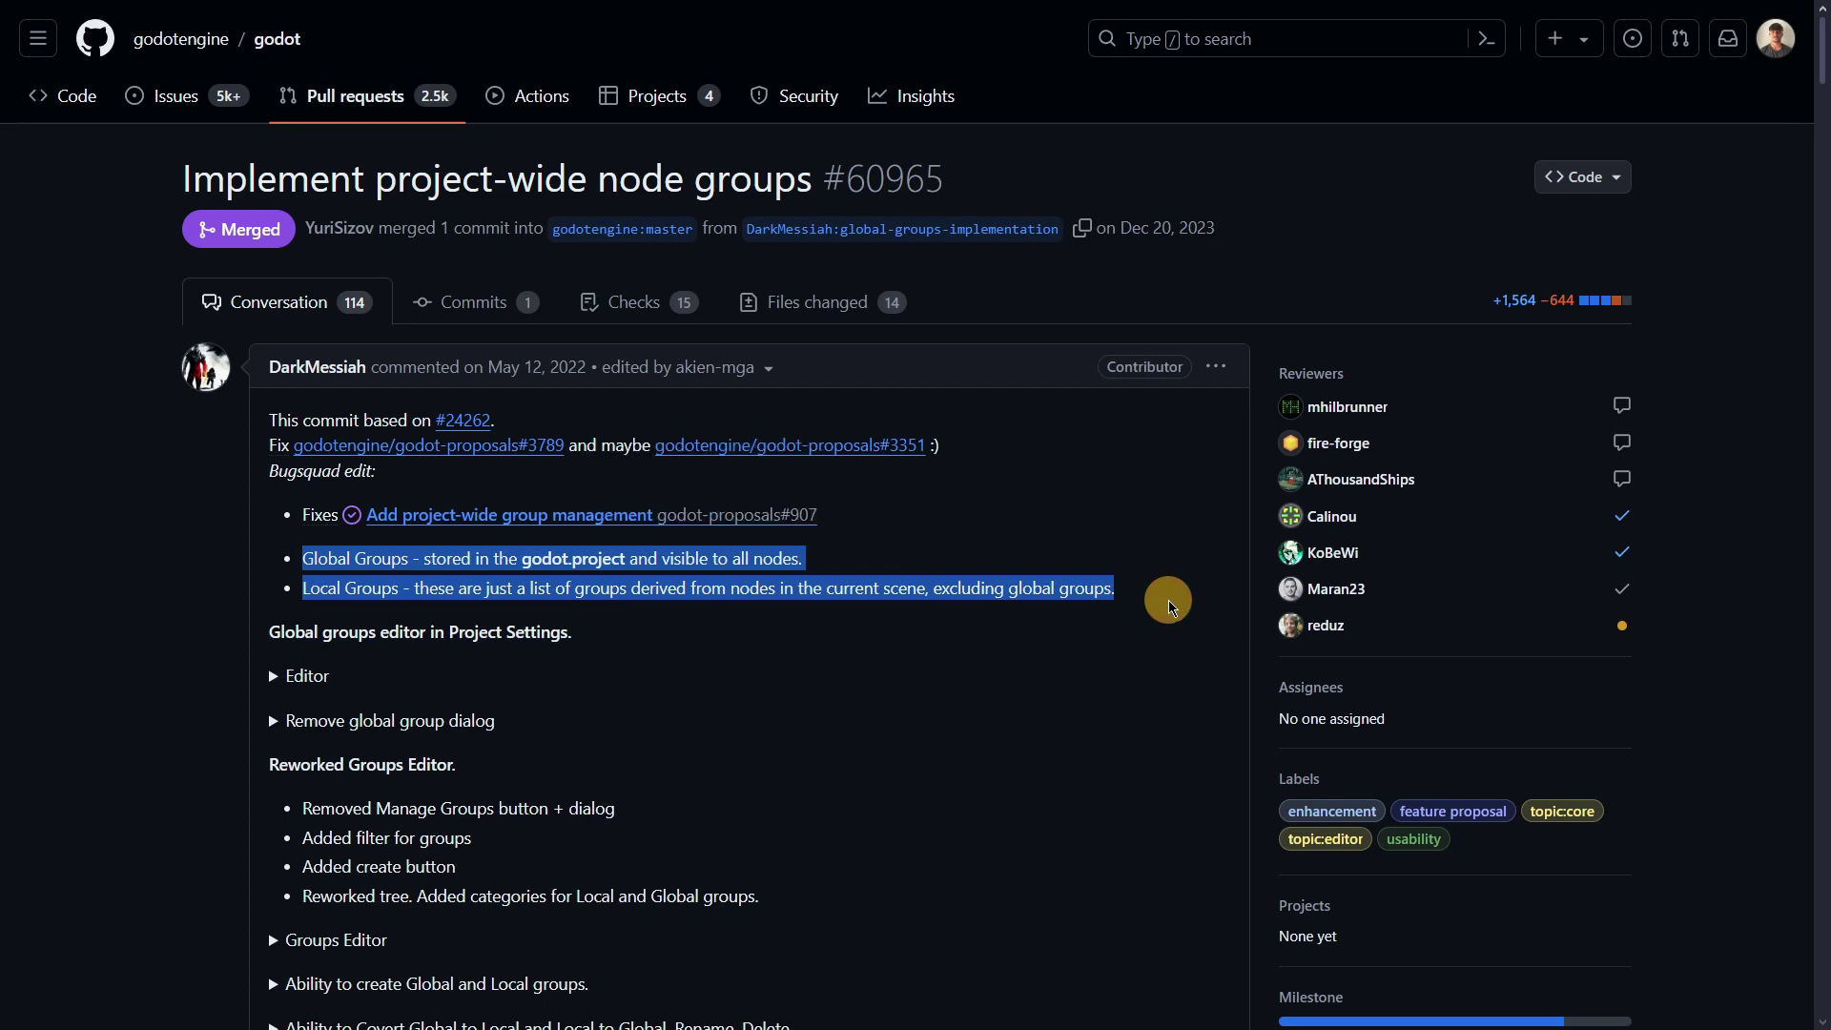
{"action": "left_click_drag", "start_coordinate": [1171, 607], "coordinate": [259, 578]}
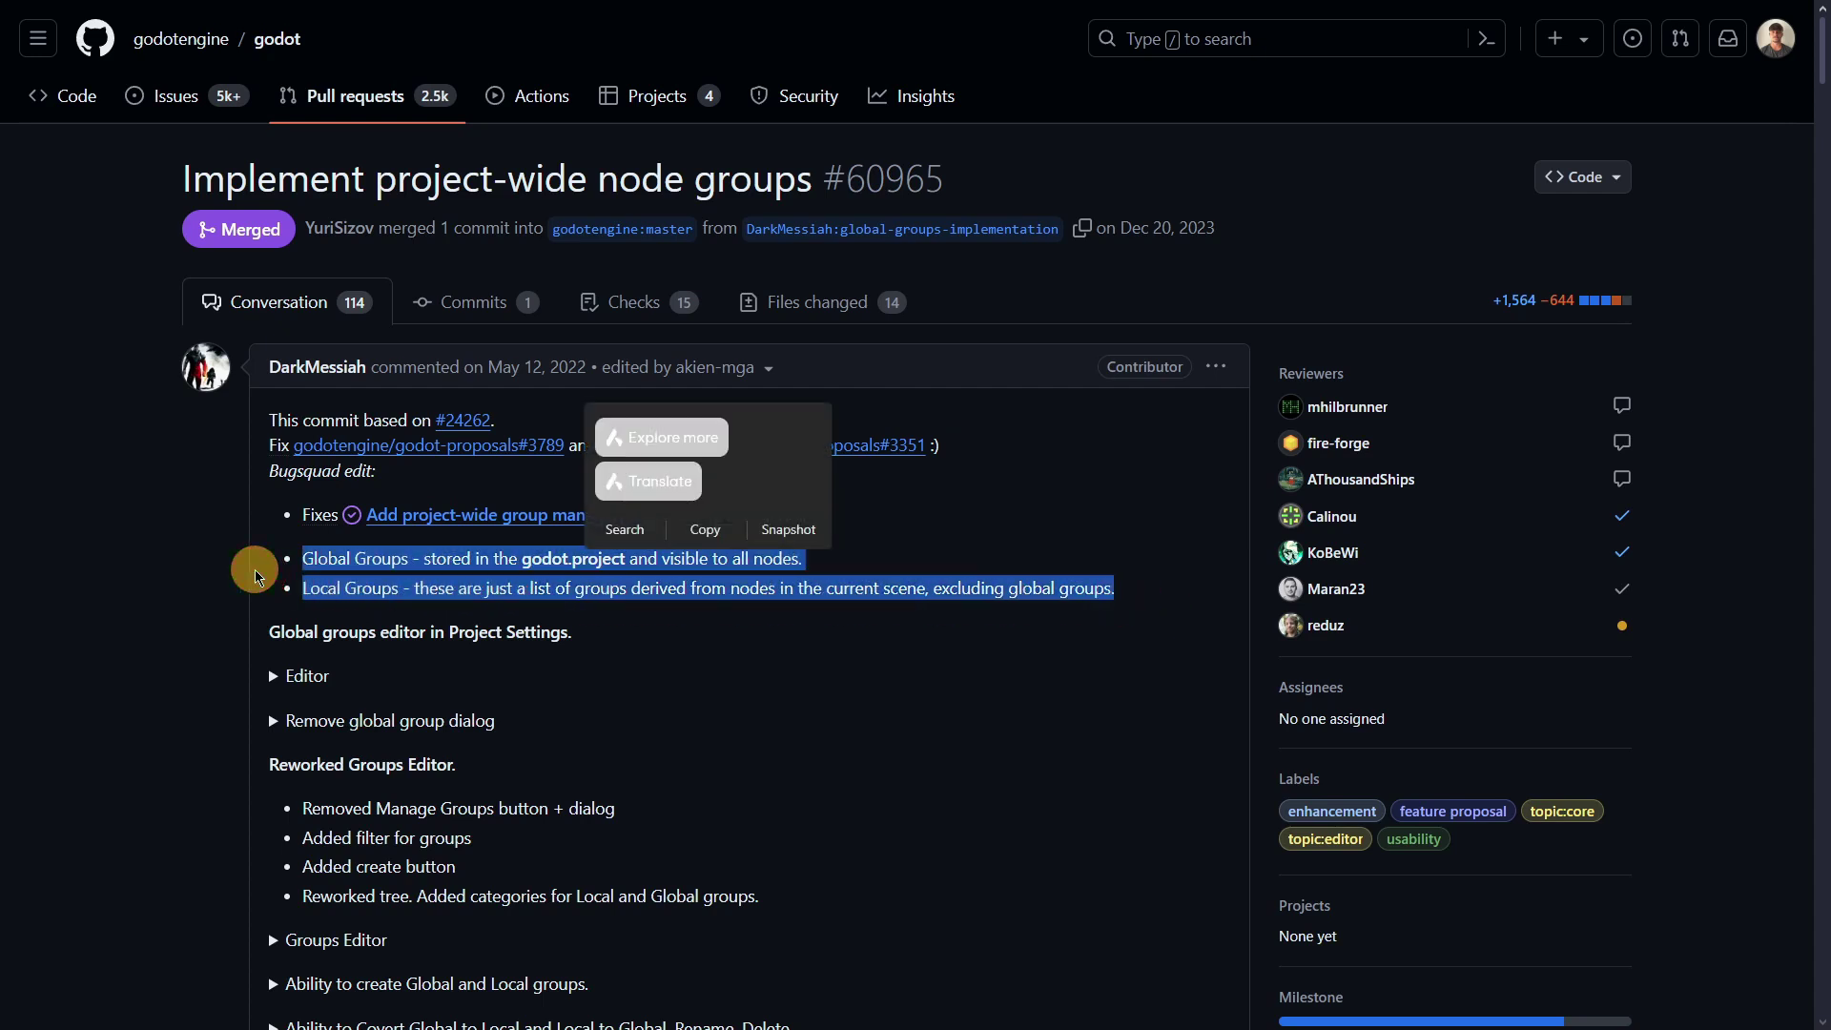
Step: Expand the Editor and Remove global group dialog screenshots and scroll through them
{"action": "left_click", "coordinate": [258, 578]}
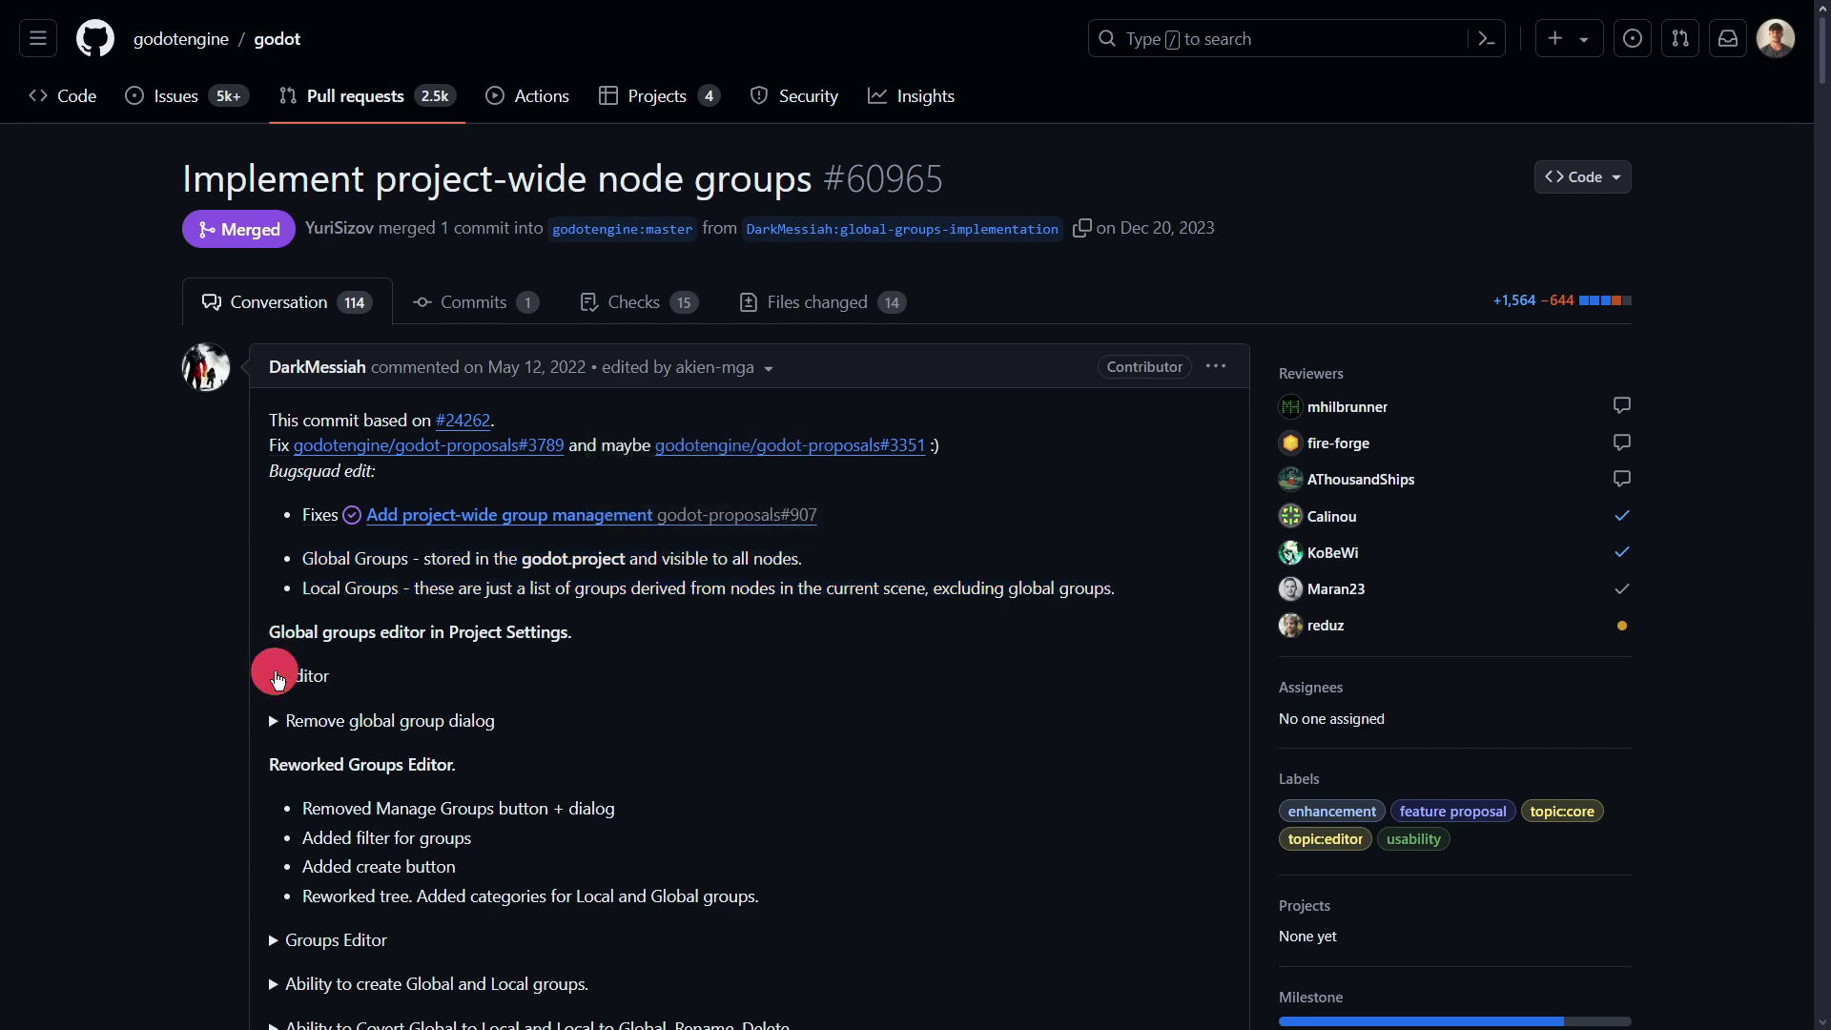
{"action": "left_click", "coordinate": [277, 680]}
{"action": "scroll", "coordinate": [299, 580], "scroll_direction": "down", "scroll_amount": 10}
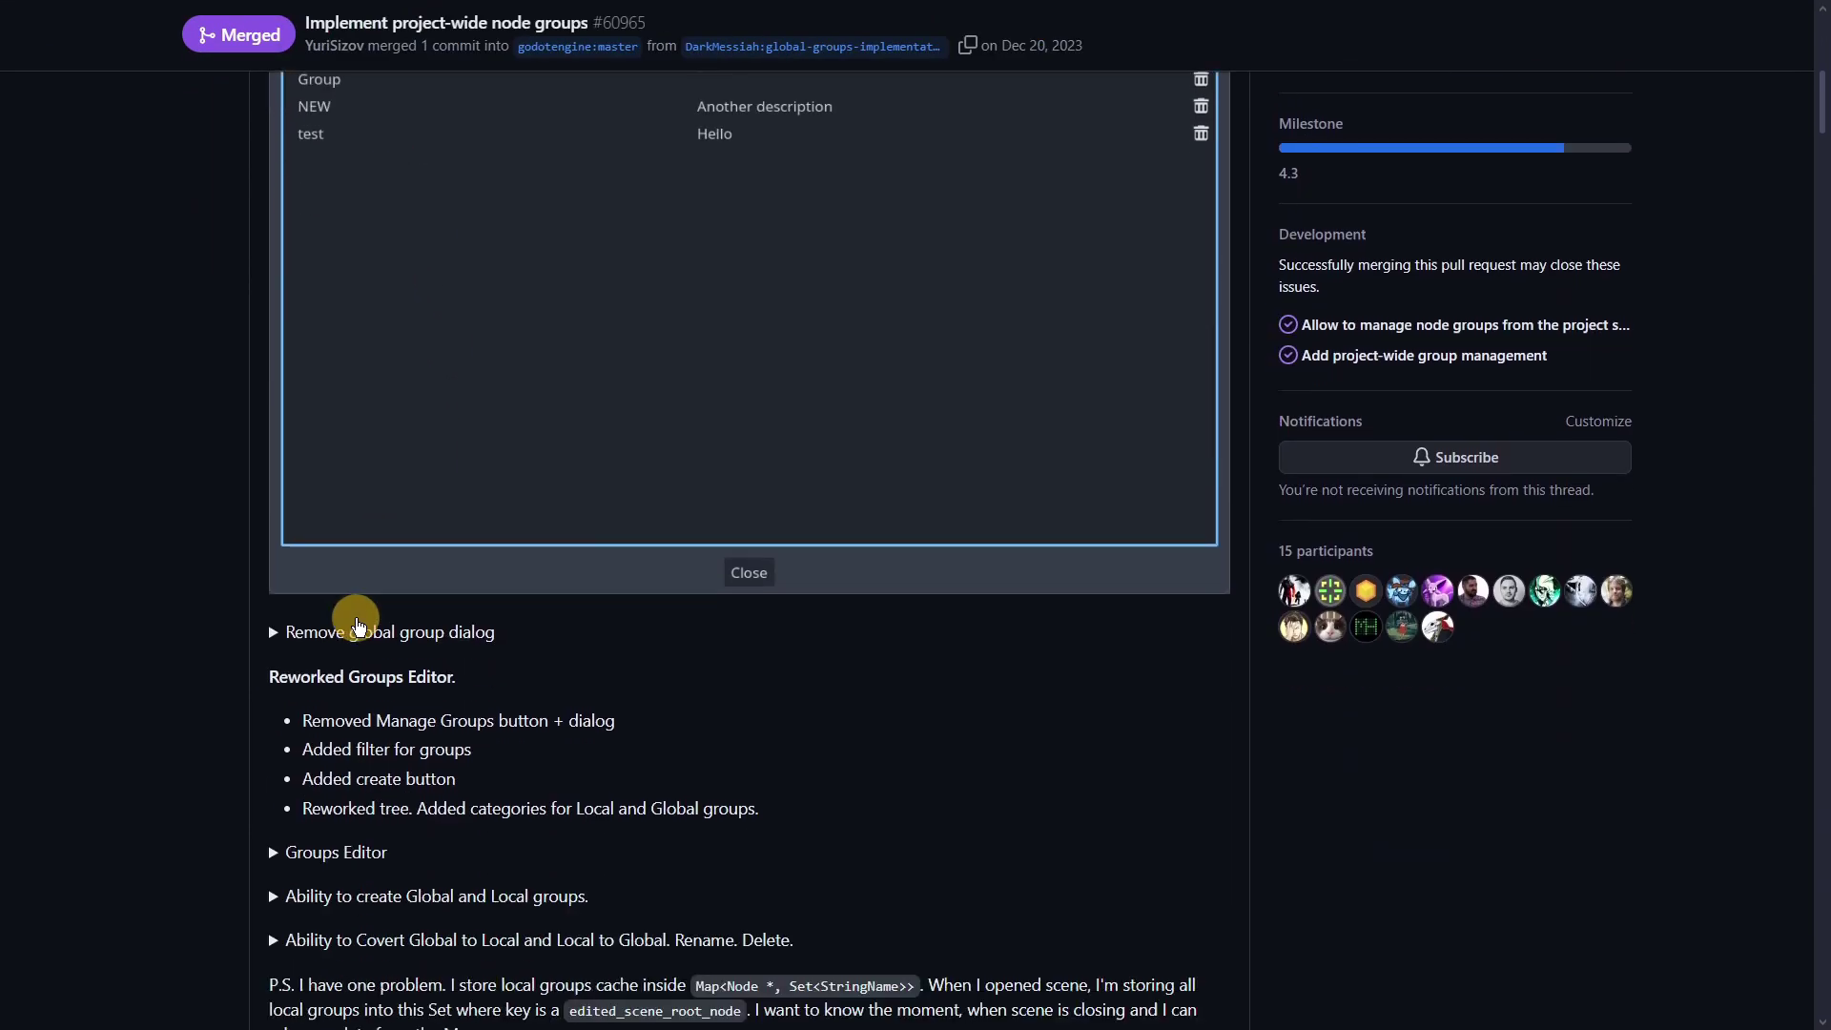
{"action": "left_click", "coordinate": [270, 551]}
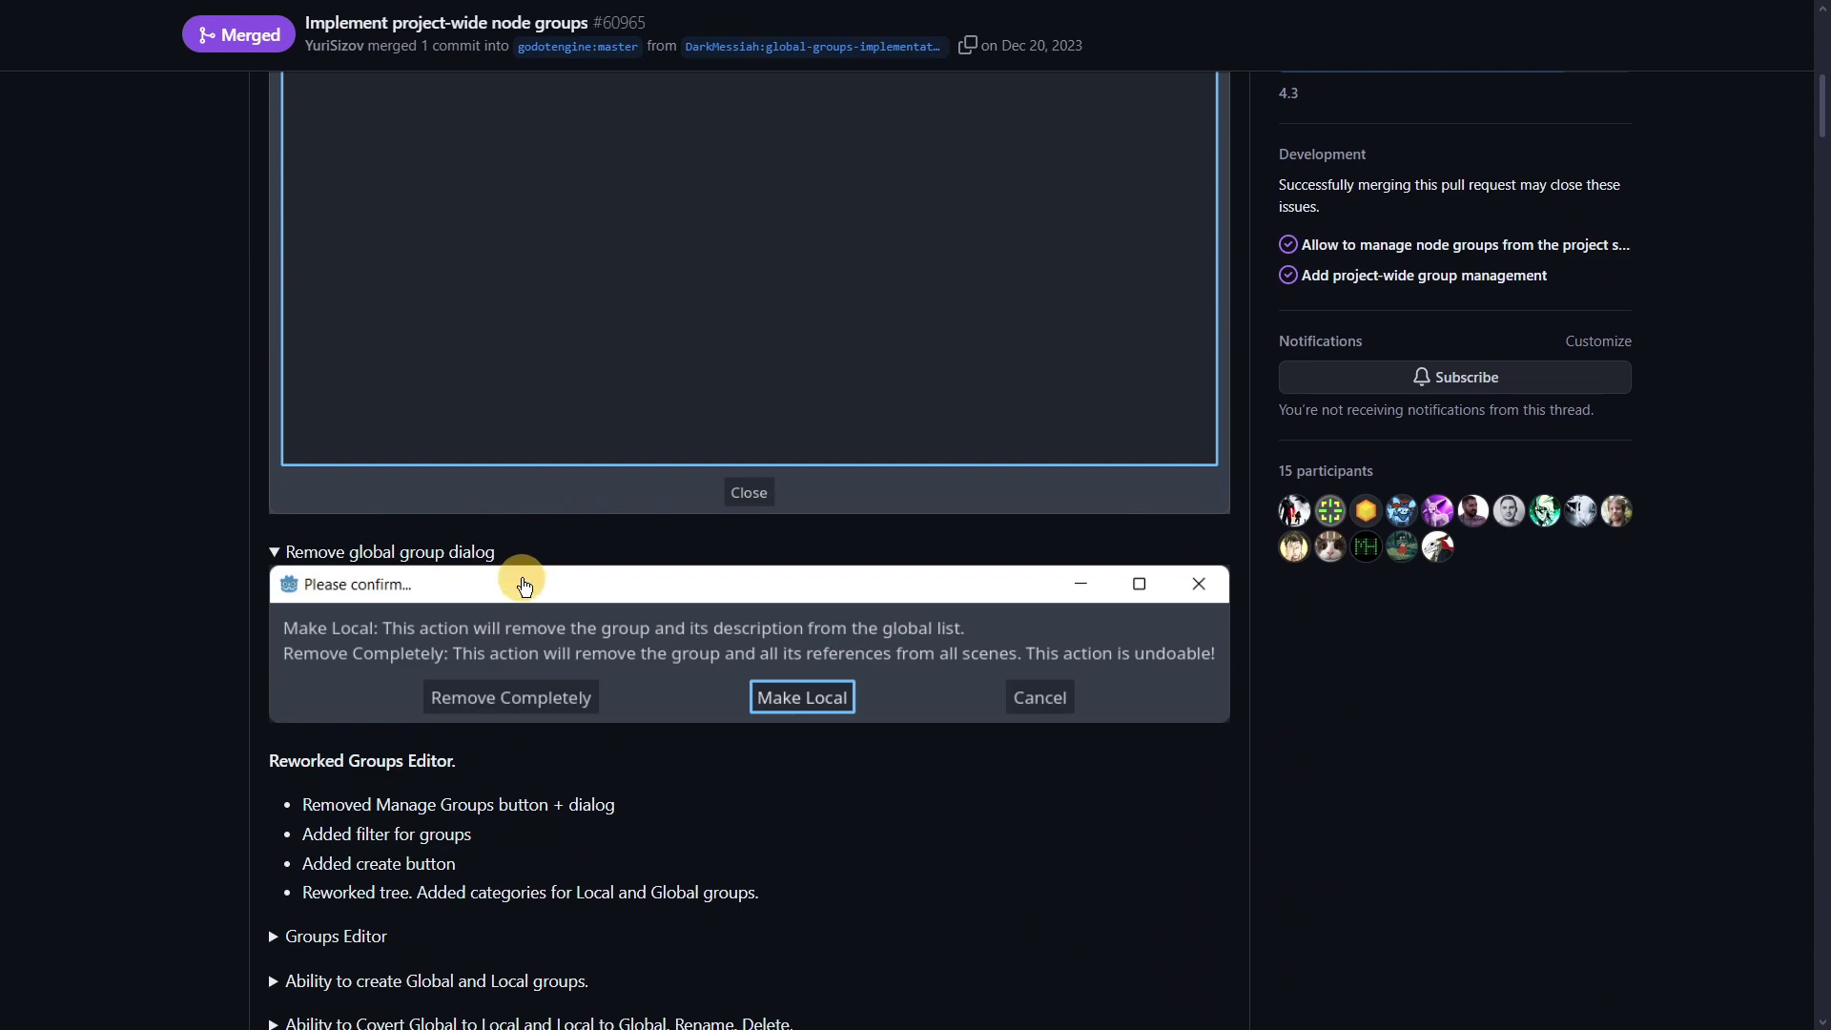
{"action": "scroll", "coordinate": [524, 587], "scroll_direction": "down", "scroll_amount": 3}
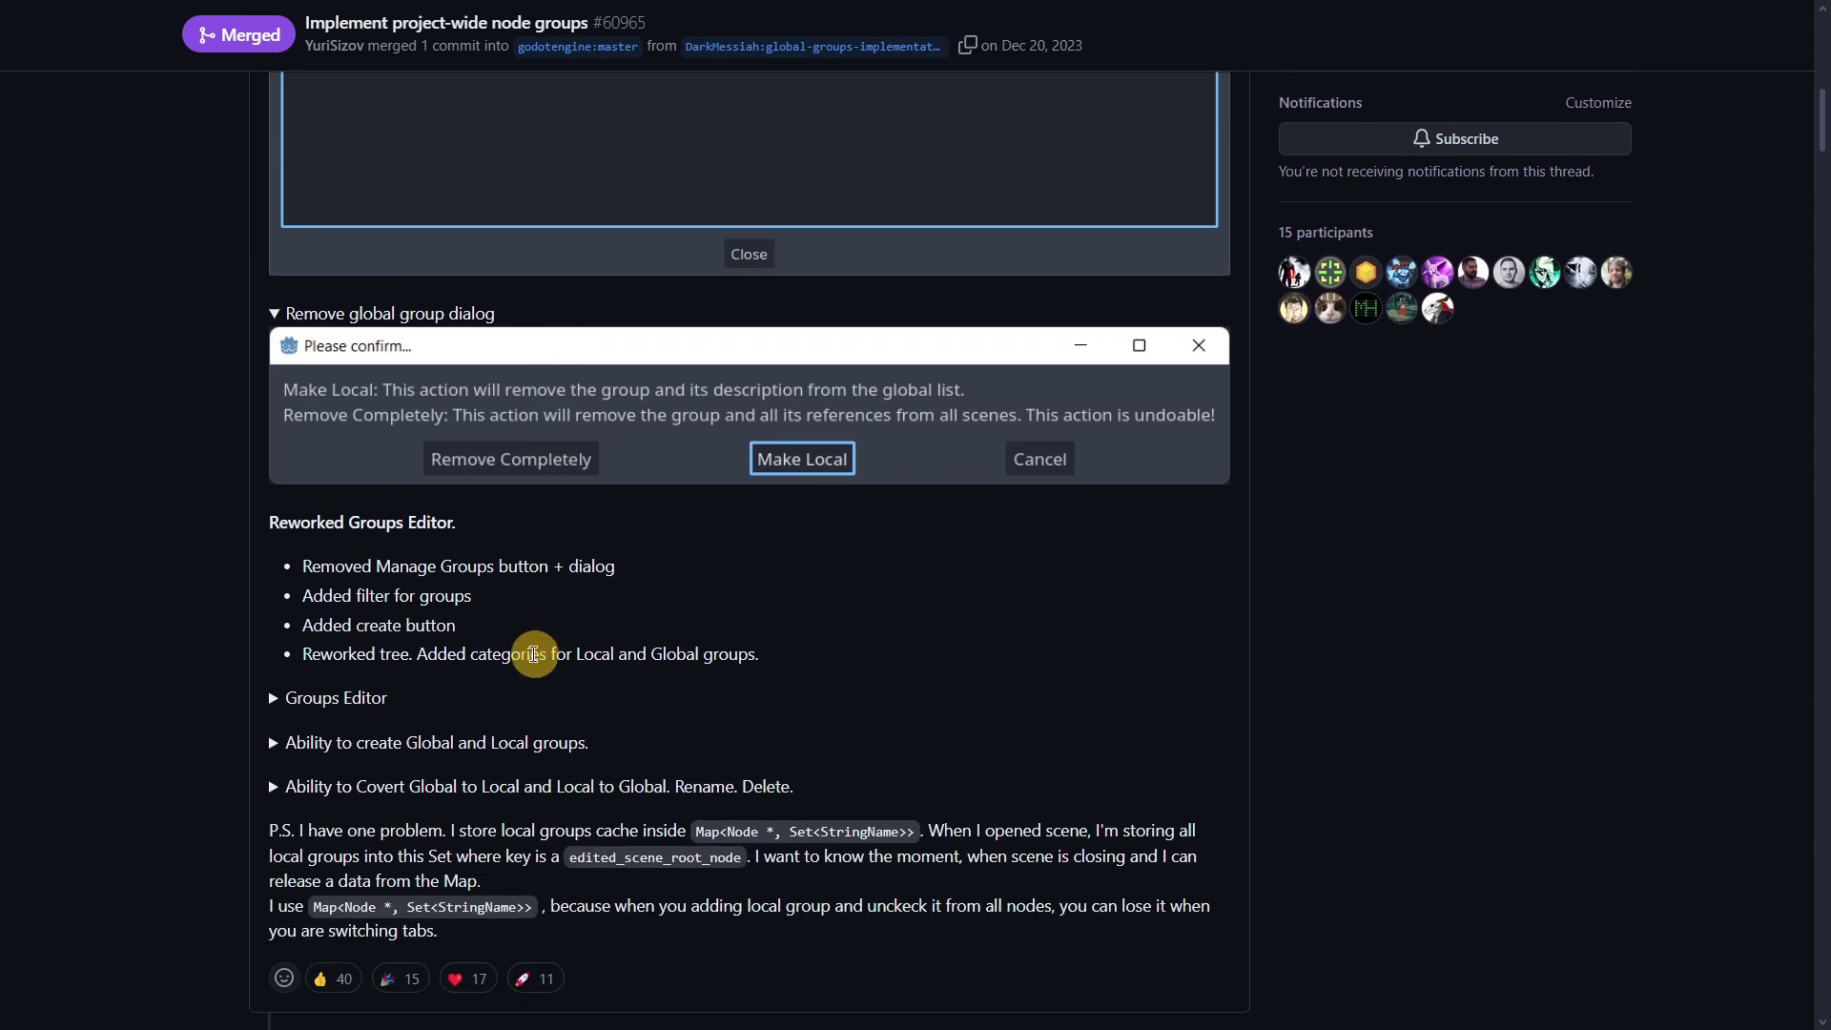
{"action": "scroll", "coordinate": [592, 703], "scroll_direction": "up", "scroll_amount": 9}
{"action": "scroll", "coordinate": [615, 721], "scroll_direction": "up", "scroll_amount": 4}
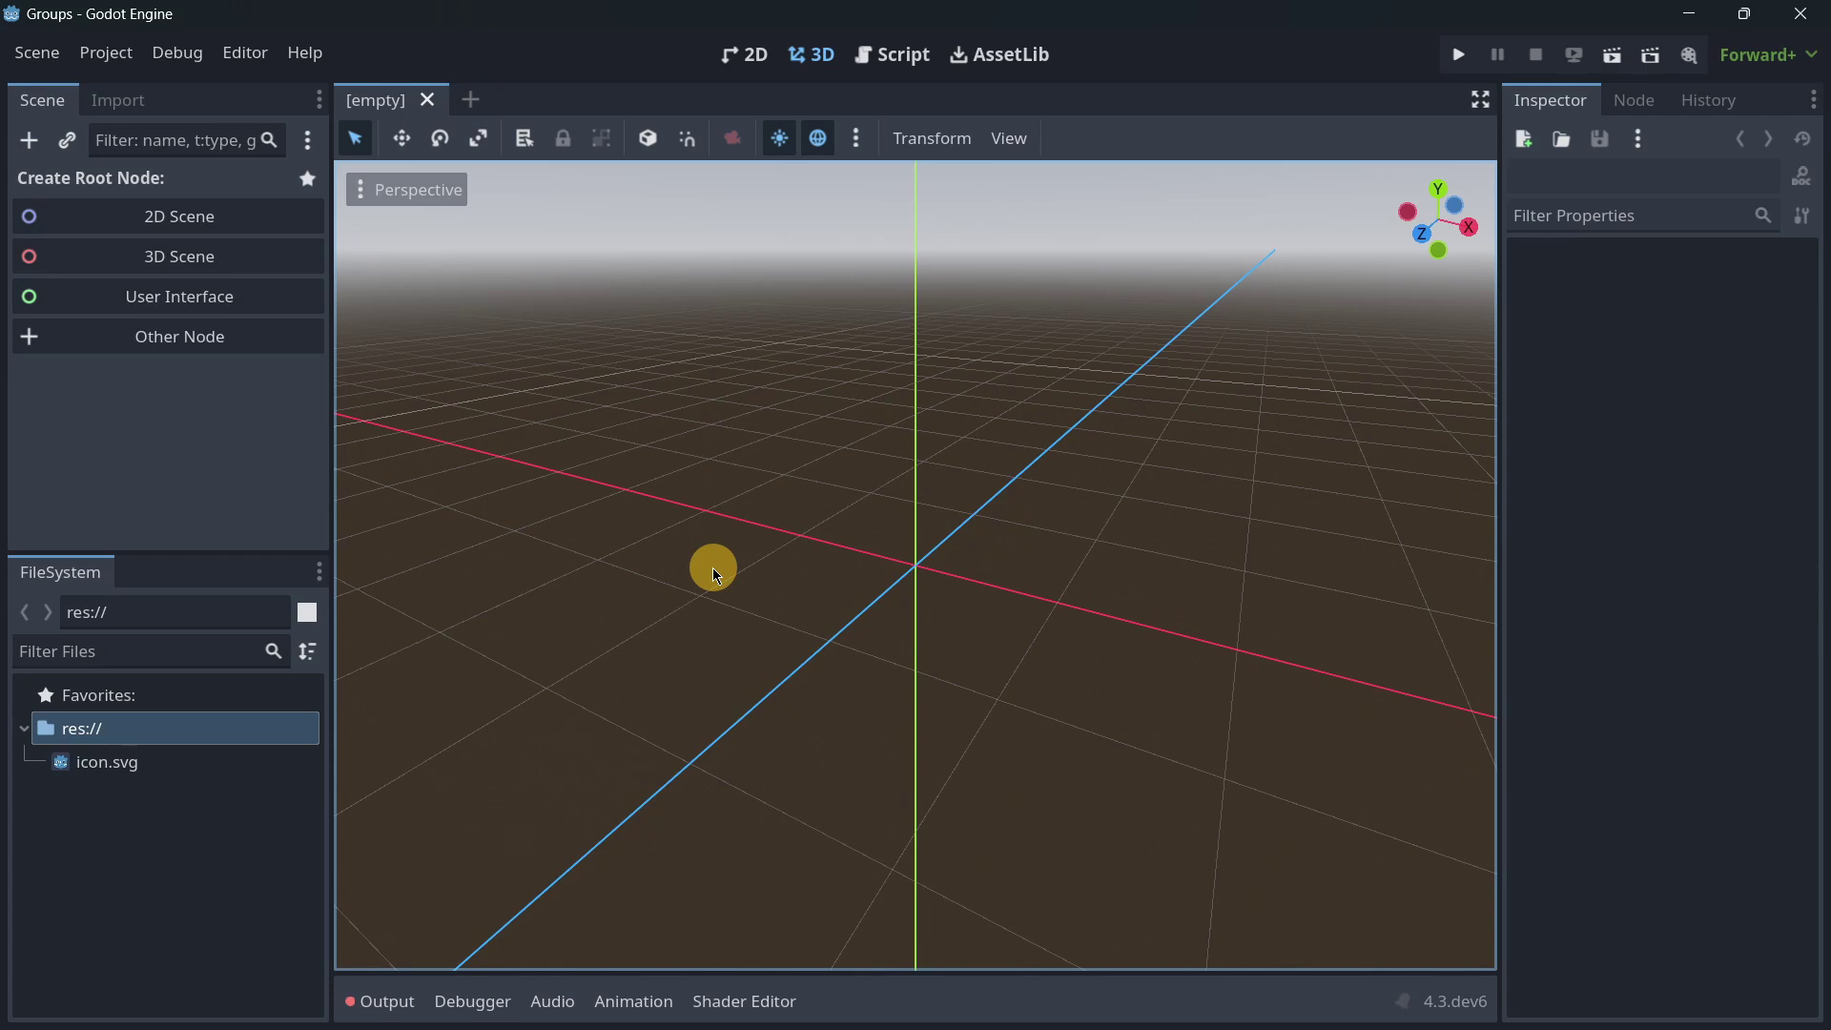
Step: Create a 2D Scene with a Node2D root and show its Scene Groups and Global Groups
{"action": "left_click", "coordinate": [167, 218]}
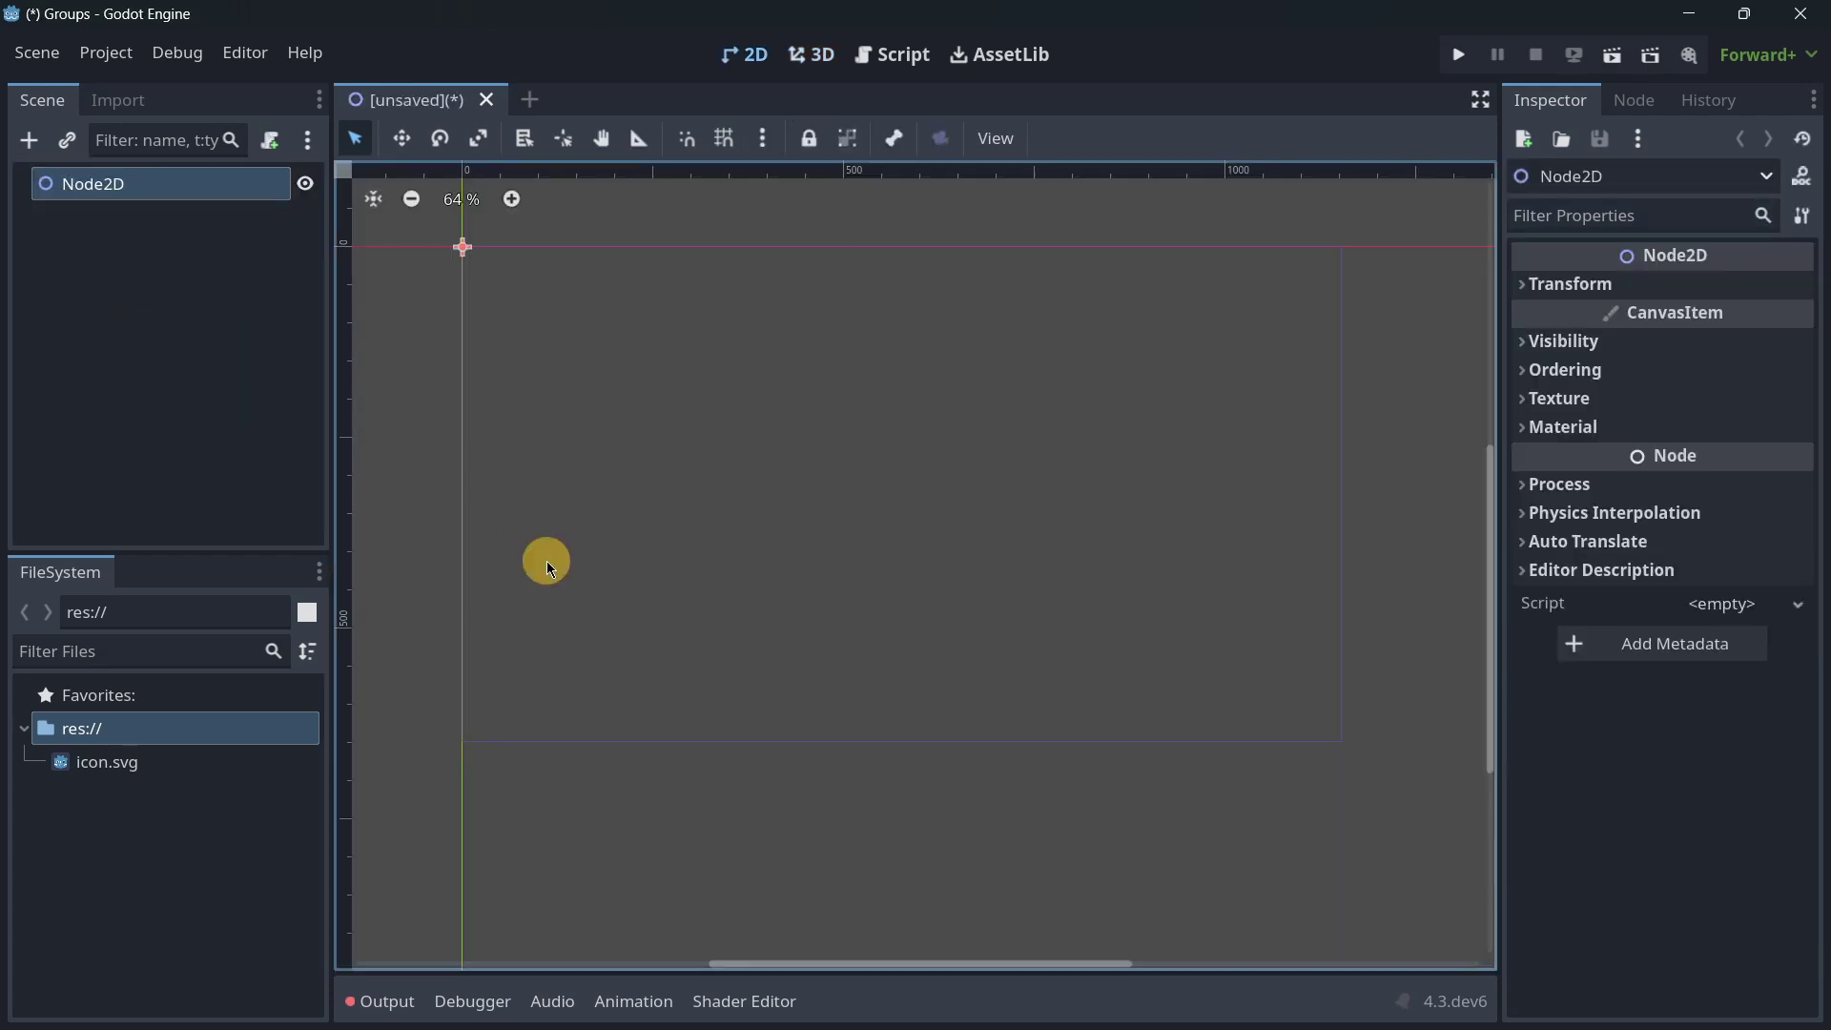
{"action": "left_click", "coordinate": [1629, 100]}
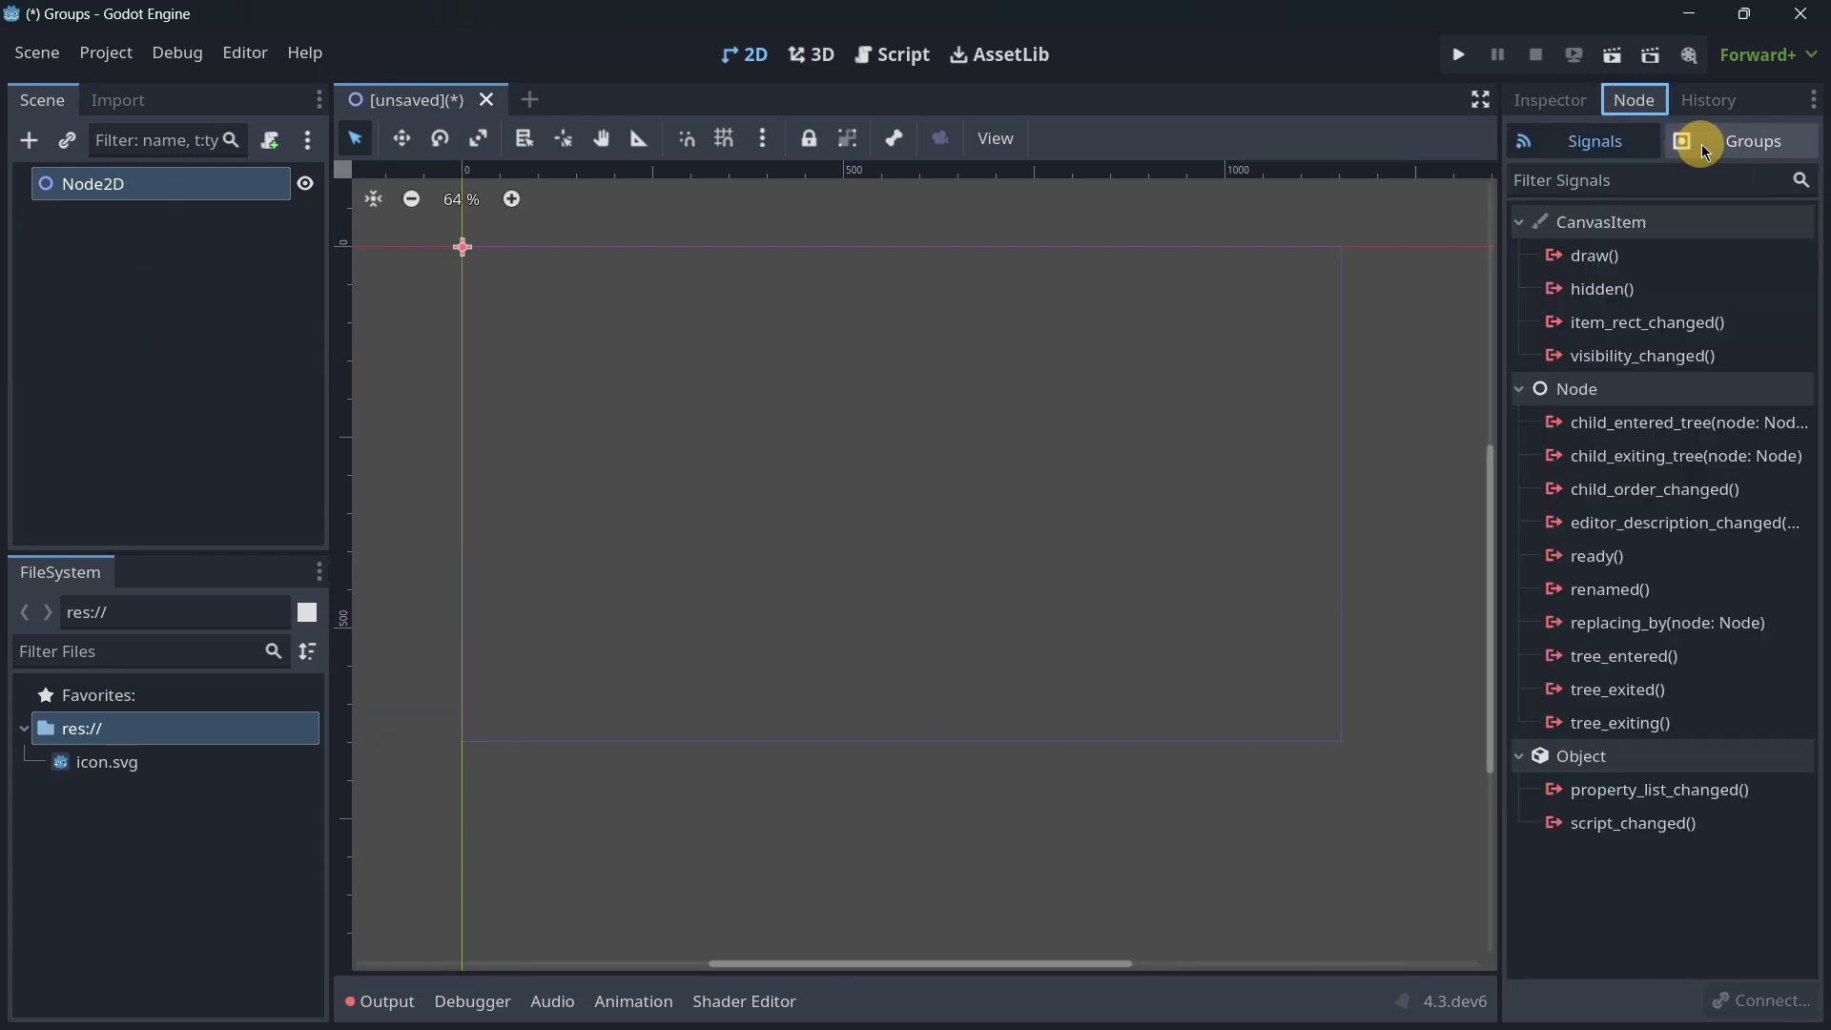
{"action": "left_click", "coordinate": [1704, 151]}
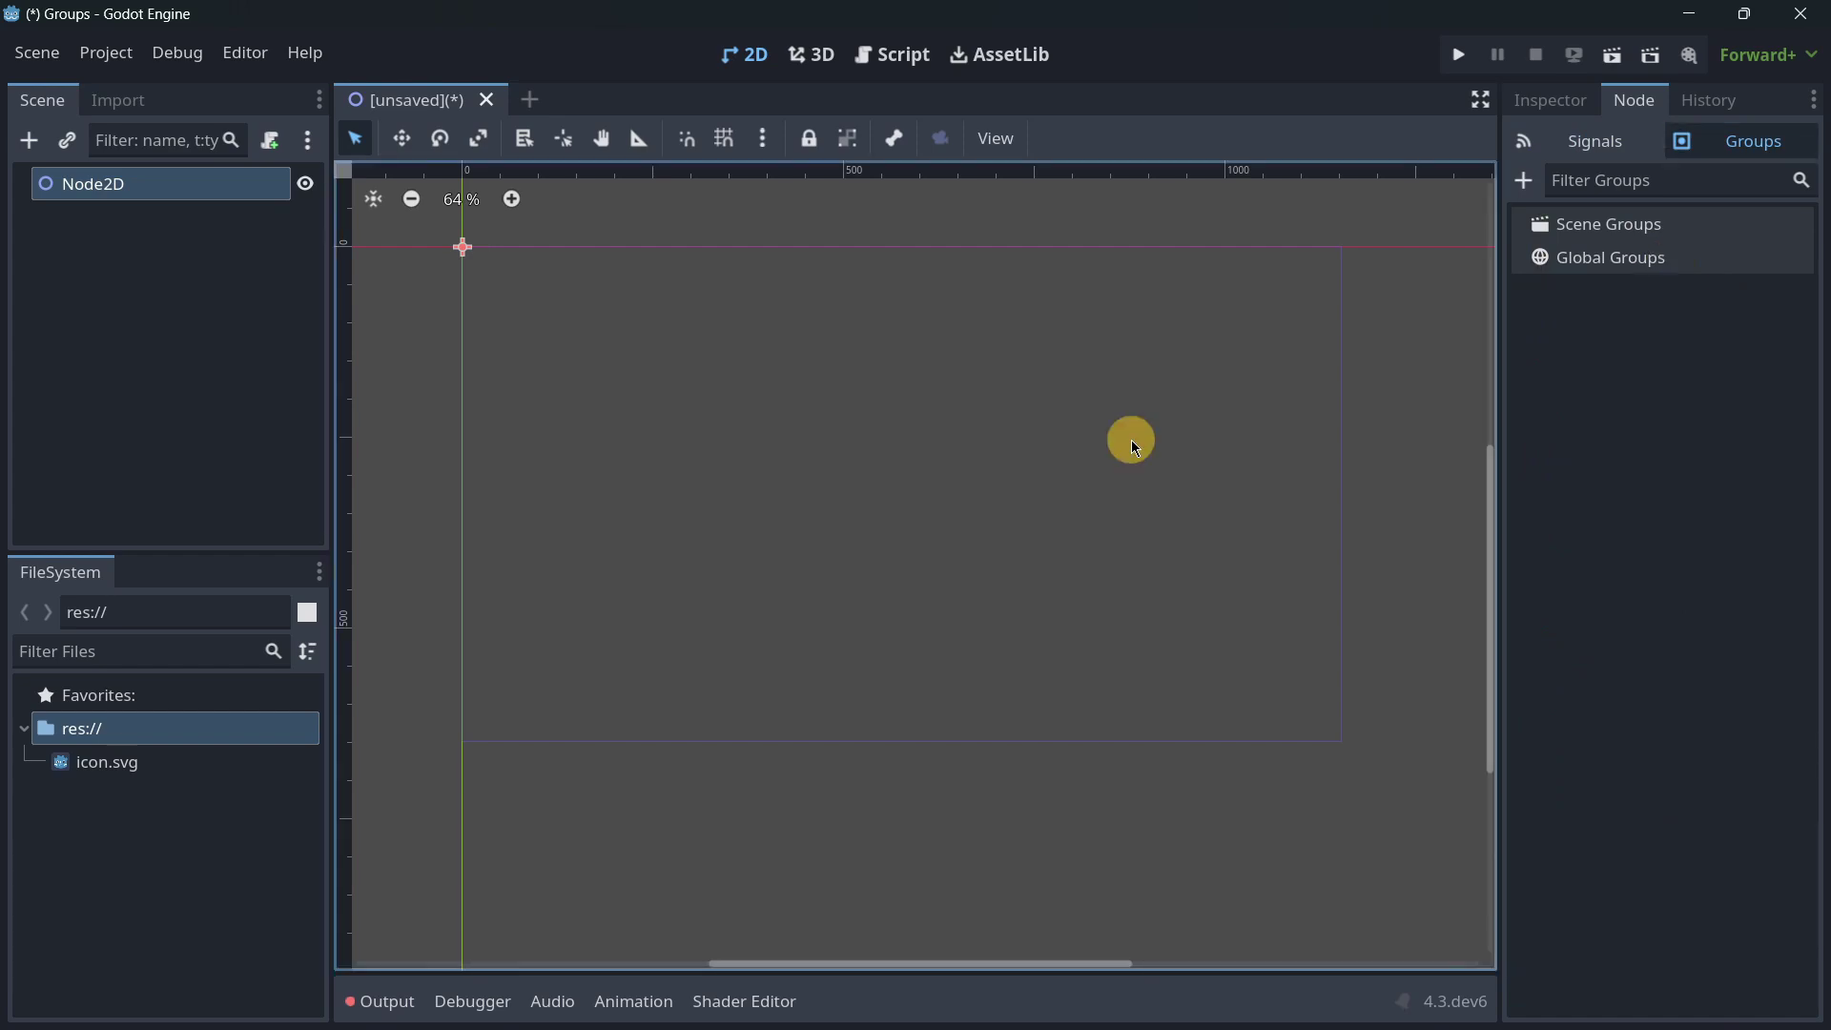
{"action": "left_click", "coordinate": [1594, 180]}
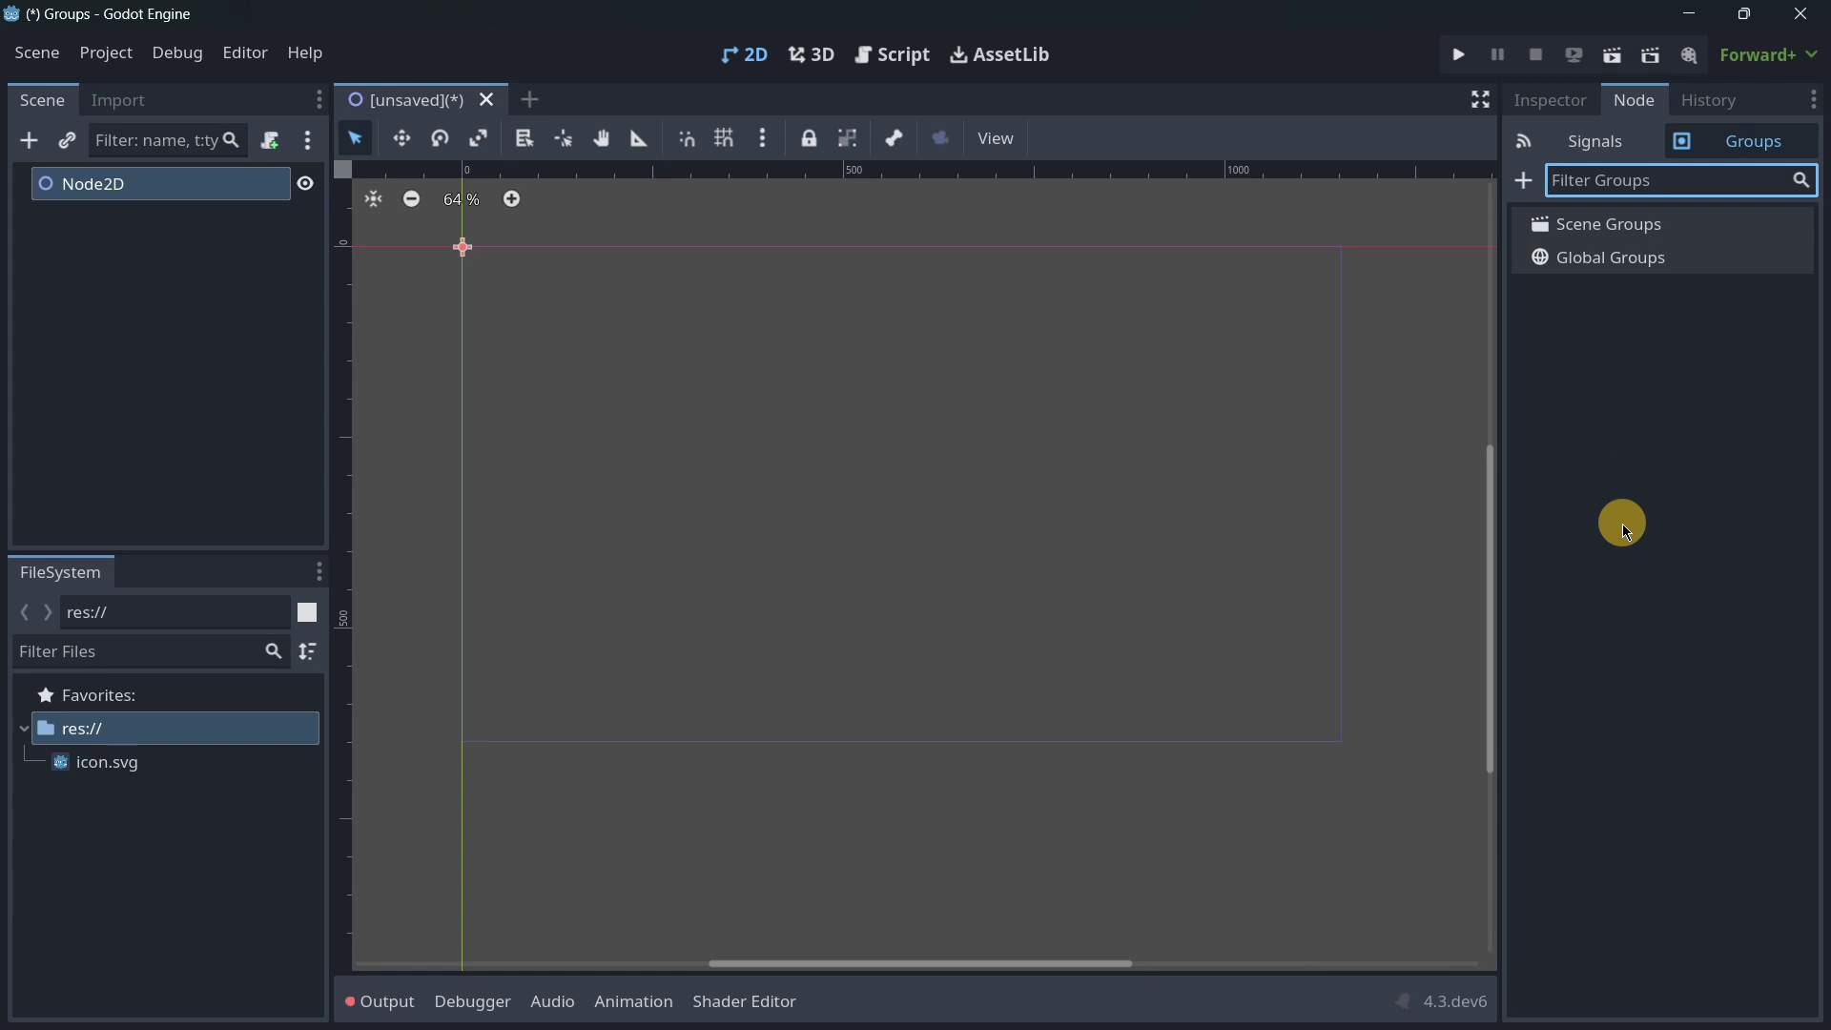
Step: Start a new group named Node2D, toggling its Global setting back and forth
{"action": "left_click", "coordinate": [1525, 181]}
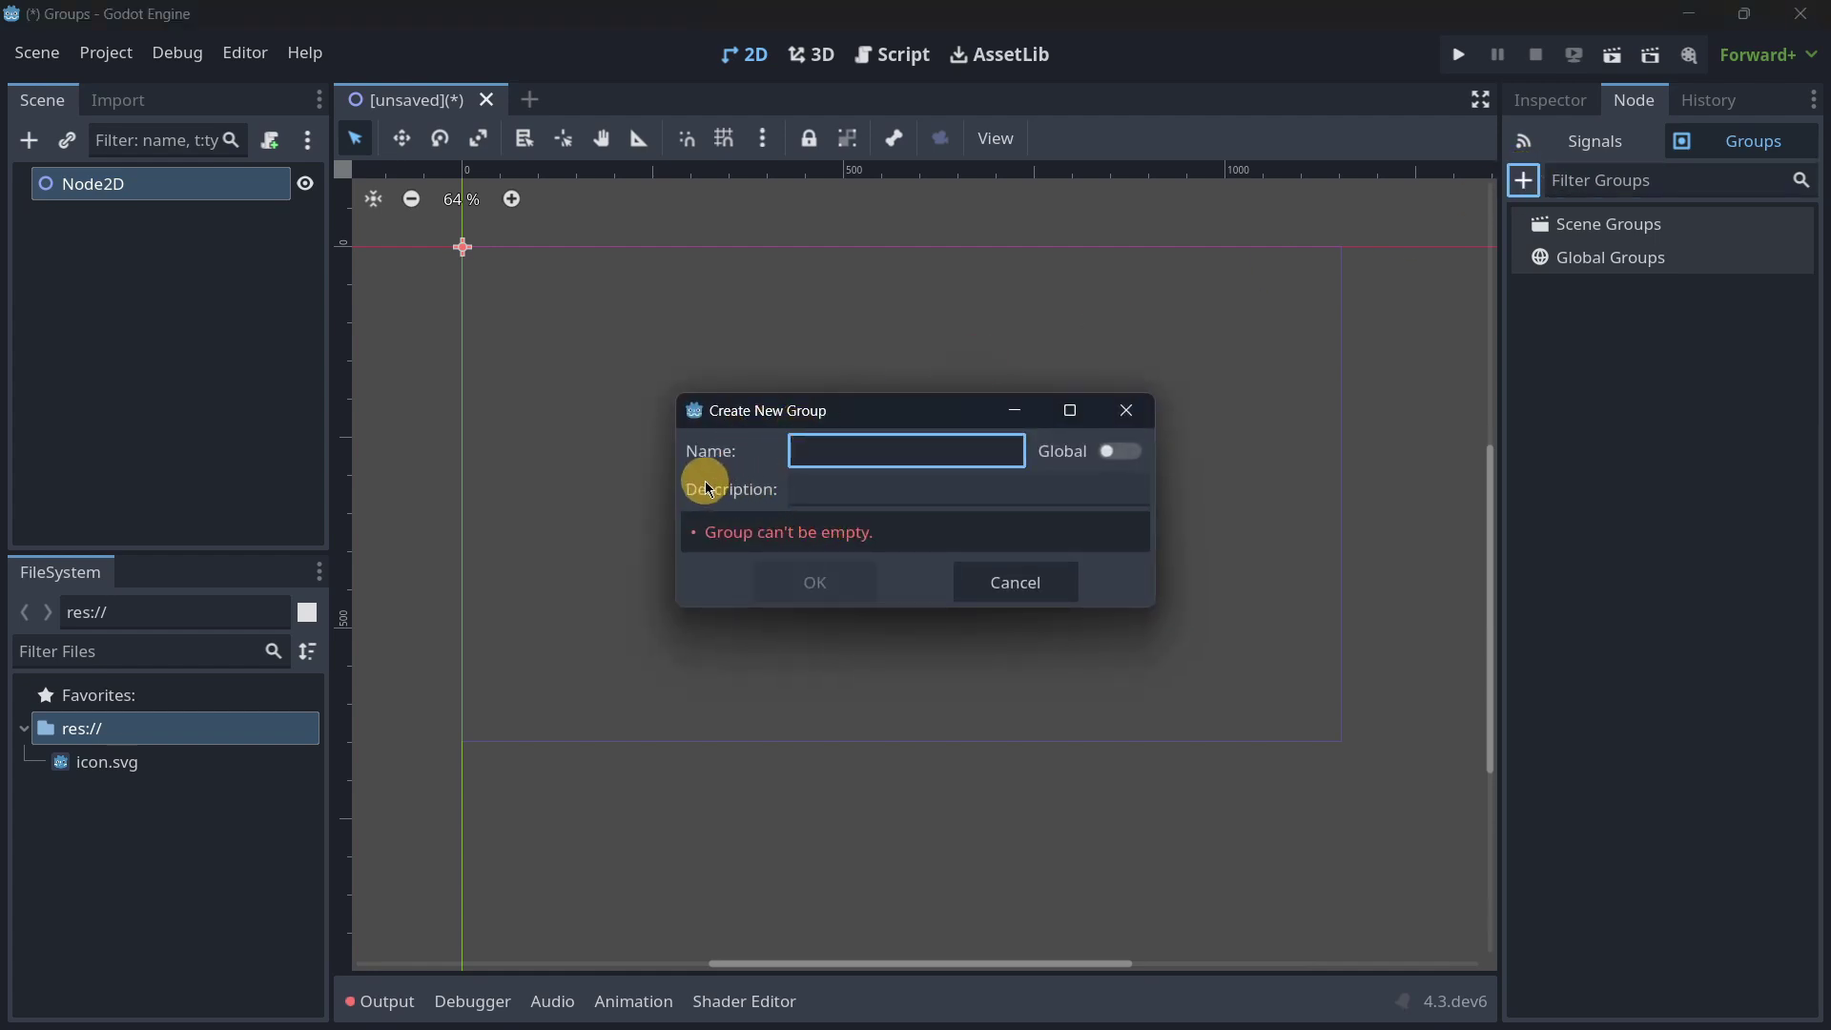
{"action": "type", "text": "Node2D"}
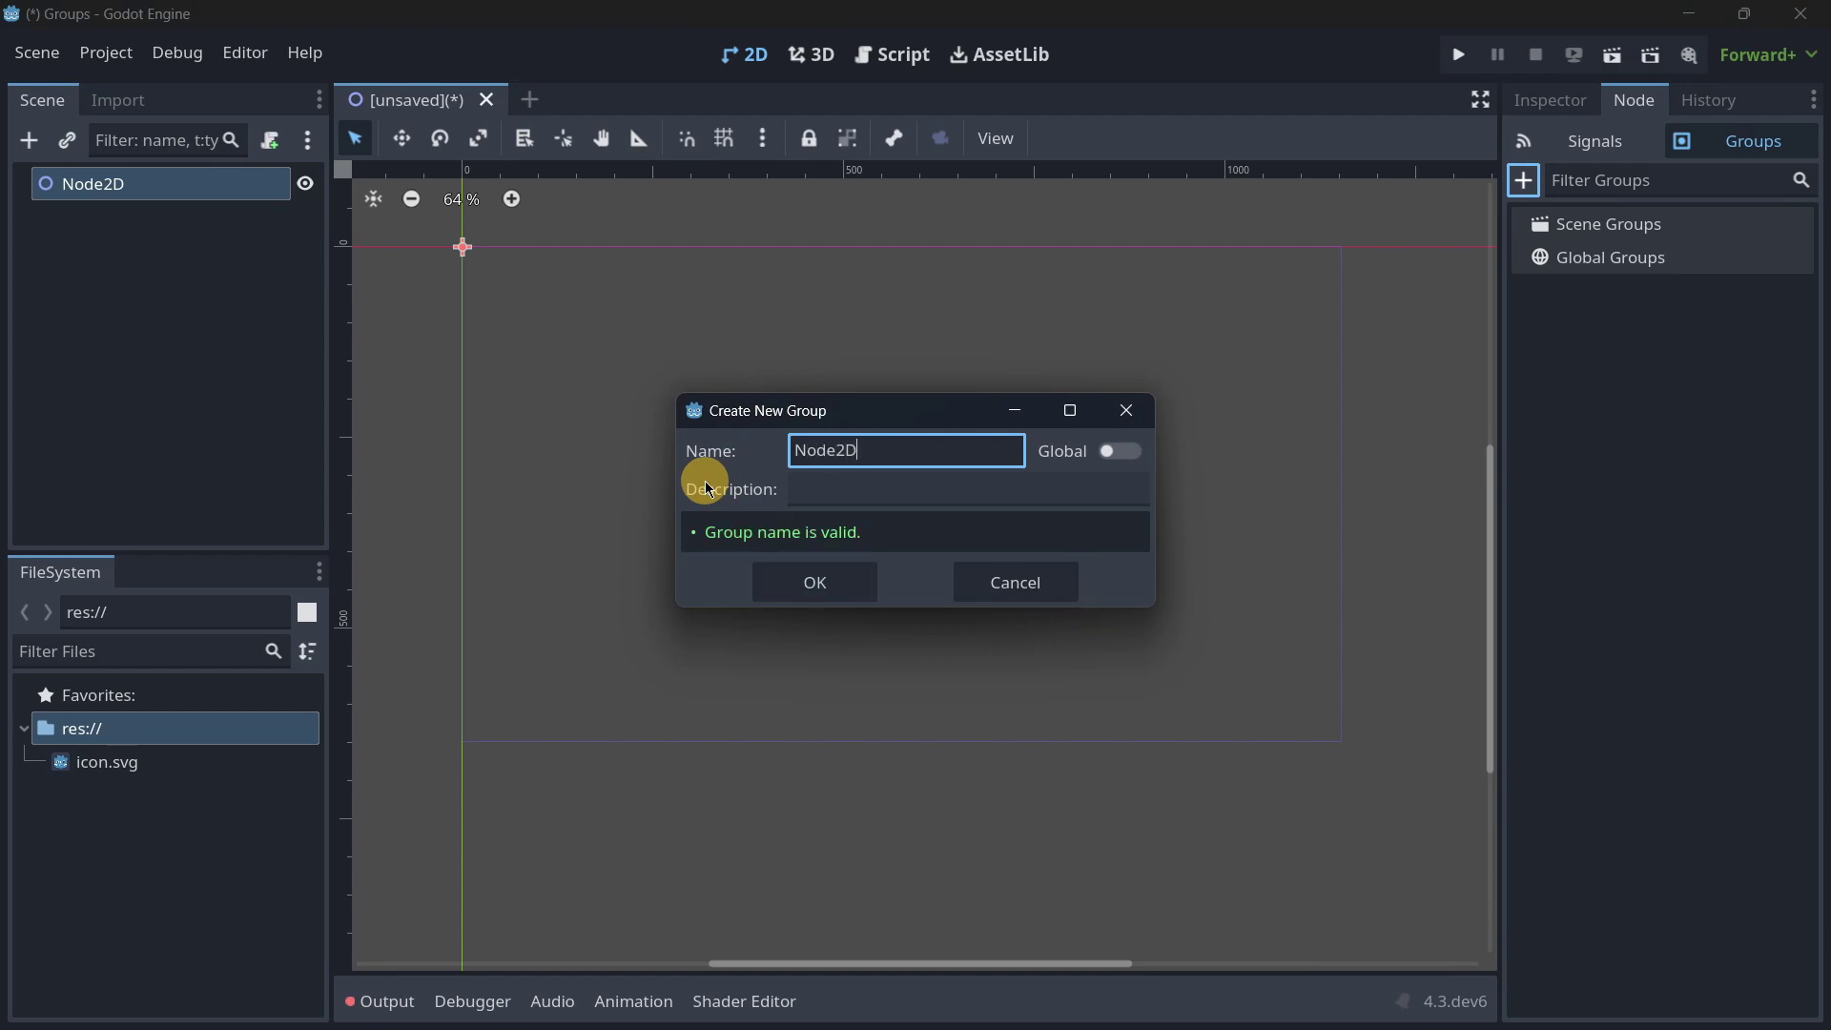
{"action": "left_click", "coordinate": [848, 492]}
{"action": "left_click", "coordinate": [1118, 454]}
{"action": "left_click", "coordinate": [824, 487]}
{"action": "left_click", "coordinate": [1053, 454]}
Step: Clear the sample description, keep the group local, and create the Node2D group
{"action": "left_click", "coordinate": [920, 492]}
{"action": "type", "text": "asdasda"}
{"action": "left_click", "coordinate": [1104, 460]}
{"action": "left_click", "coordinate": [868, 488]}
{"action": "left_click", "coordinate": [1124, 451]}
{"action": "double_click", "coordinate": [889, 506]}
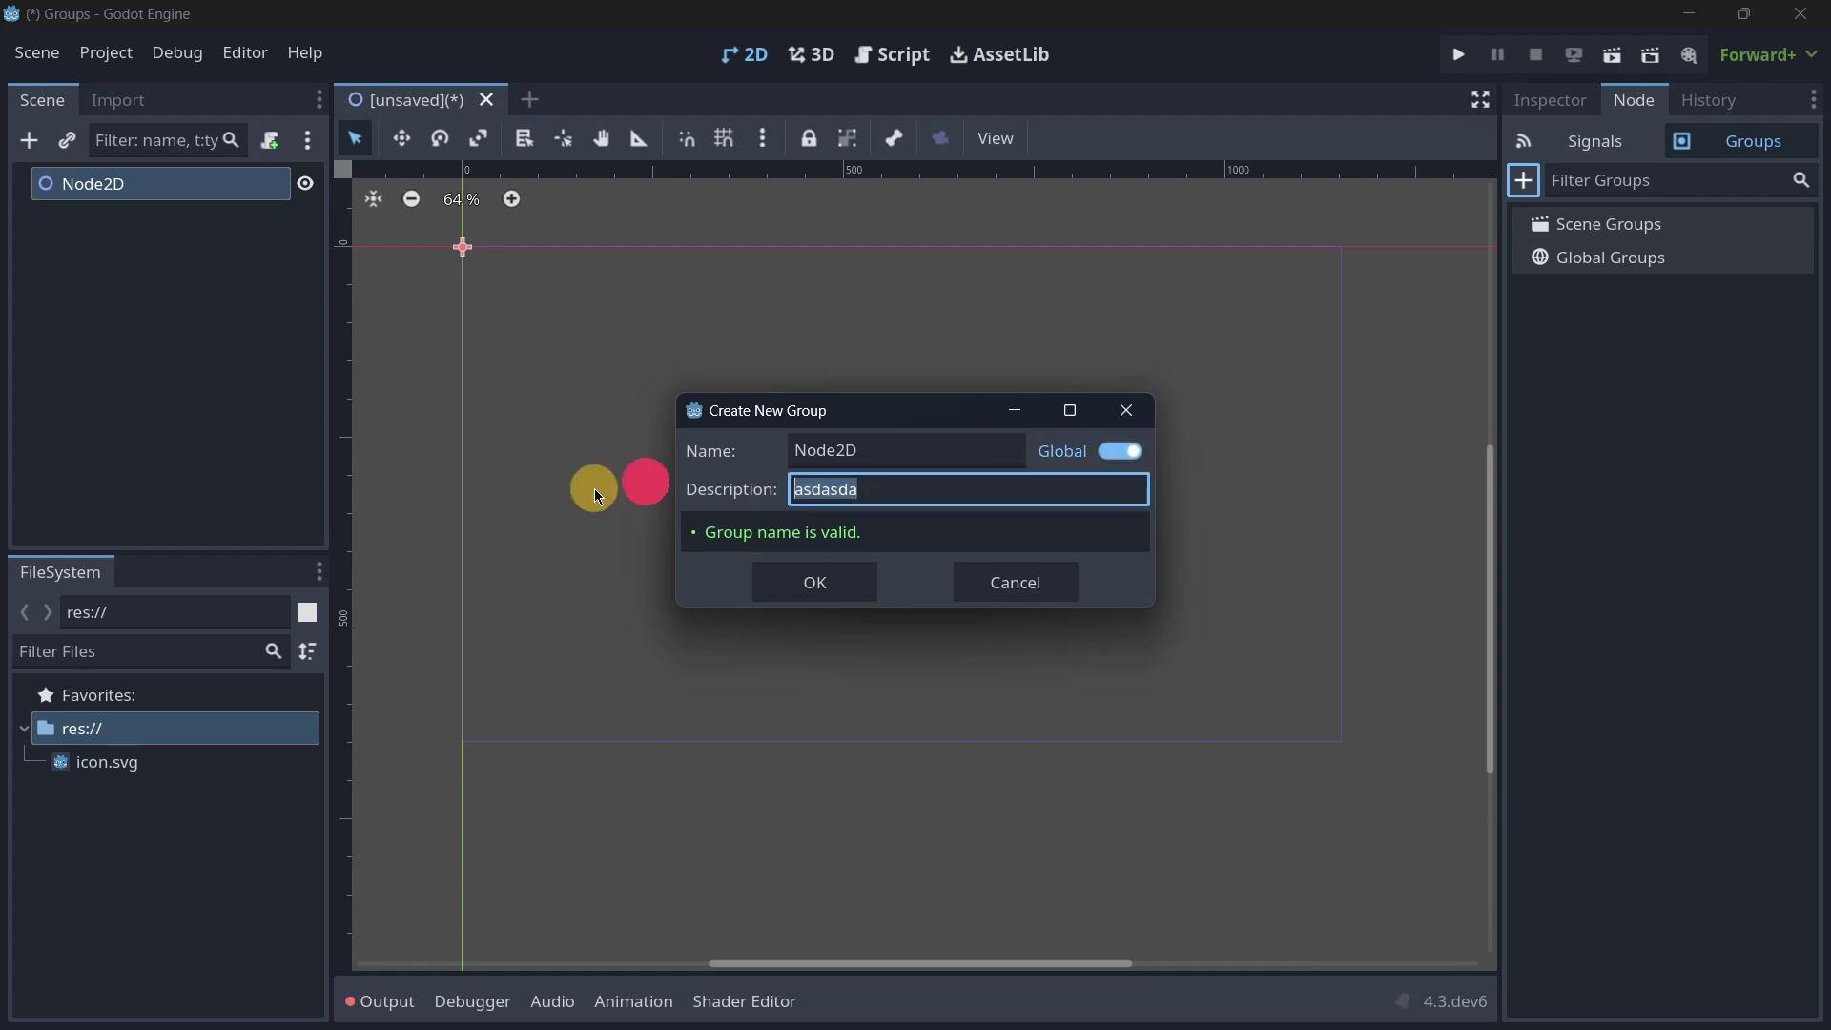
{"action": "key", "text": "BackSpace"}
{"action": "left_click", "coordinate": [1097, 466]}
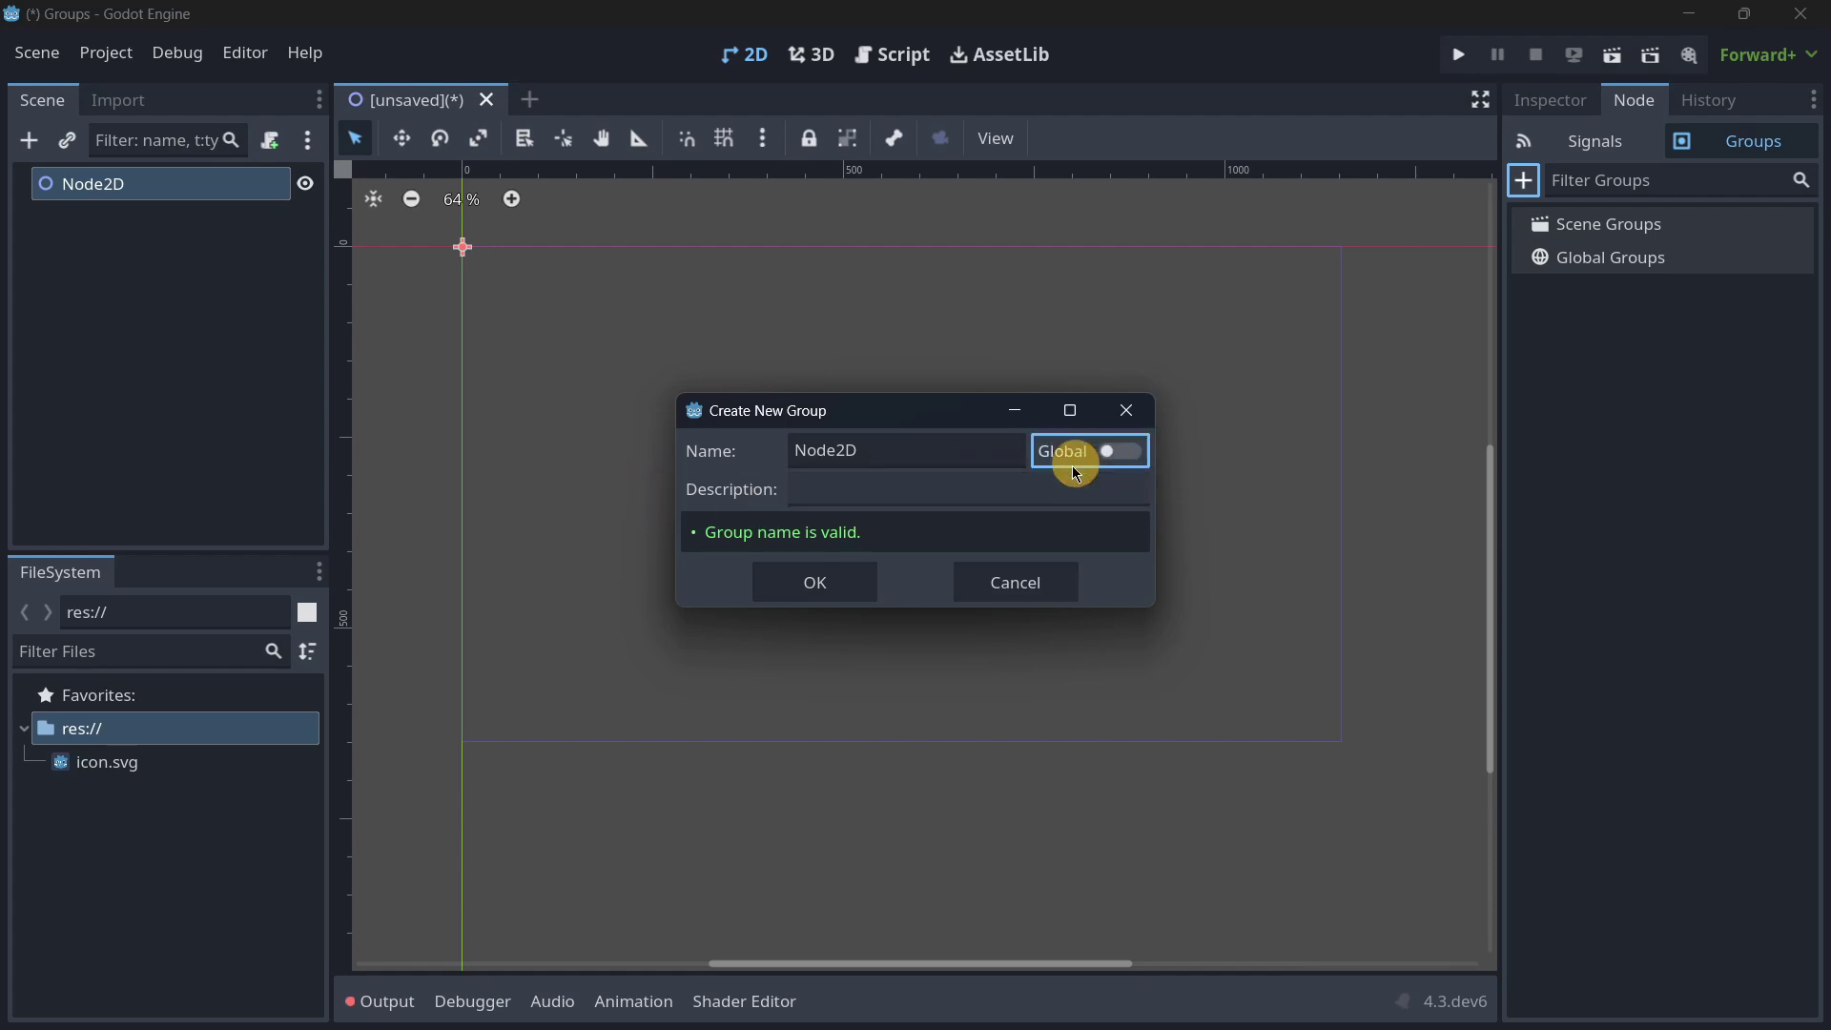
{"action": "left_click", "coordinate": [833, 578]}
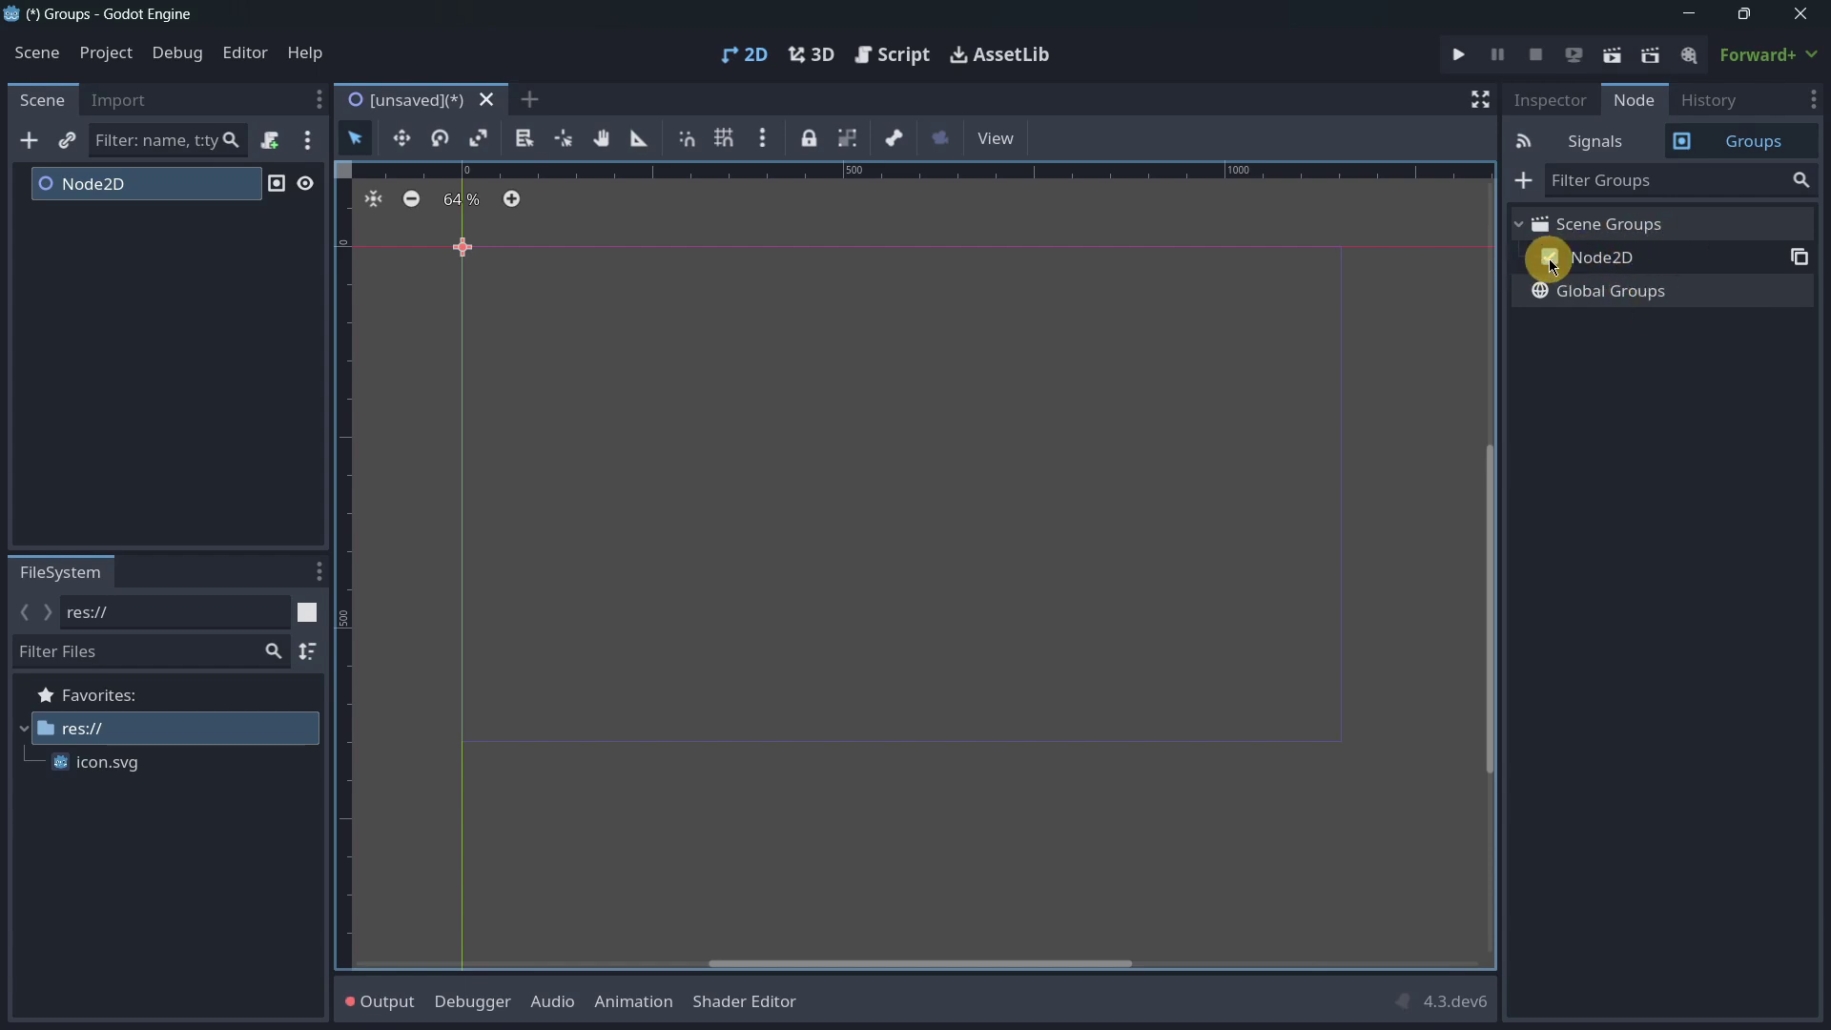
Step: Add a child Node2D under the root Node2D
{"action": "left_click", "coordinate": [30, 140]}
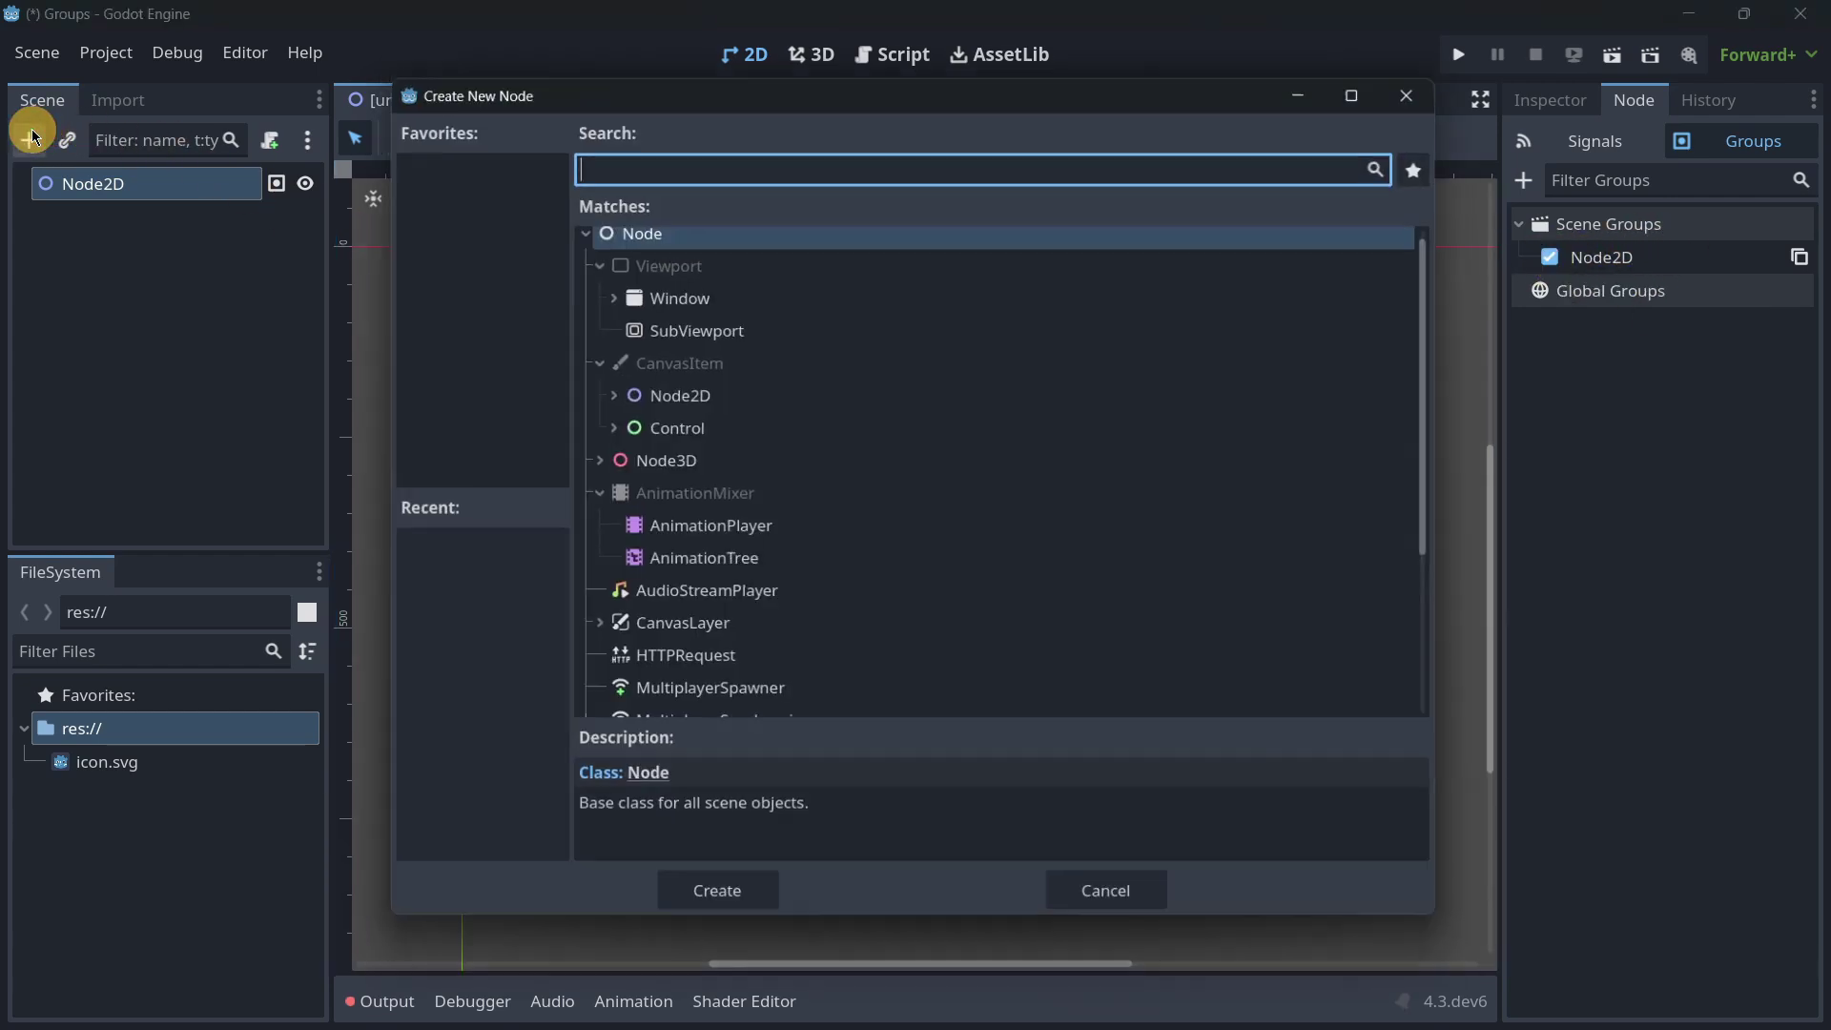
{"action": "double_click", "coordinate": [681, 401]}
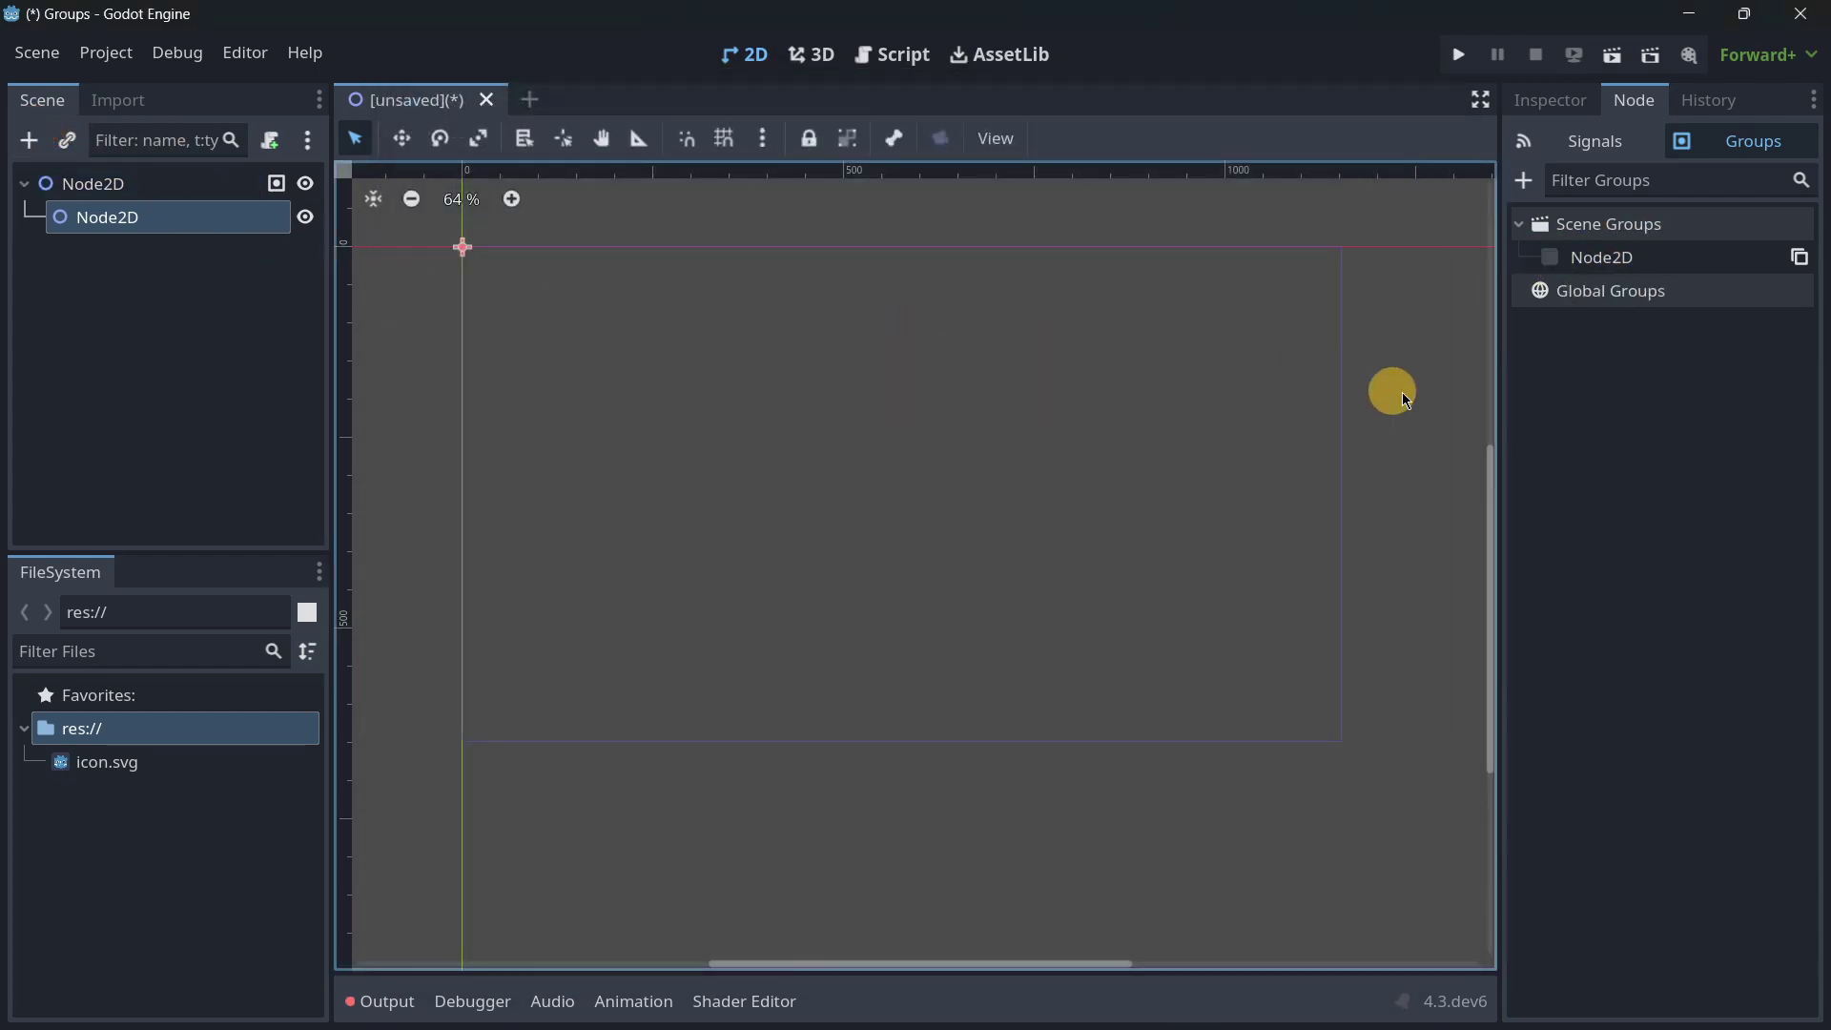
{"action": "left_click", "coordinate": [198, 185]}
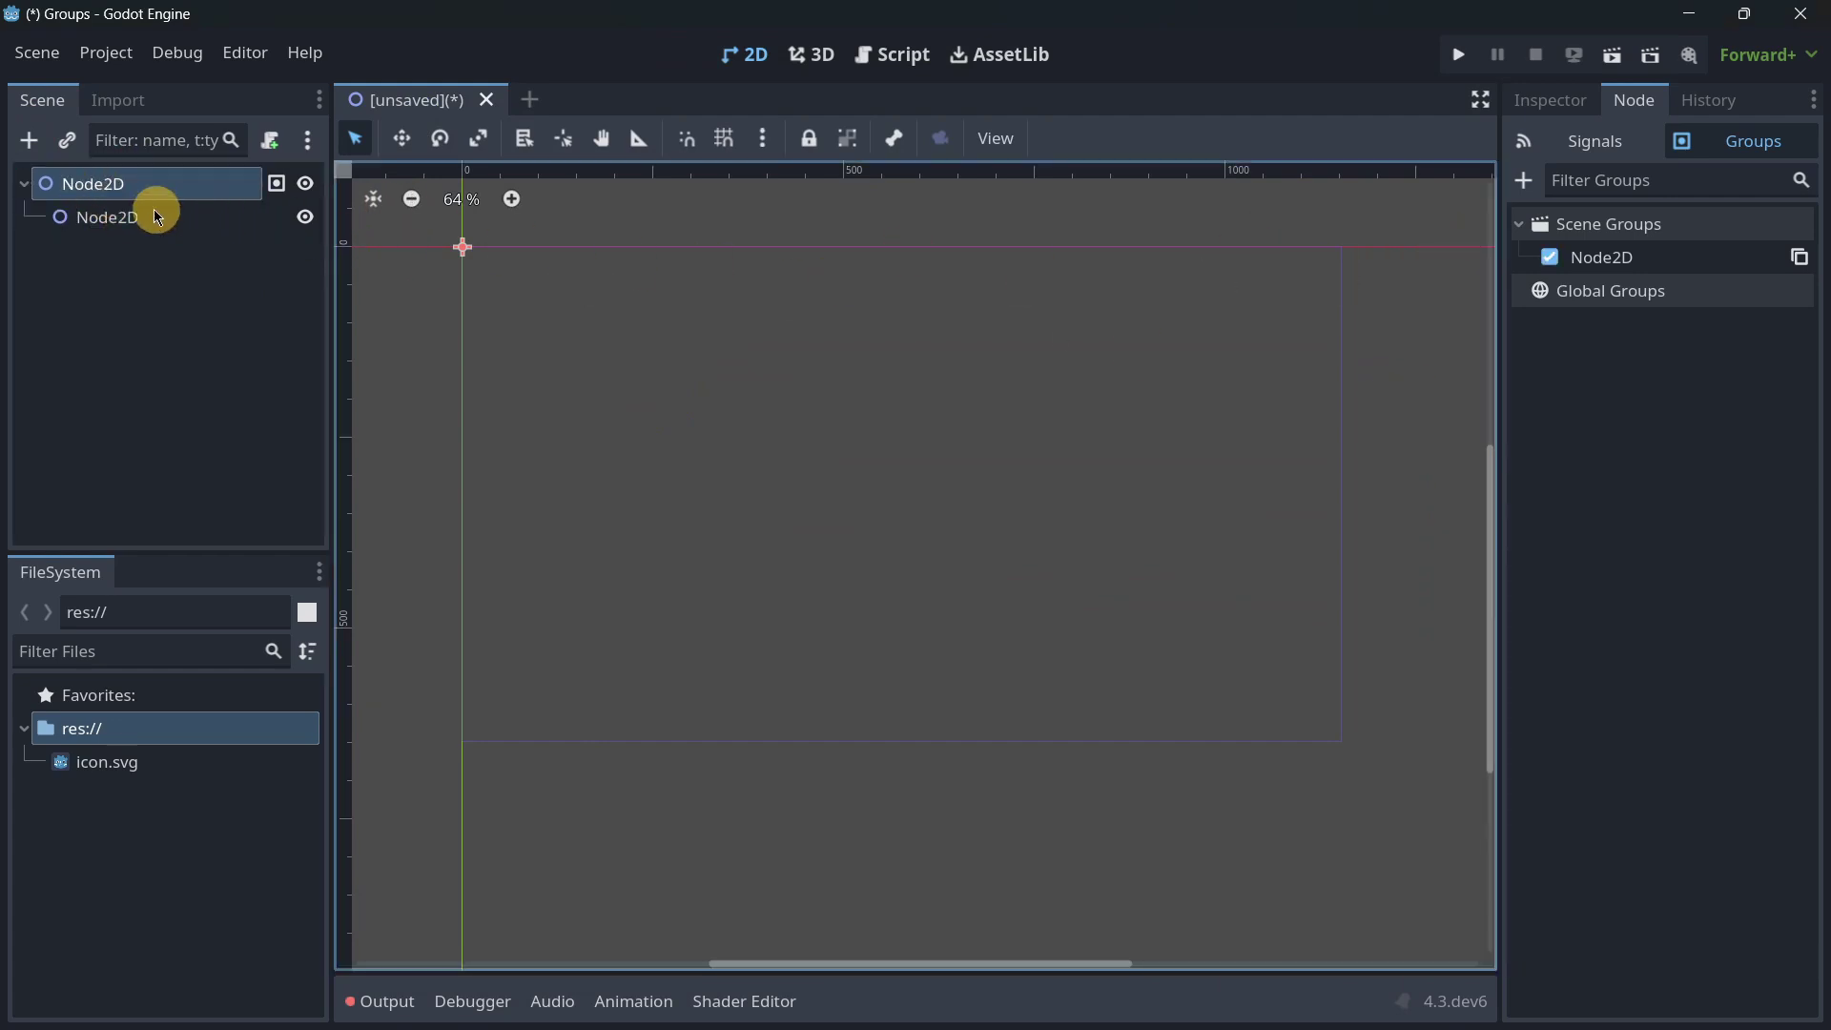
{"action": "left_click", "coordinate": [160, 220]}
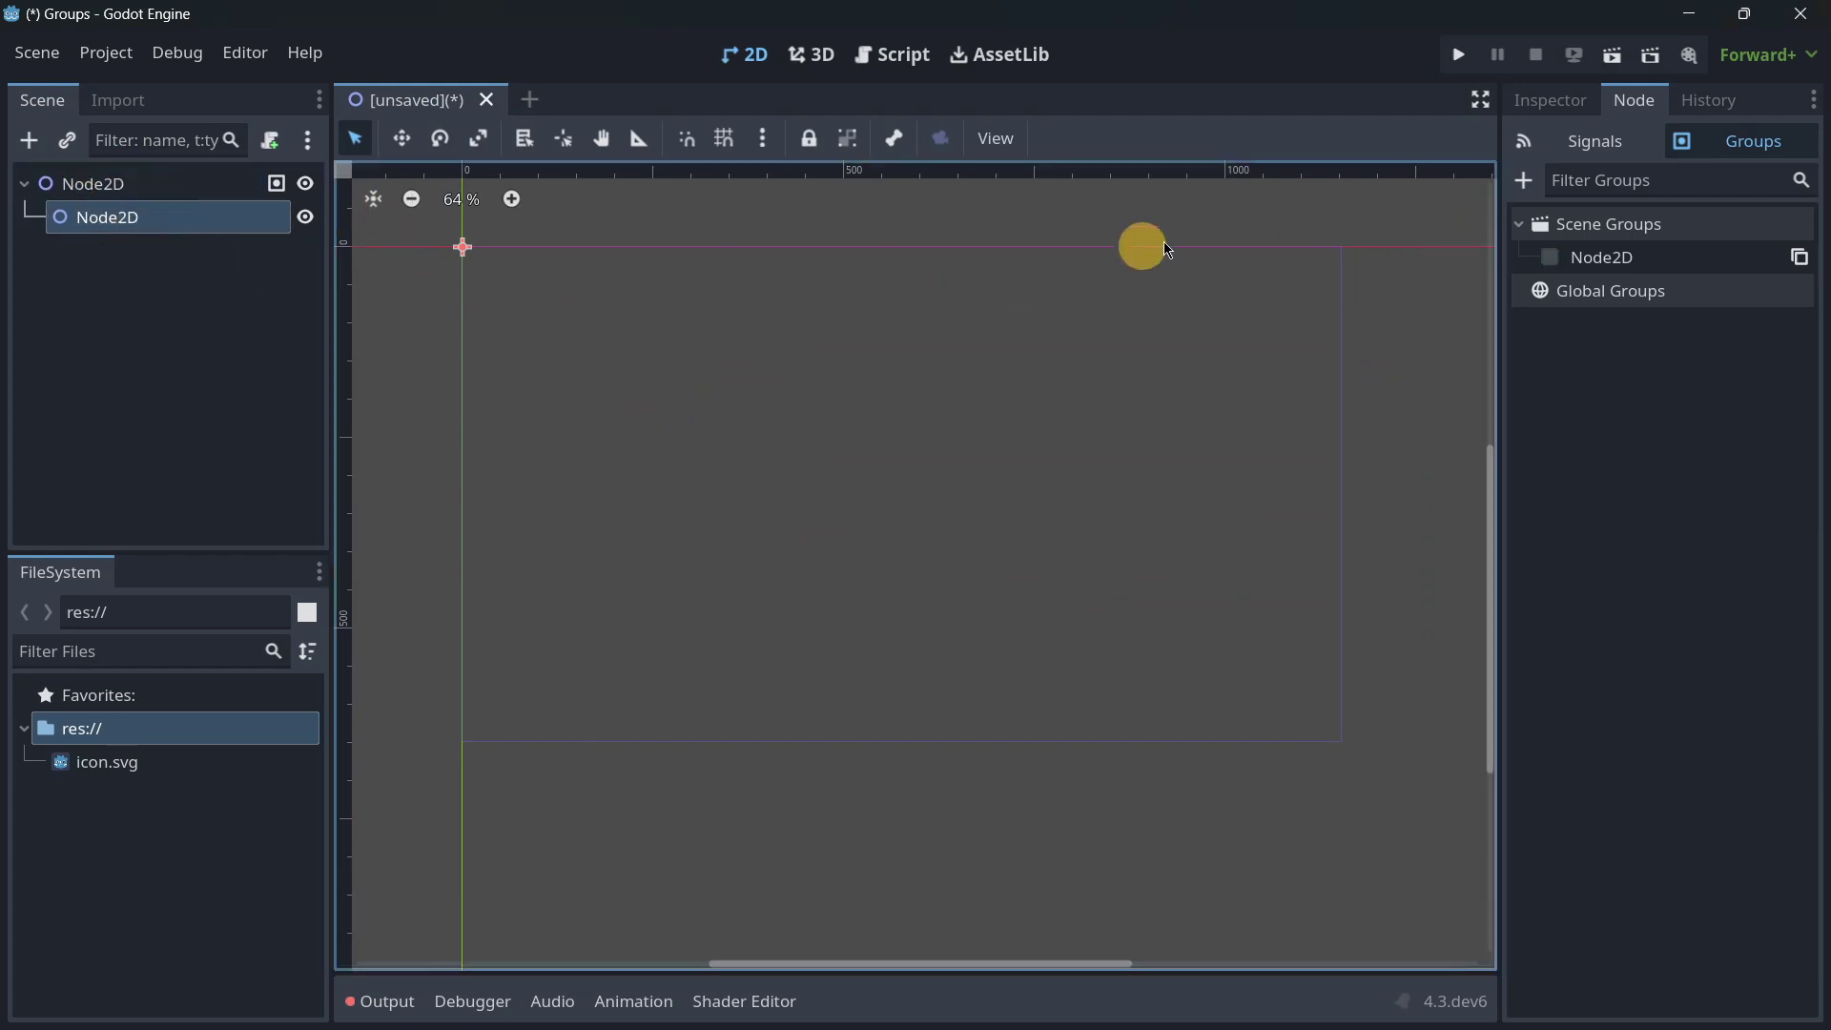
Step: Put the child Node2D in the Node2D group and copy the group name
{"action": "left_click", "coordinate": [1552, 254]}
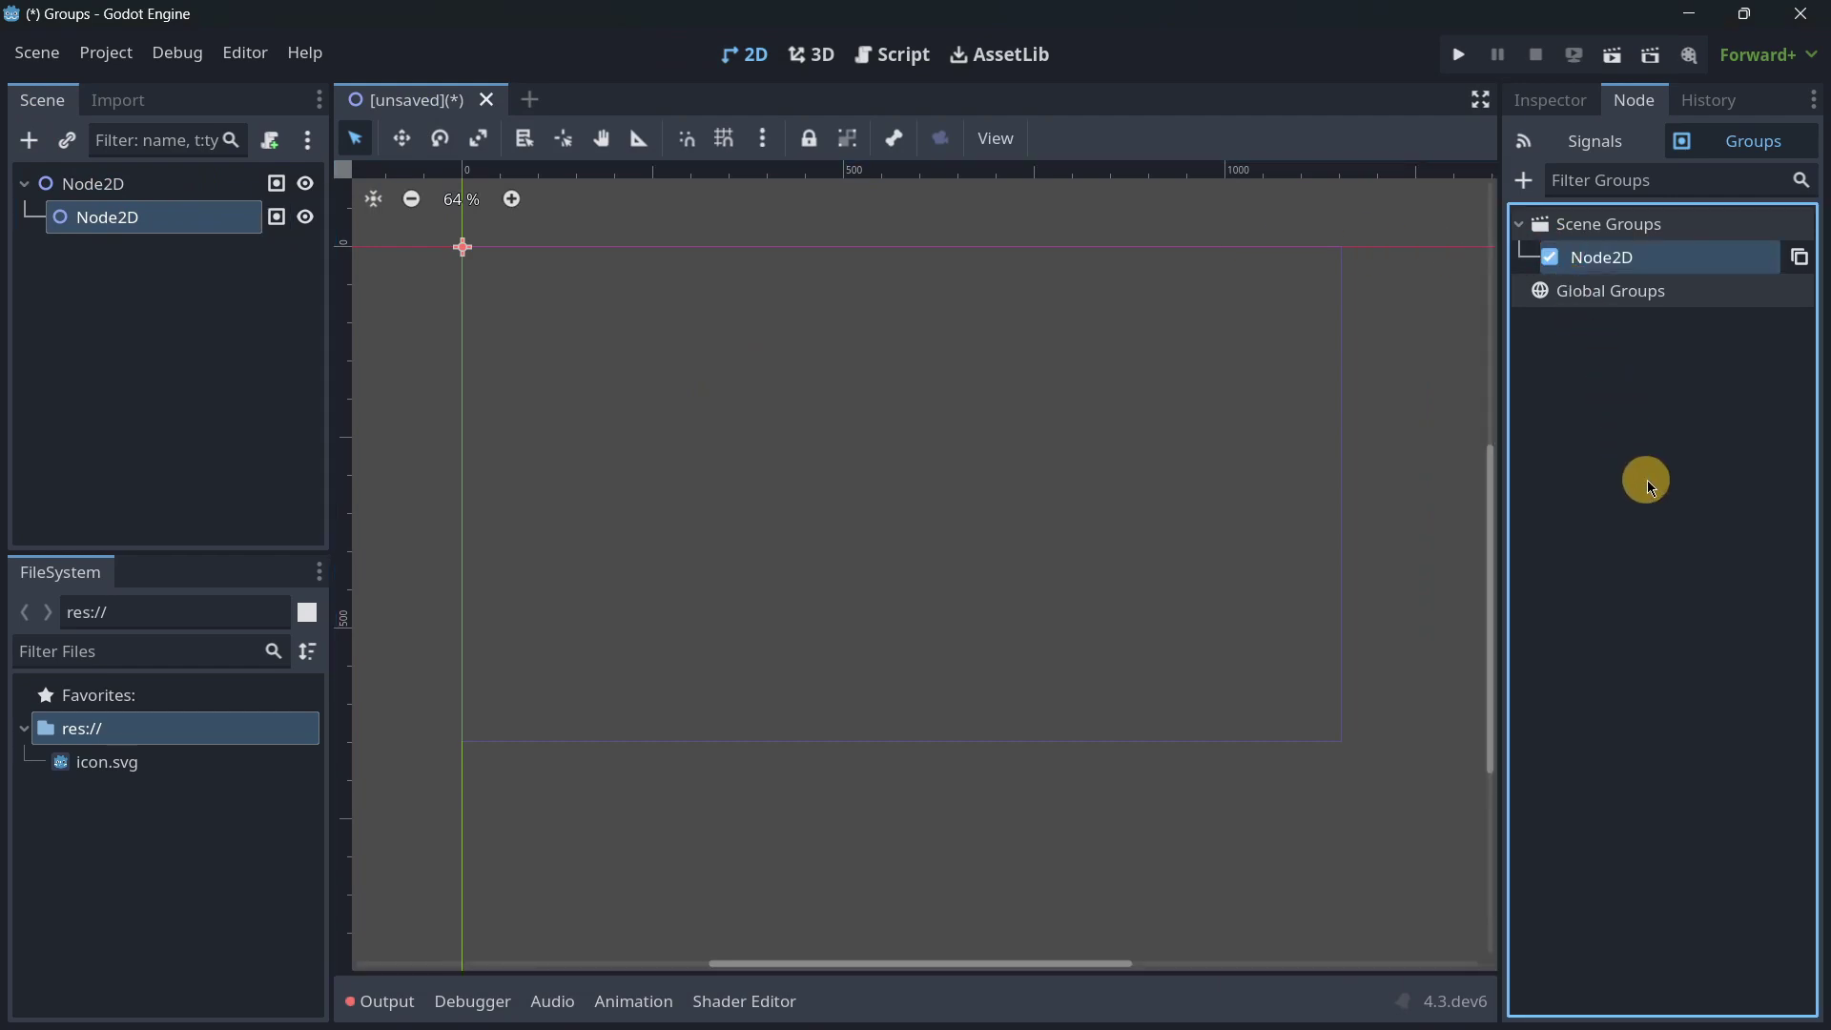
{"action": "left_click", "coordinate": [1550, 252]}
{"action": "left_click", "coordinate": [1550, 251]}
{"action": "left_click", "coordinate": [1550, 252]}
{"action": "left_click", "coordinate": [1551, 251]}
{"action": "left_click", "coordinate": [1551, 252]}
{"action": "left_click", "coordinate": [1551, 252]}
{"action": "left_click", "coordinate": [1550, 252]}
{"action": "left_click", "coordinate": [1551, 252]}
{"action": "left_click", "coordinate": [1551, 252]}
{"action": "left_click", "coordinate": [1550, 252]}
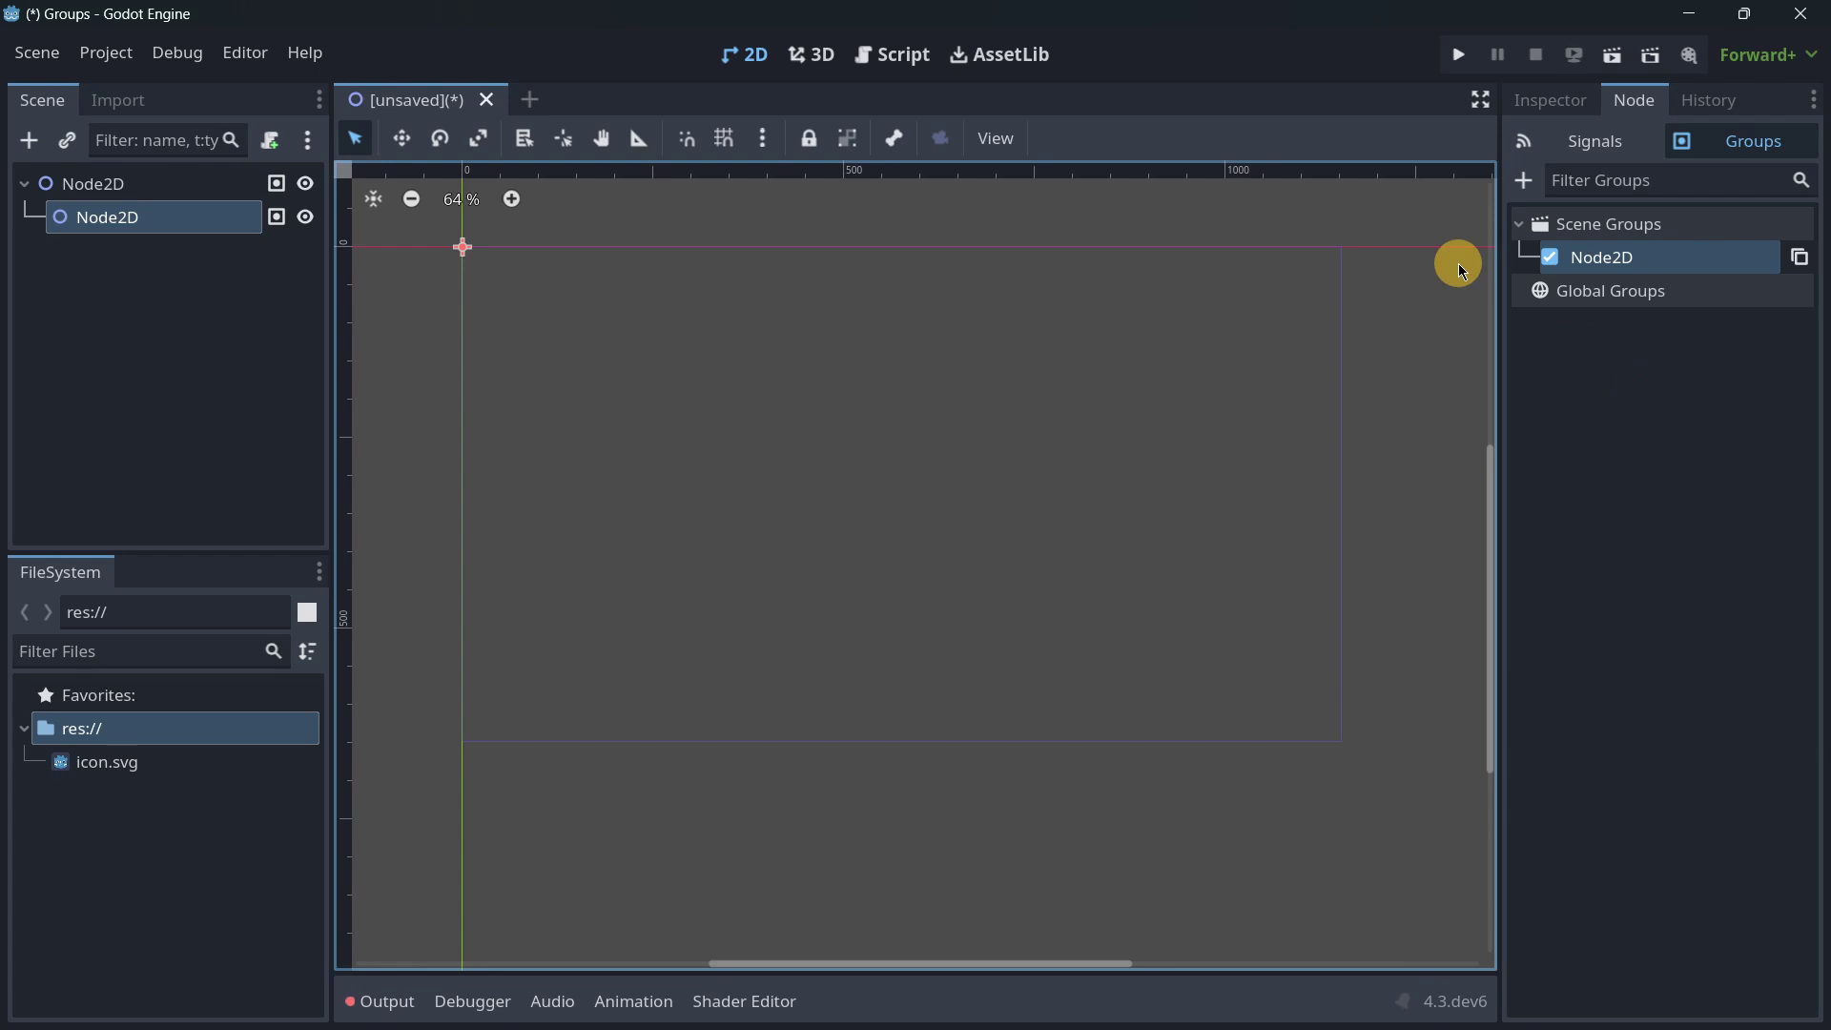
{"action": "left_click", "coordinate": [1801, 258]}
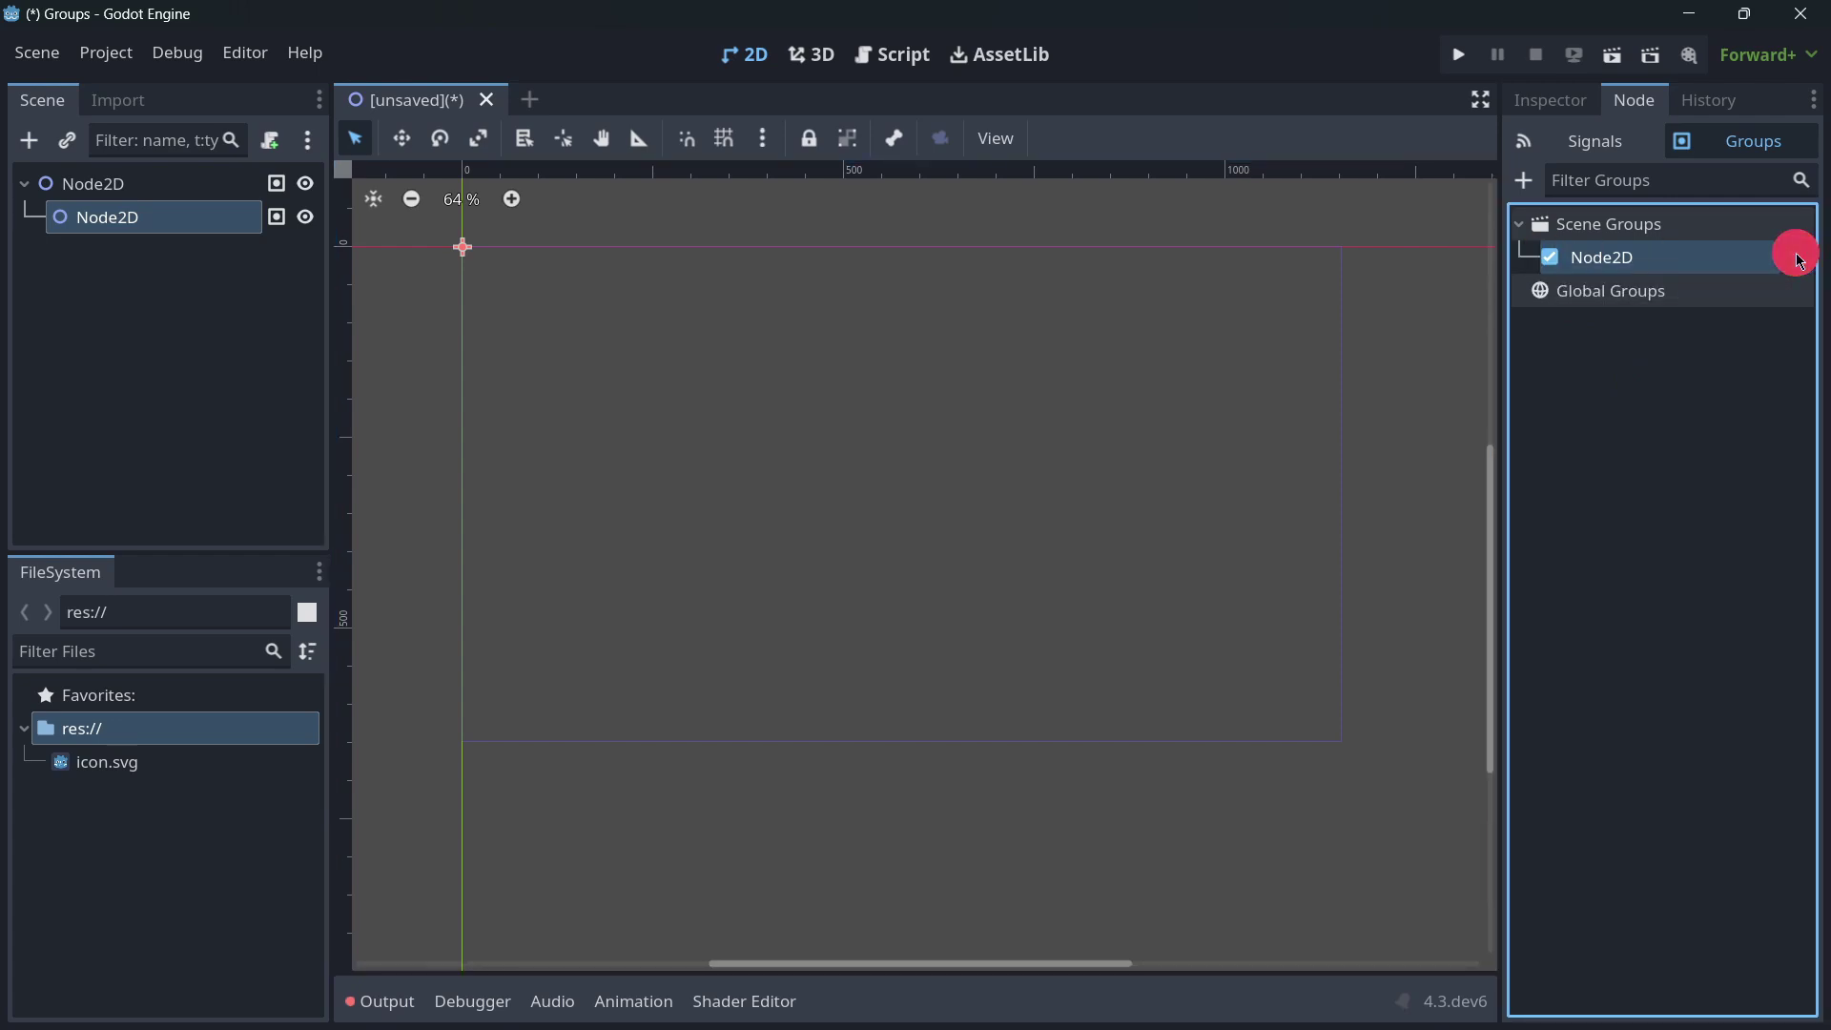
{"action": "left_click", "coordinate": [227, 181]}
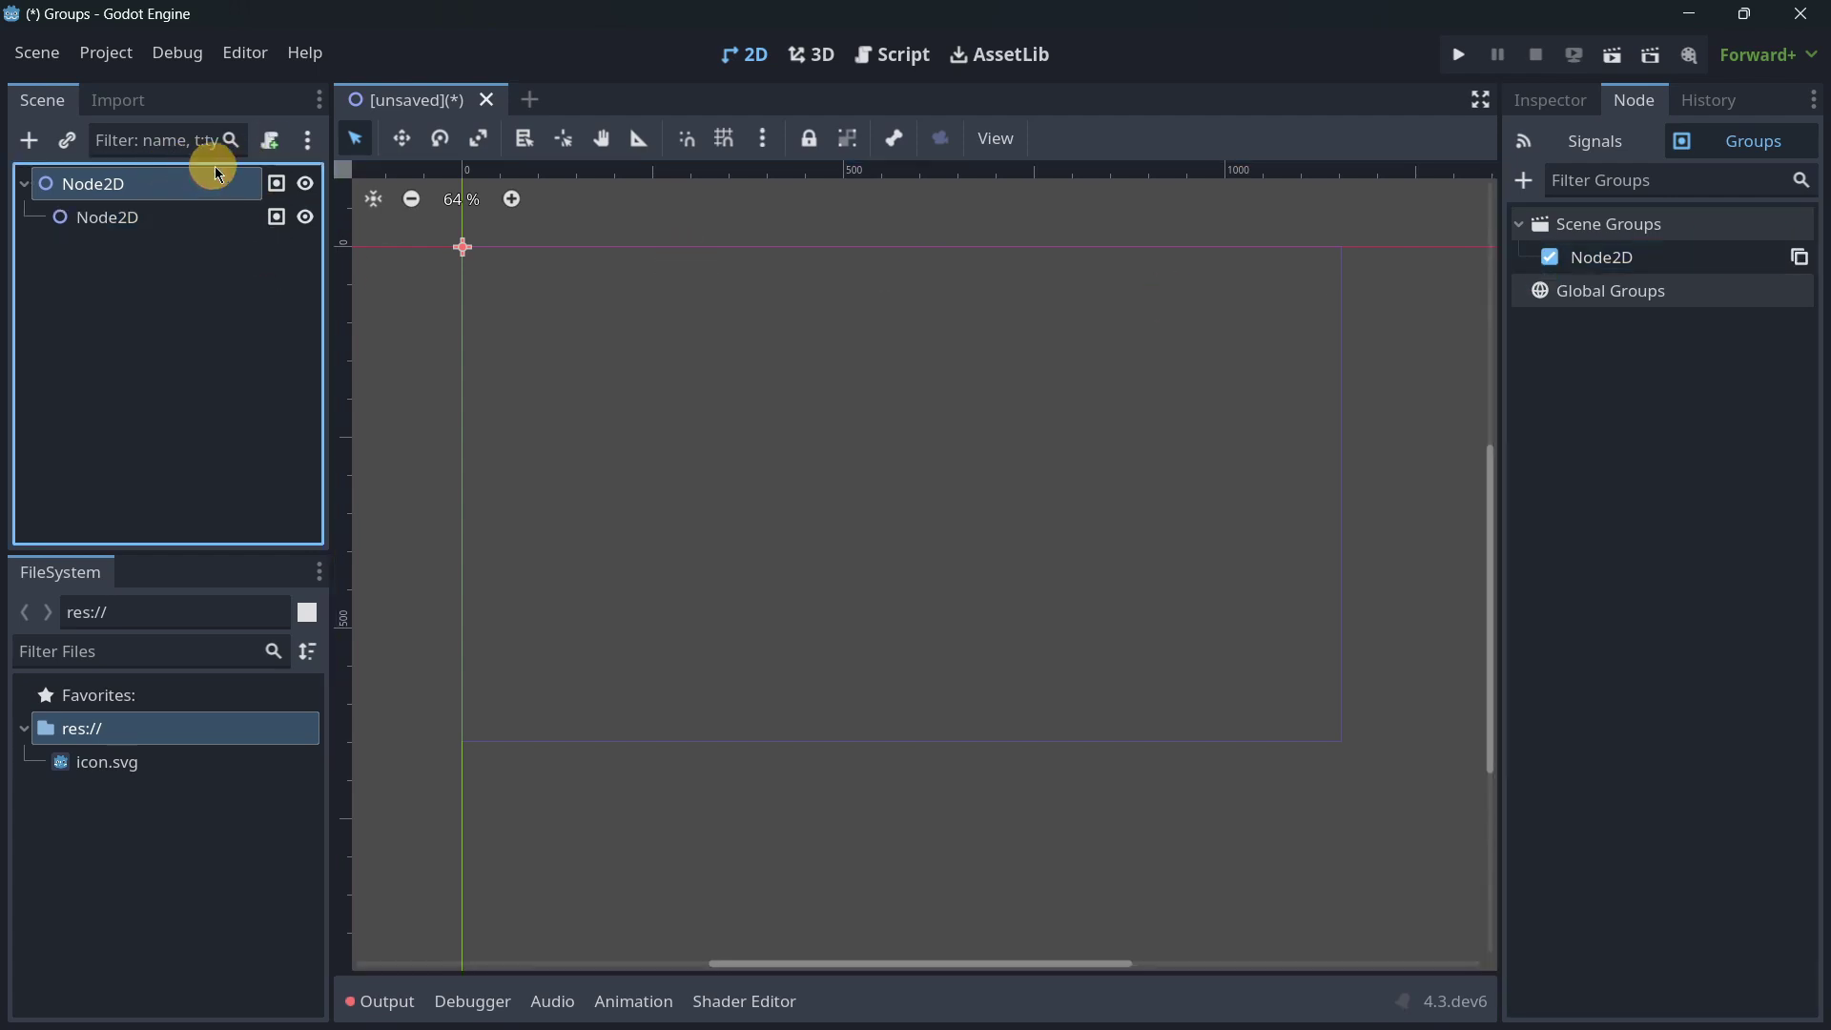
Step: Attach a new node_2d.gd script to the root and draft a _ready function with is_in_group
{"action": "left_click", "coordinate": [269, 140]}
{"action": "left_click", "coordinate": [830, 695]}
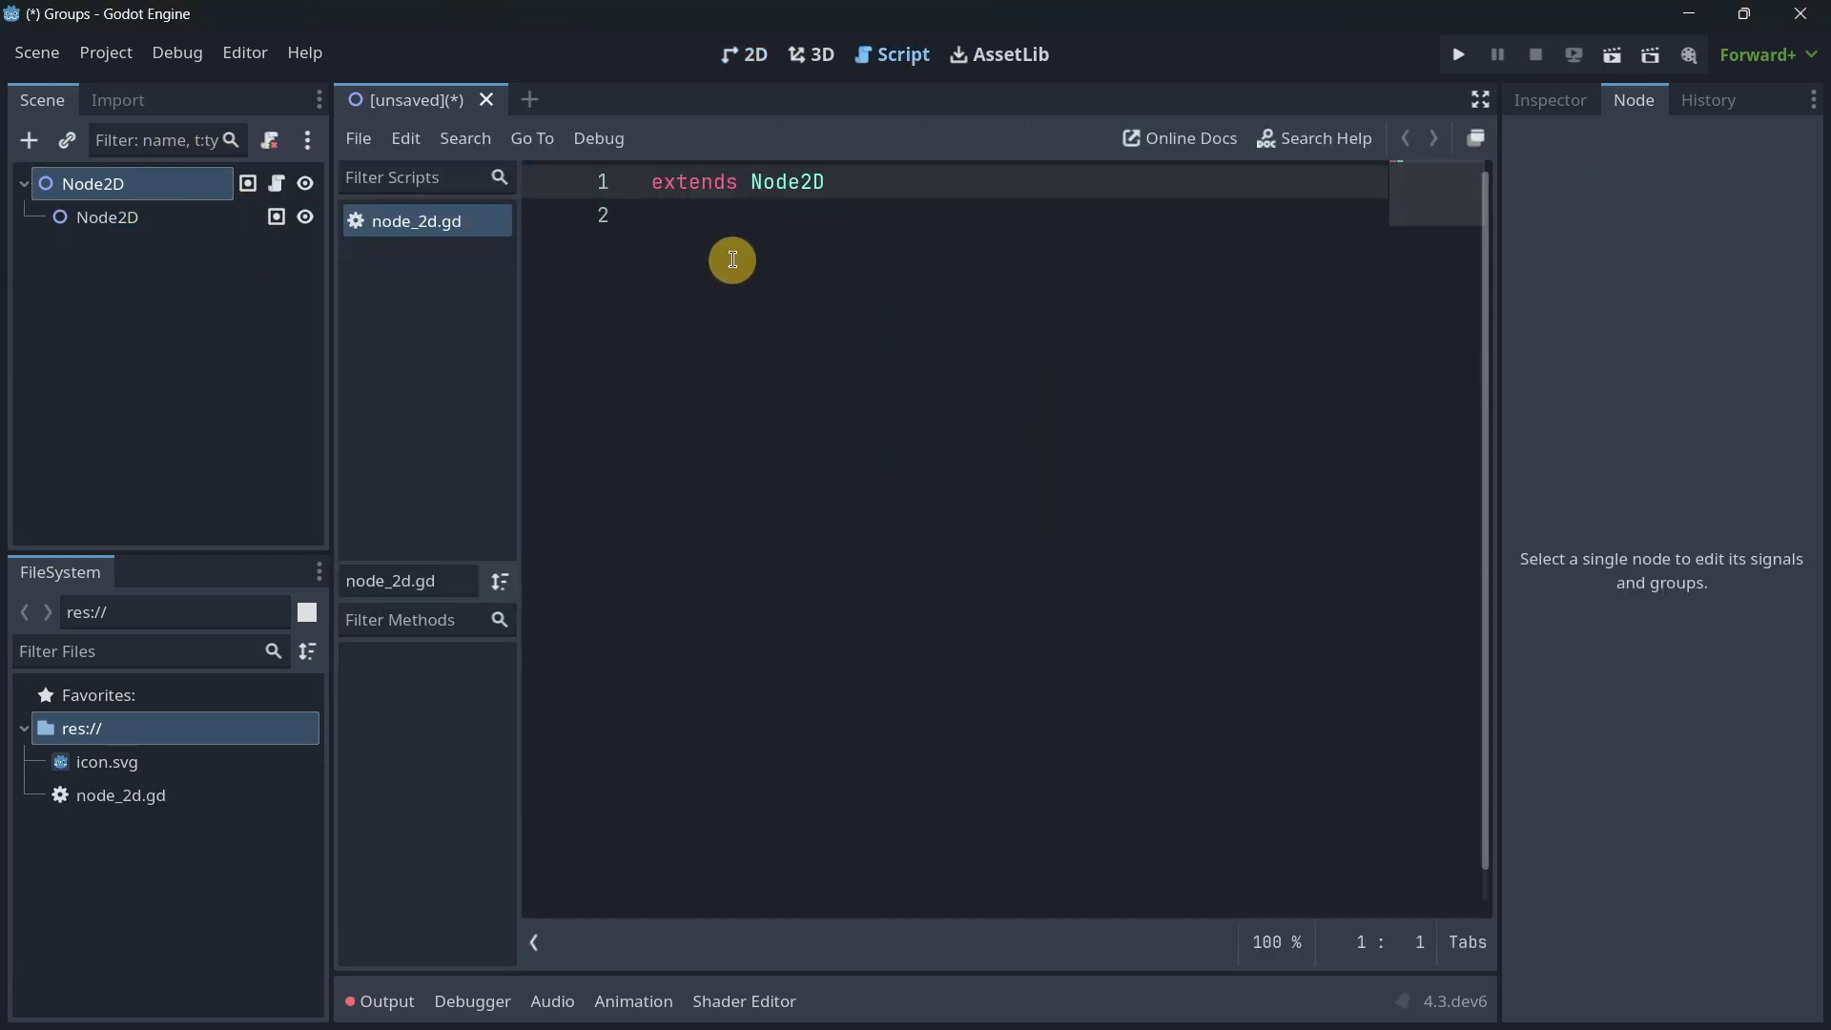
{"action": "key", "text": "Return"}
{"action": "type", "text": "func _rea"}
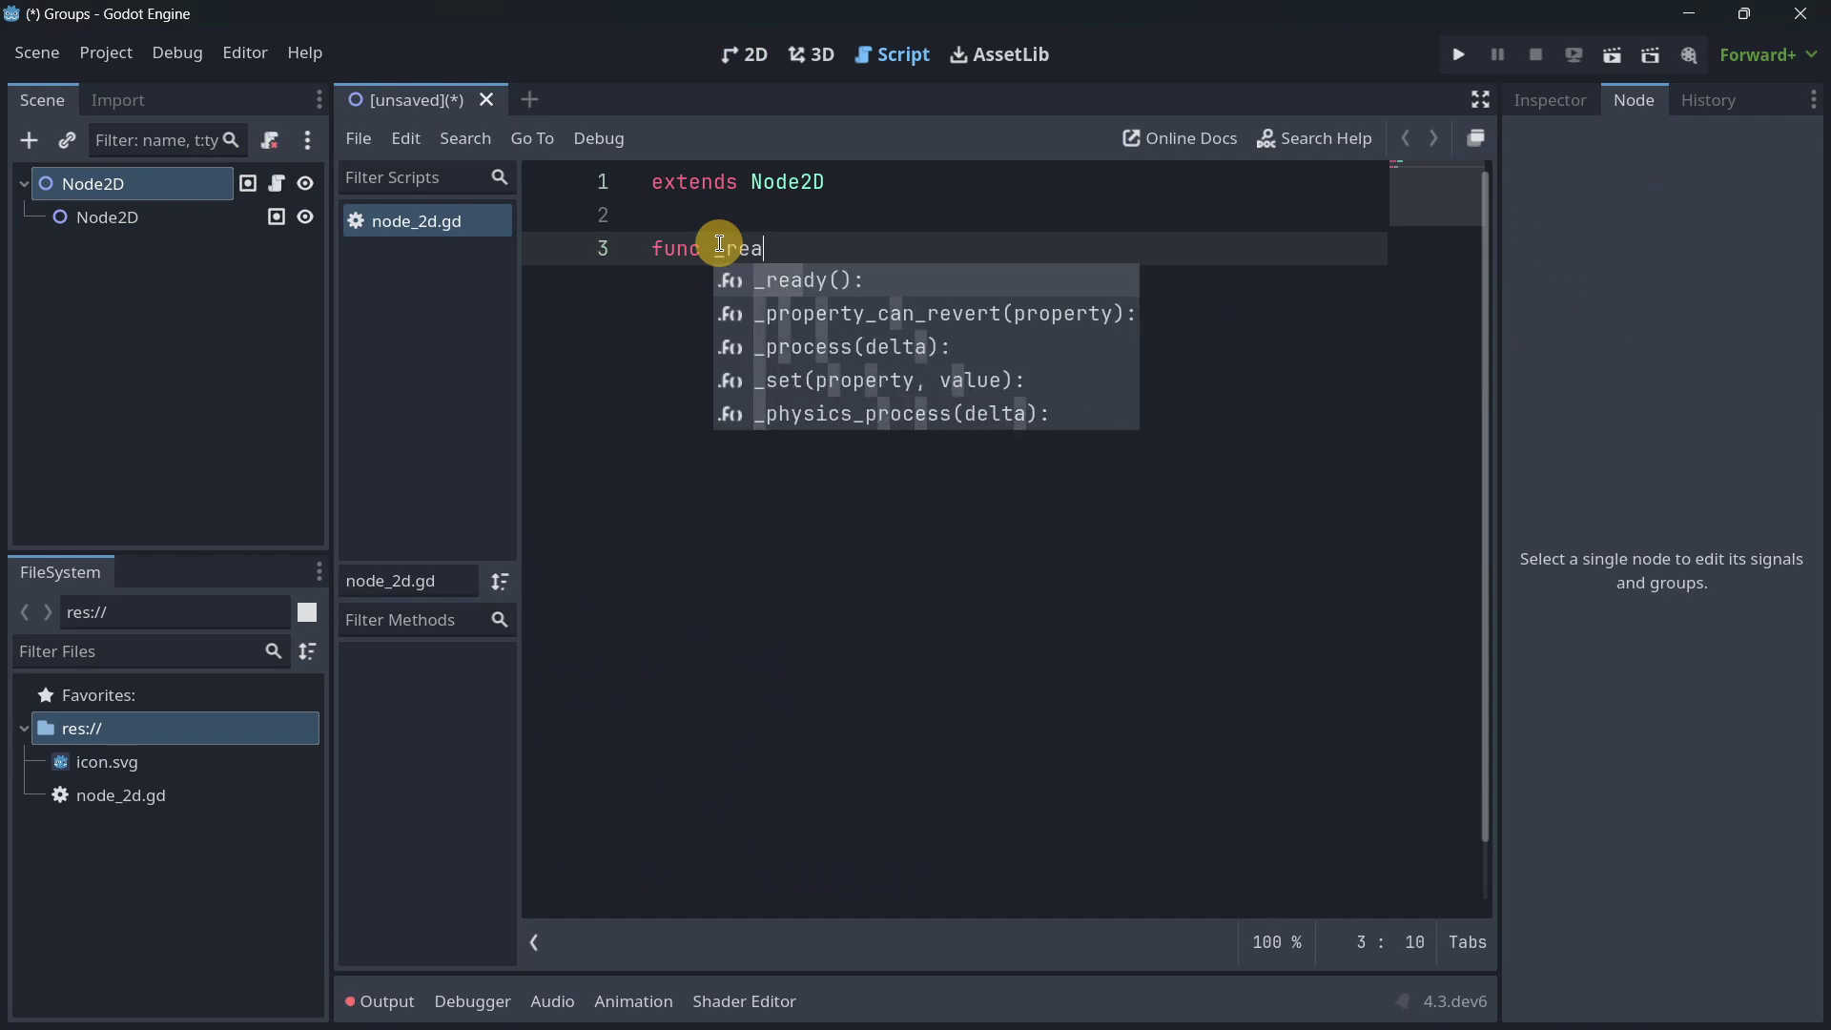
{"action": "key", "text": "Return"}
{"action": "key", "text": "Return"}
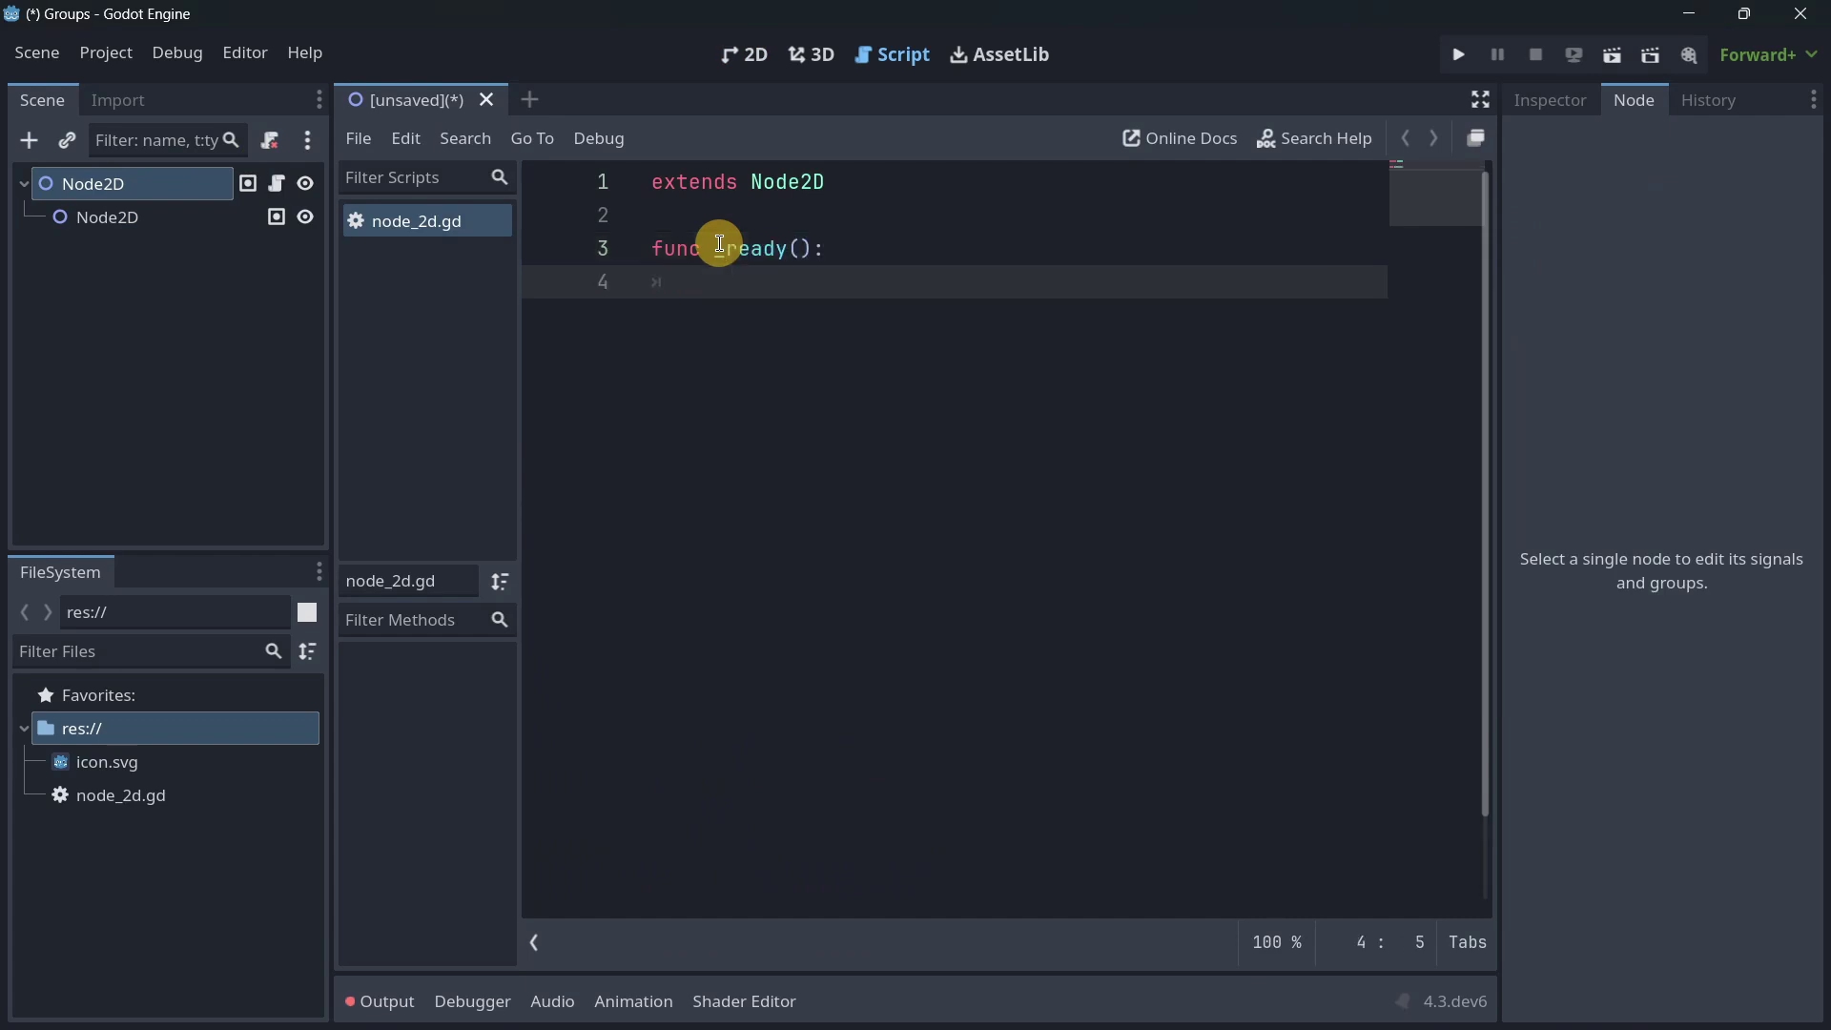
{"action": "type", "text": "if is_in"}
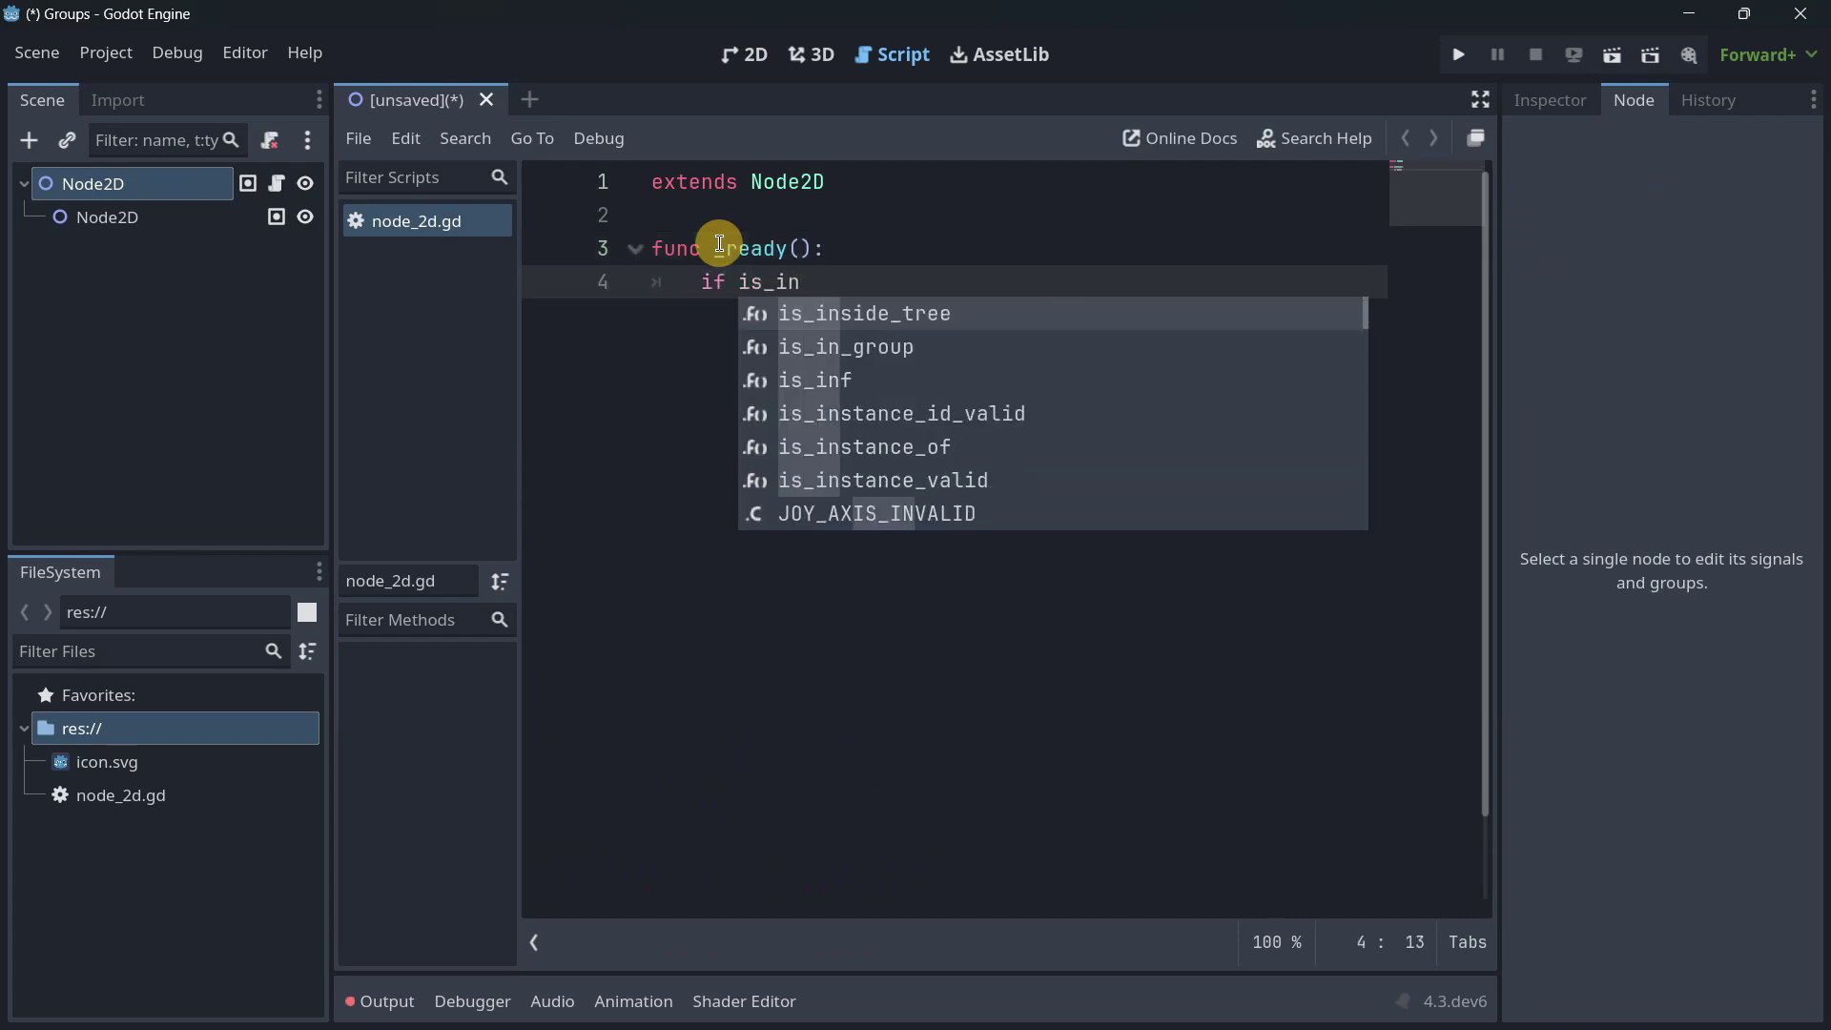
{"action": "key", "text": "Down"}
{"action": "key", "text": "Return"}
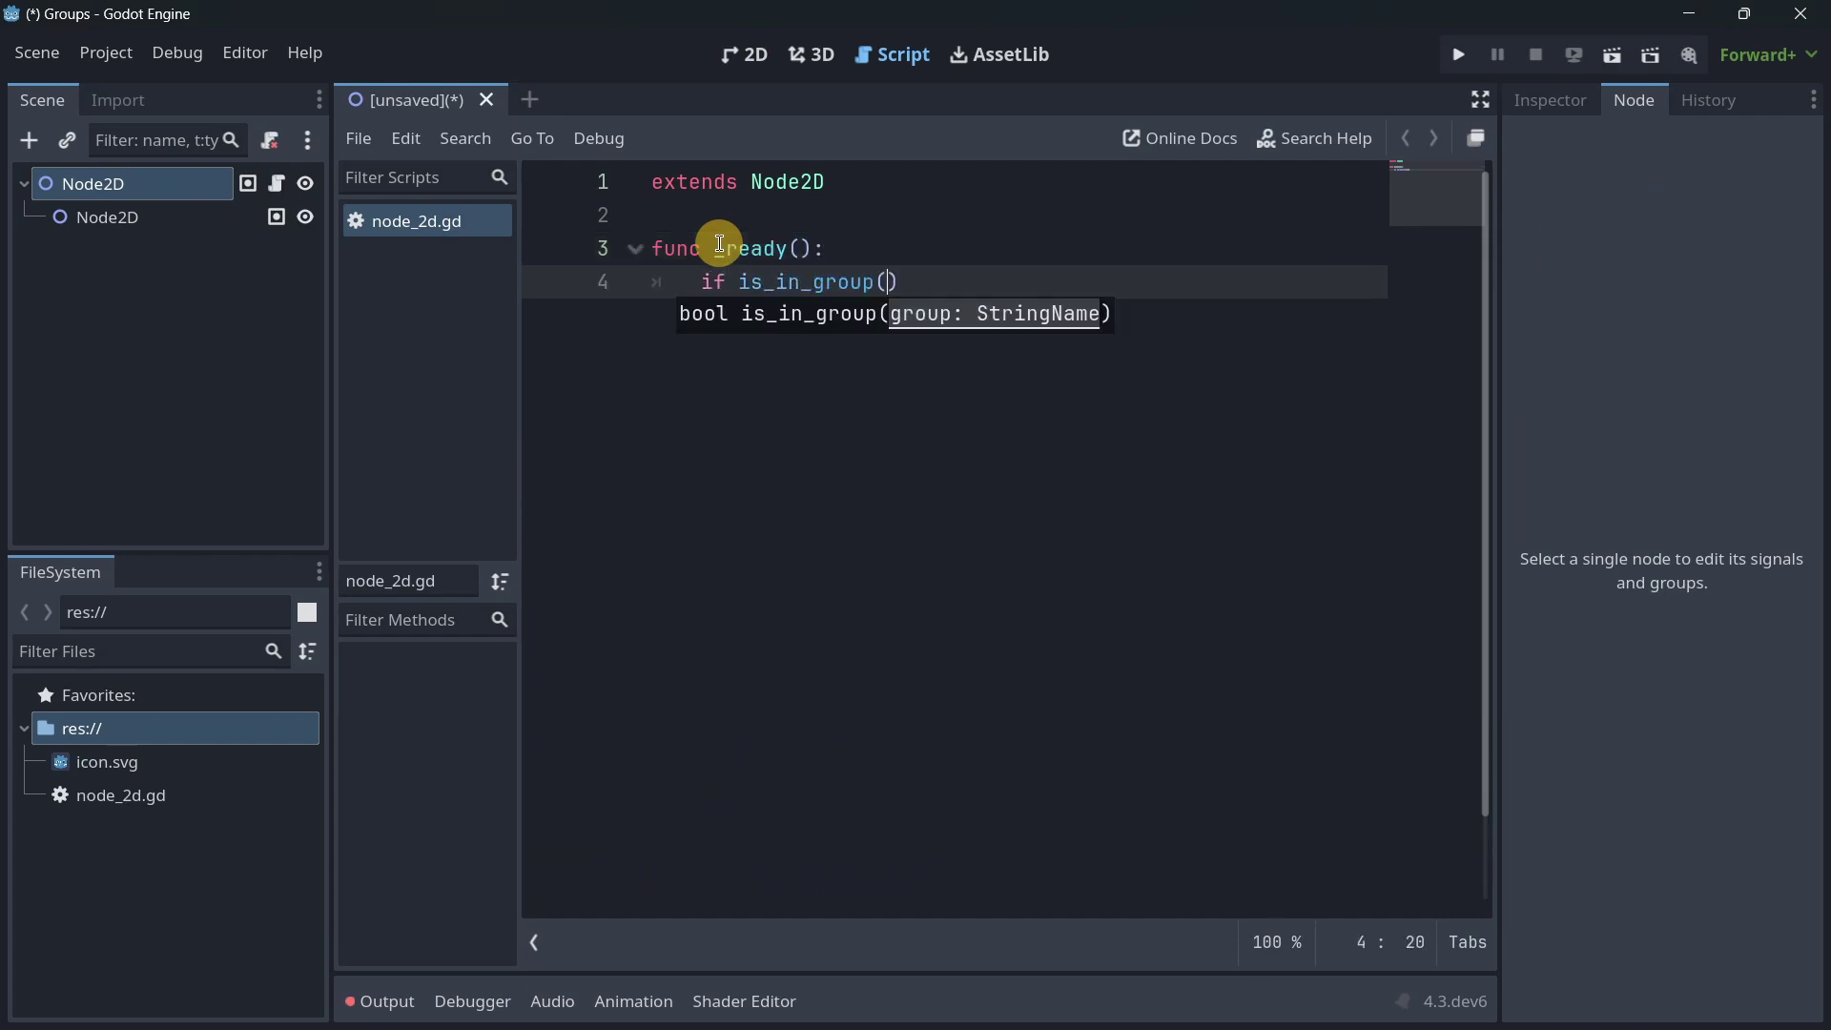
Step: Fill in the group name "Node2D", then delete the drafted lines, leaving only extends Node2D
{"action": "type", "text": "\"adasdas"}
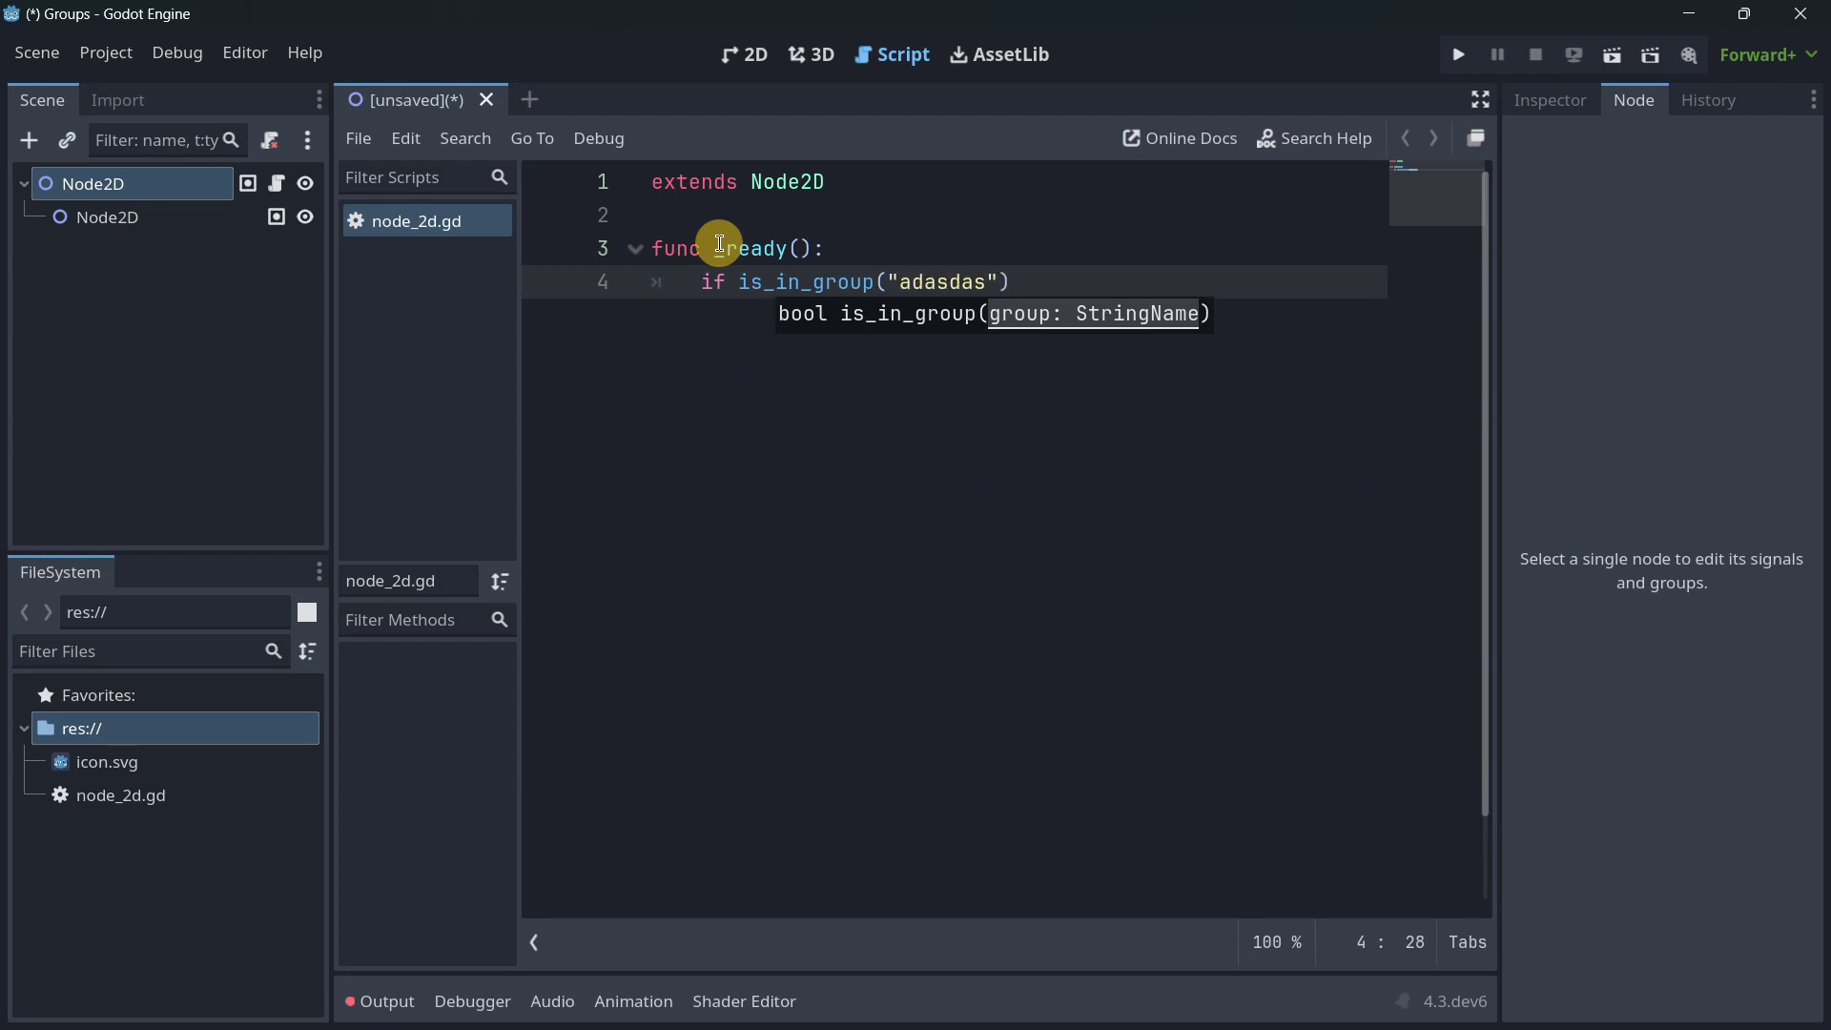
{"action": "key", "text": "BackSpace"}
{"action": "key", "text": "BackSpace"}
{"action": "key", "text": "BackSpace"}
{"action": "key", "text": "BackSpace"}
{"action": "key", "text": "BackSpace"}
{"action": "key", "text": "BackSpace"}
{"action": "type", "text": "Node2D"}
{"action": "key", "text": "End"}
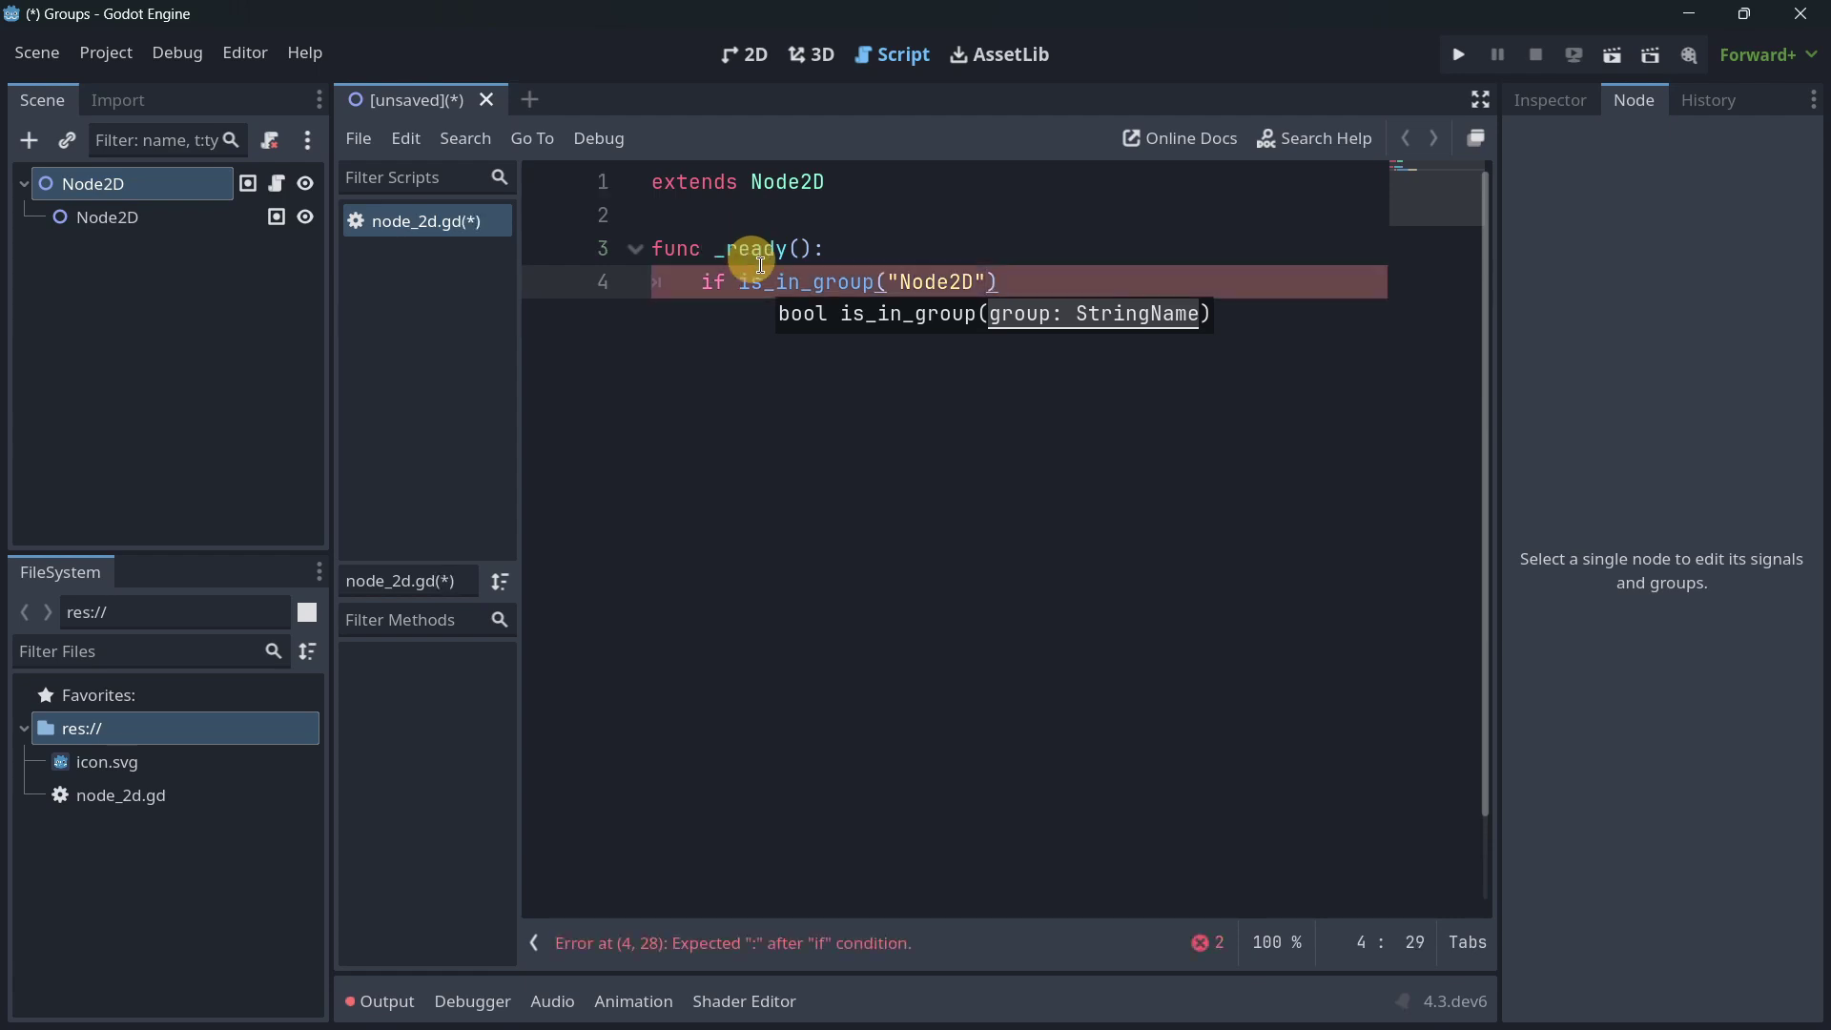
{"action": "left_click_drag", "start_coordinate": [1011, 279], "coordinate": [601, 248]}
{"action": "key", "text": "BackSpace"}
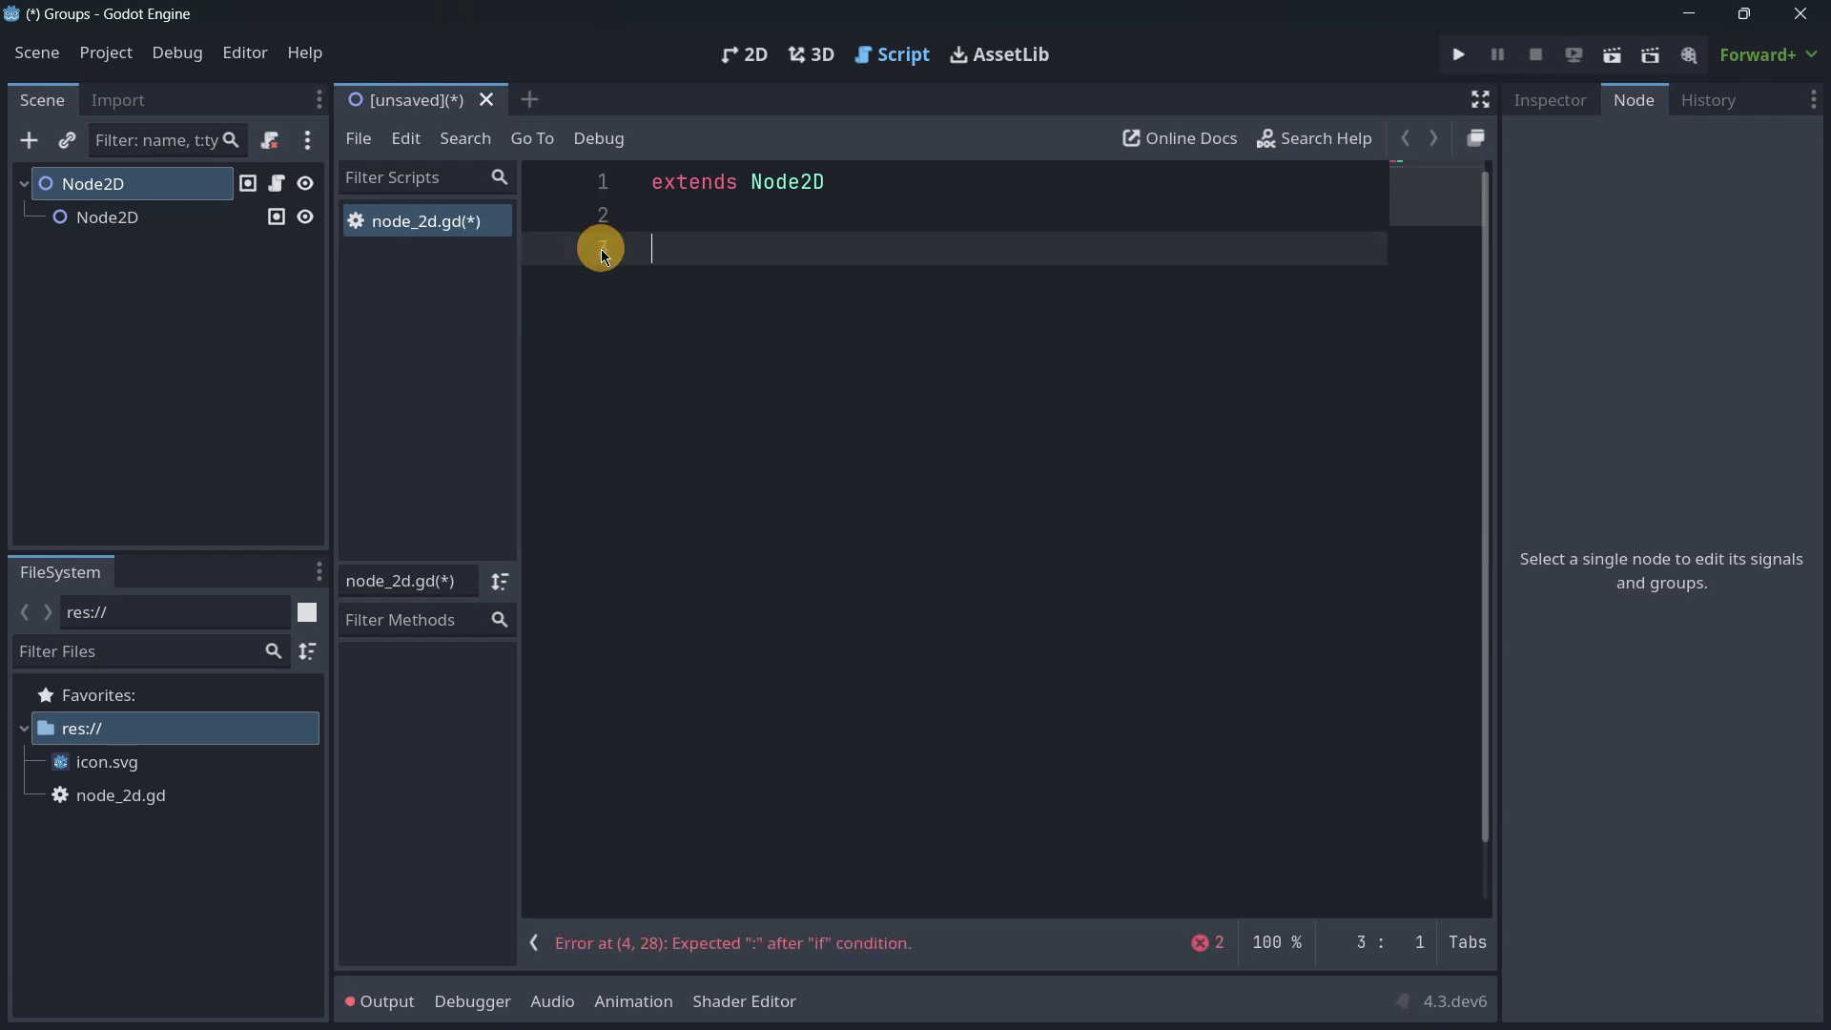
{"action": "key", "text": "BackSpace"}
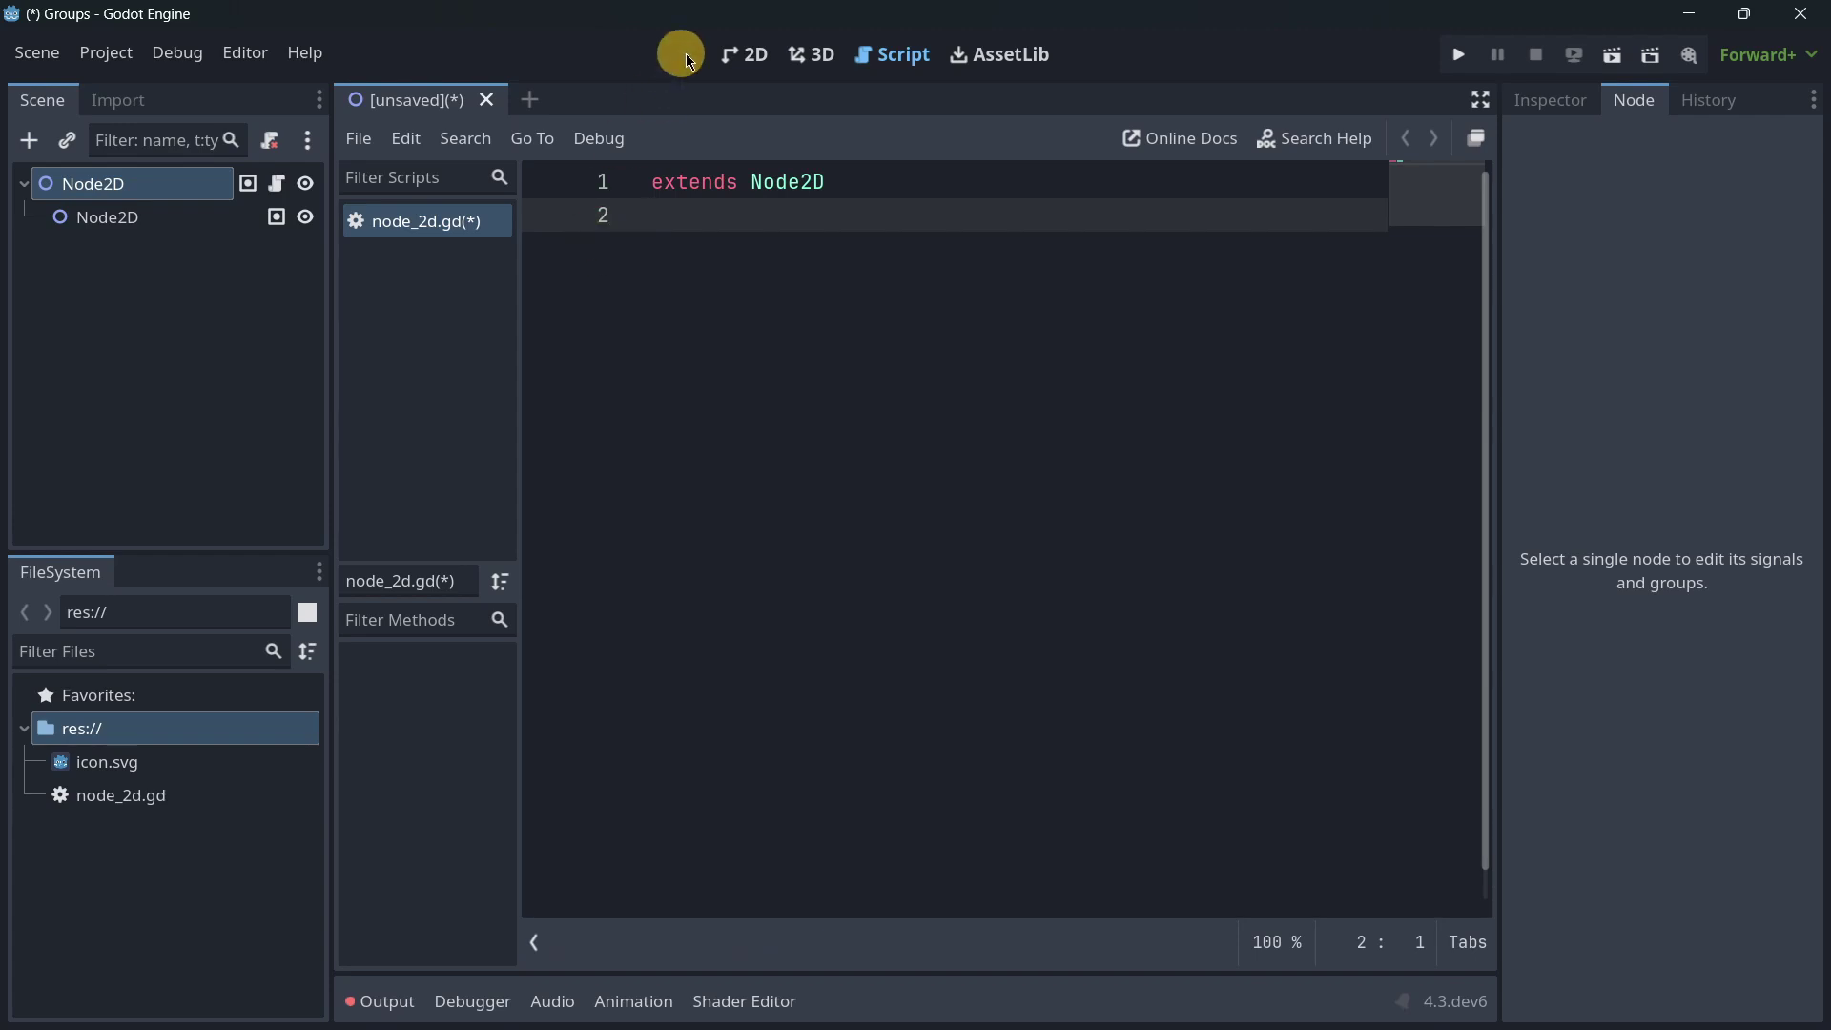
Step: Select the child Node2D in the 2D view, then scroll through pull request #60965
{"action": "left_click", "coordinate": [736, 54]}
{"action": "left_click", "coordinate": [138, 217]}
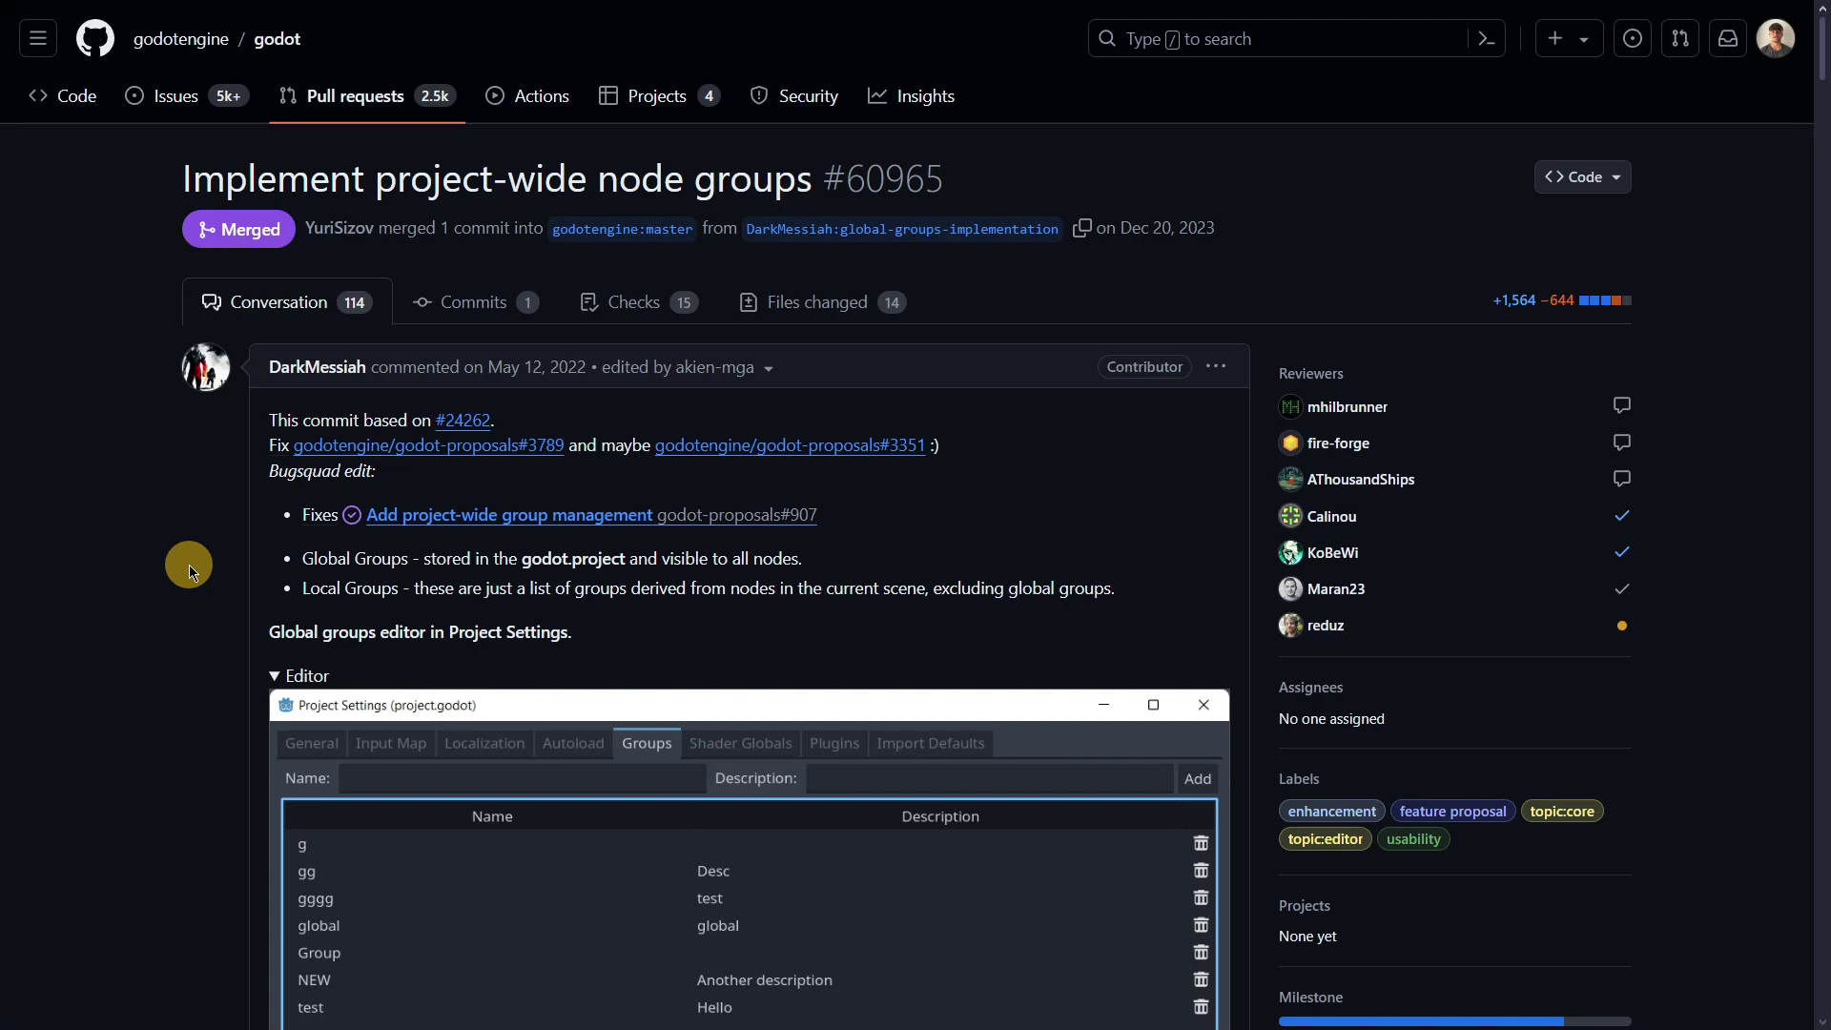
{"action": "scroll", "coordinate": [189, 565], "scroll_direction": "down", "scroll_amount": 1}
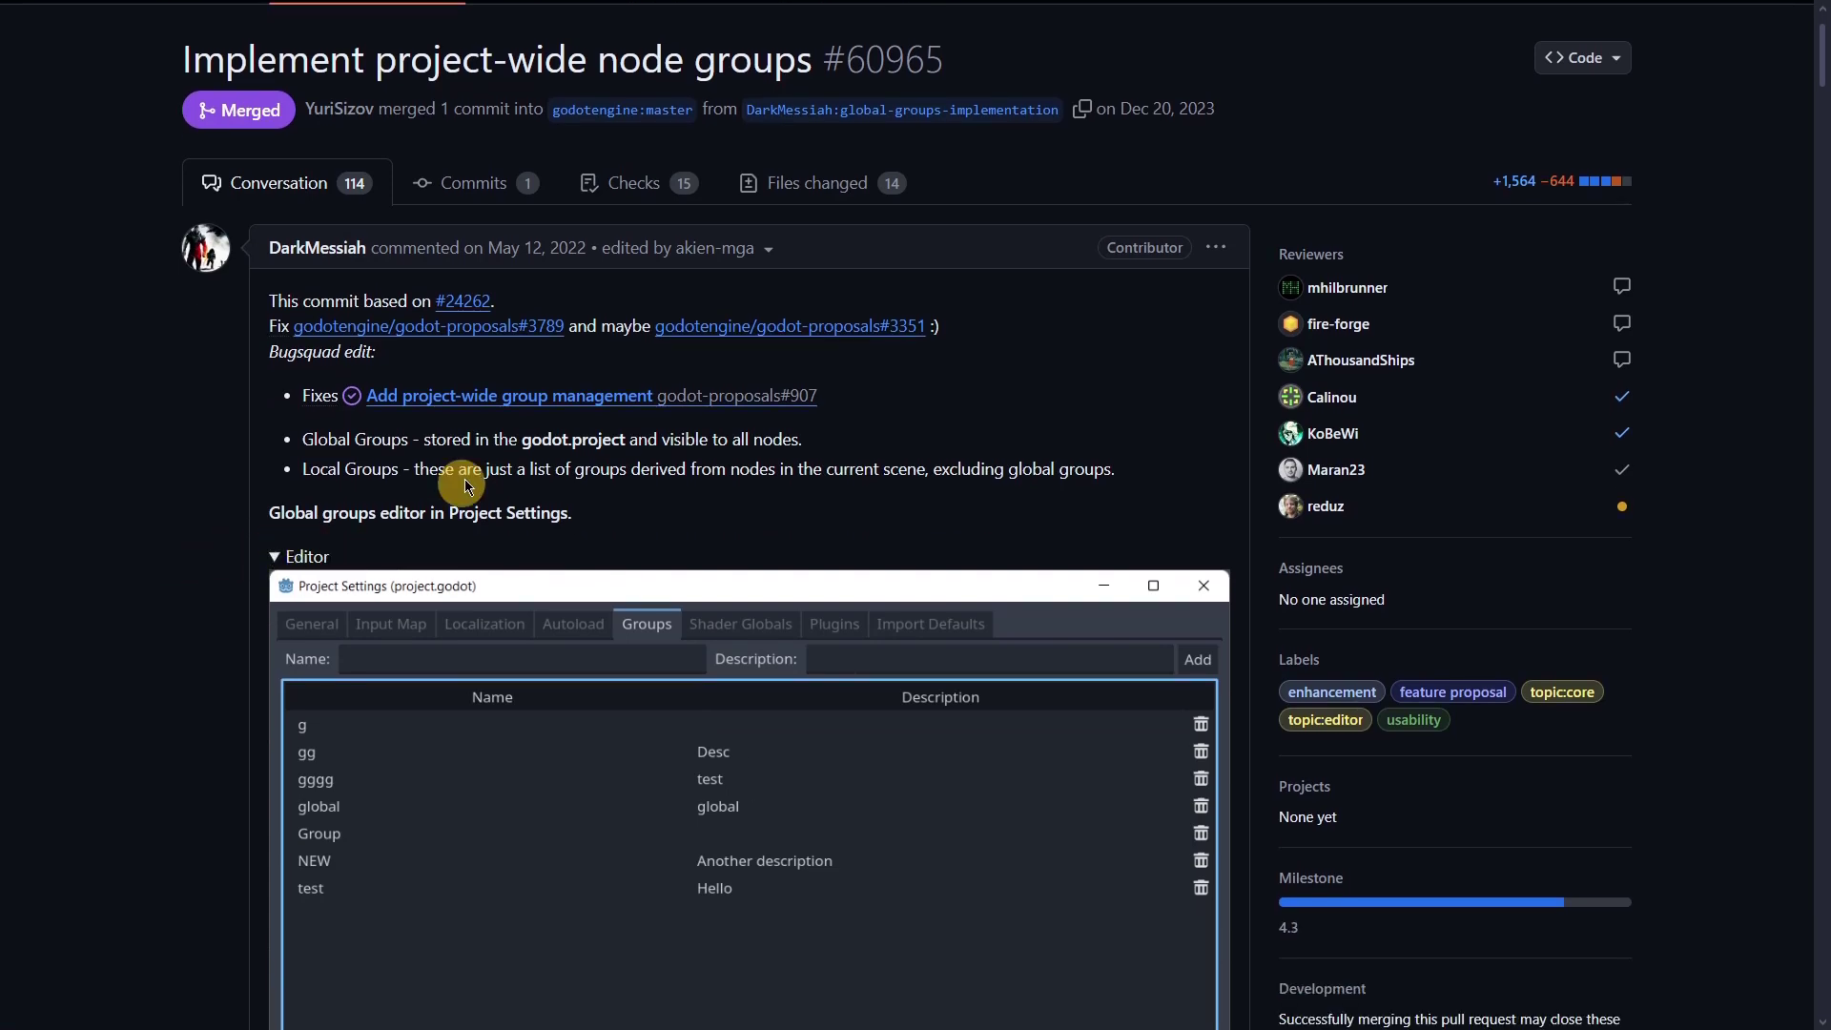
{"action": "scroll", "coordinate": [900, 465], "scroll_direction": "down", "scroll_amount": 1}
{"action": "scroll", "coordinate": [900, 466], "scroll_direction": "down", "scroll_amount": 5}
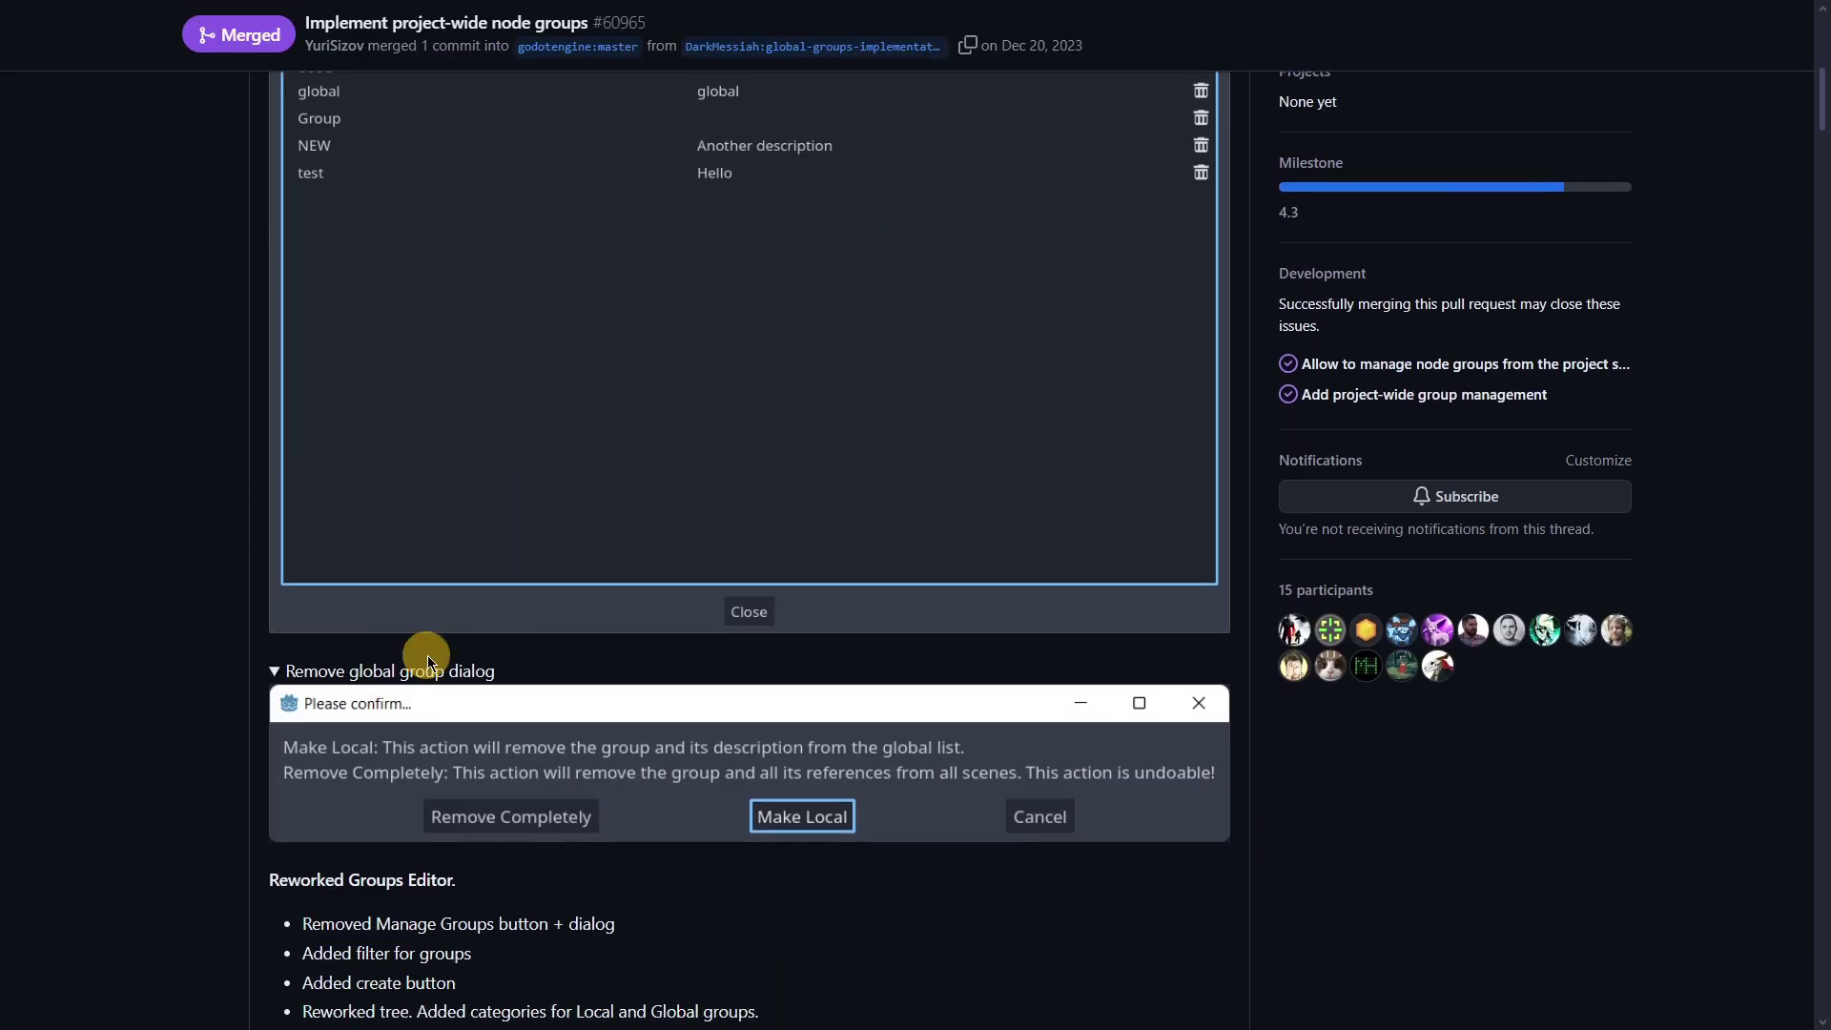
{"action": "scroll", "coordinate": [428, 655], "scroll_direction": "down", "scroll_amount": 10}
{"action": "scroll", "coordinate": [428, 657], "scroll_direction": "up", "scroll_amount": 15}
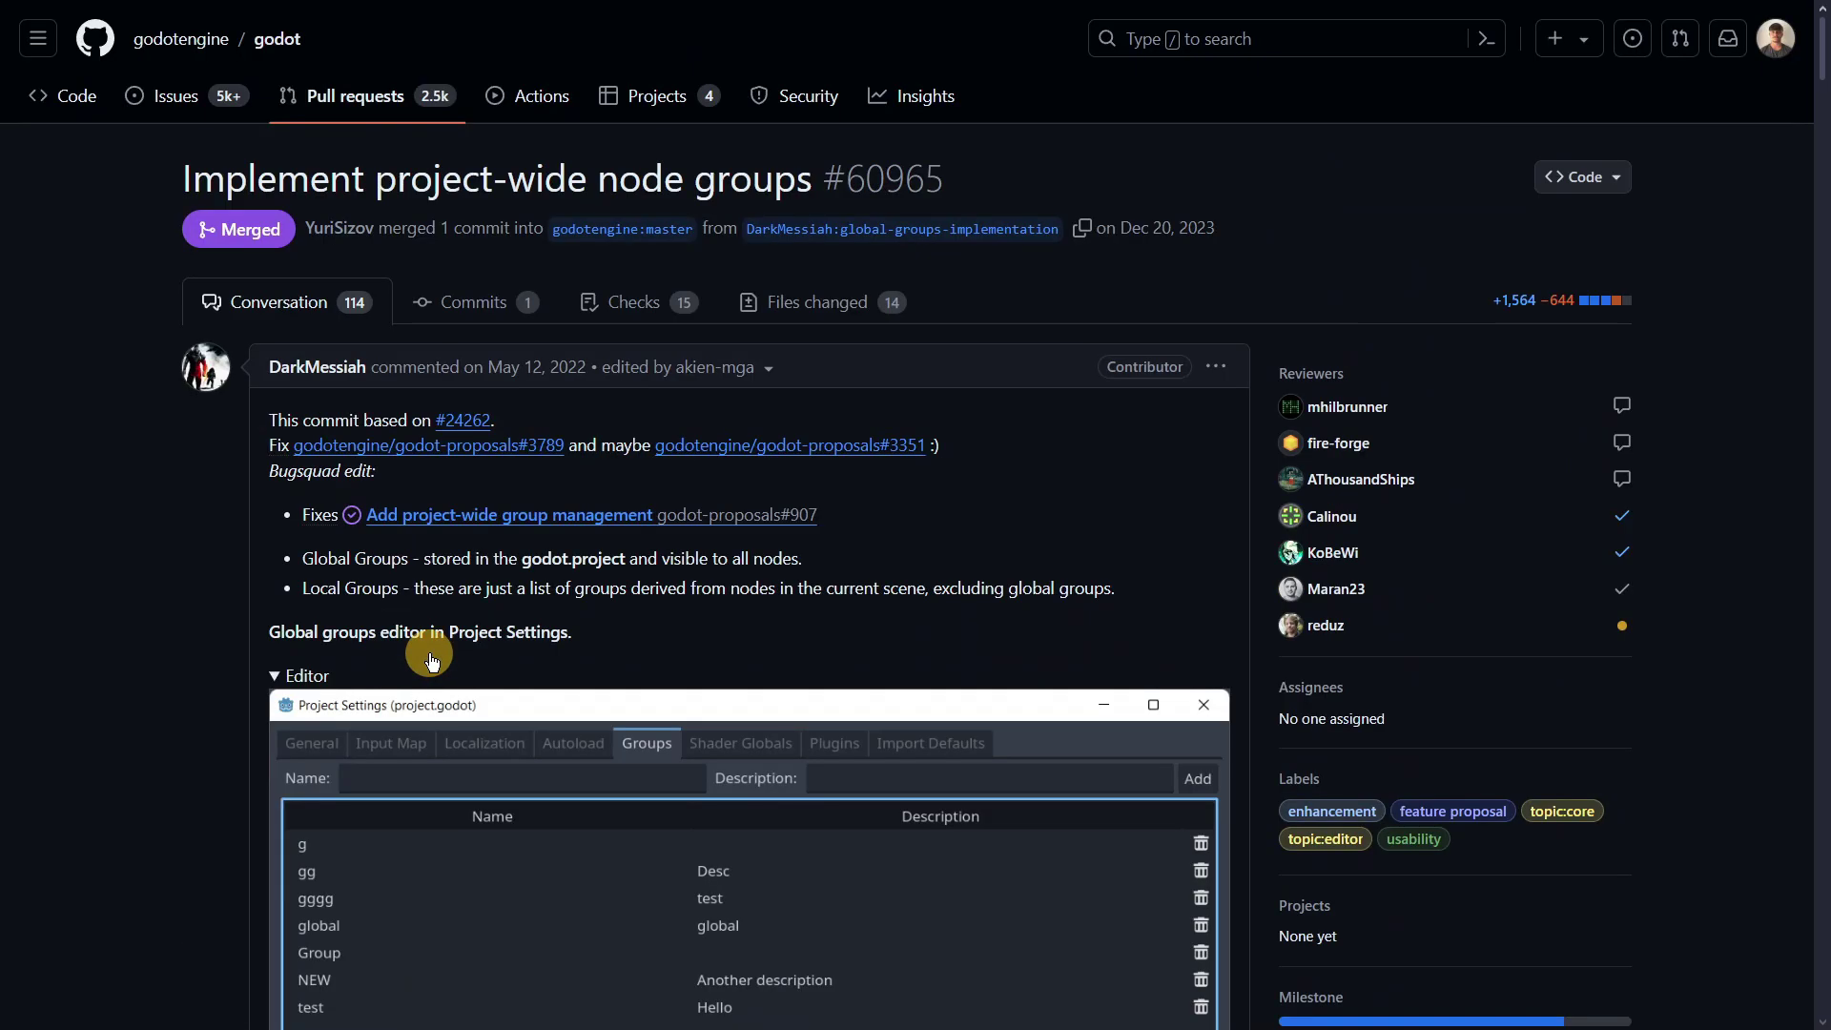
Step: Select the Global and Local Groups description lines, then switch back to Godot
{"action": "left_click_drag", "start_coordinate": [1066, 586], "coordinate": [284, 570]}
{"action": "left_click", "coordinate": [145, 582]}
{"action": "key", "text": "alt+Tab"}
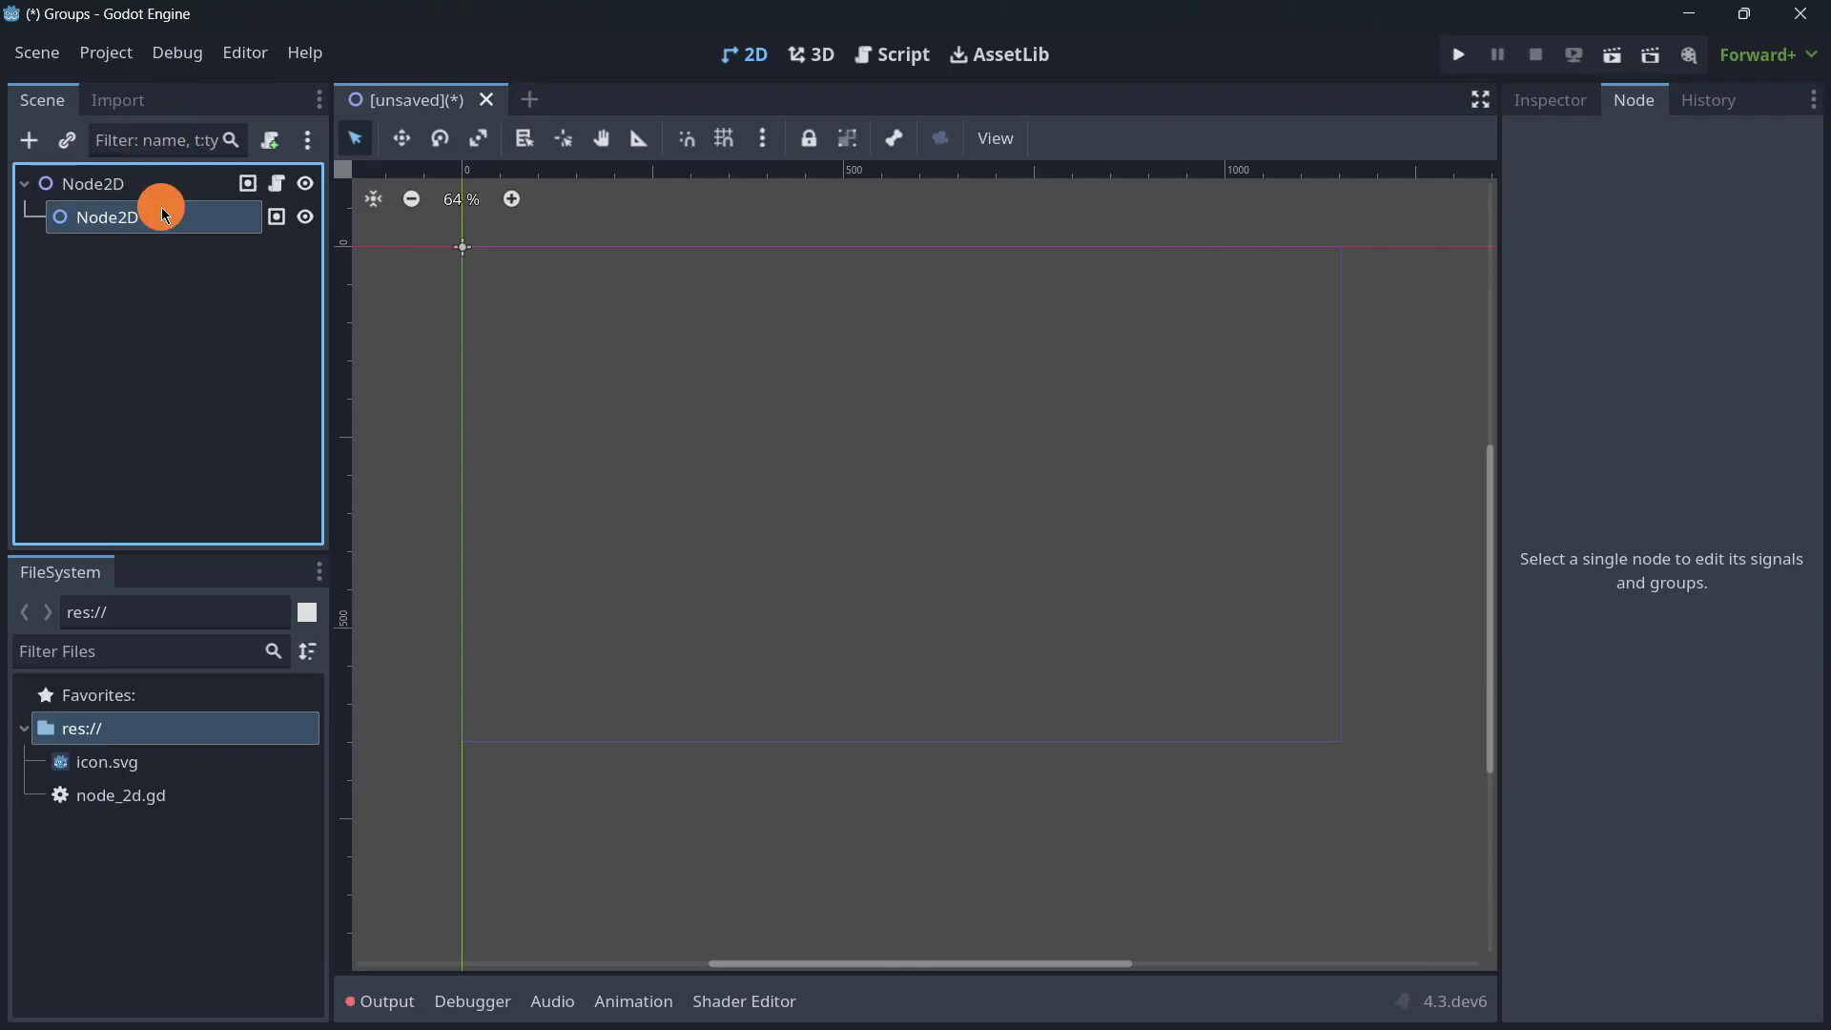
Step: Check the child Node2D's groups and save the scene as node_2d.tscn in res://
{"action": "left_click", "coordinate": [145, 211]}
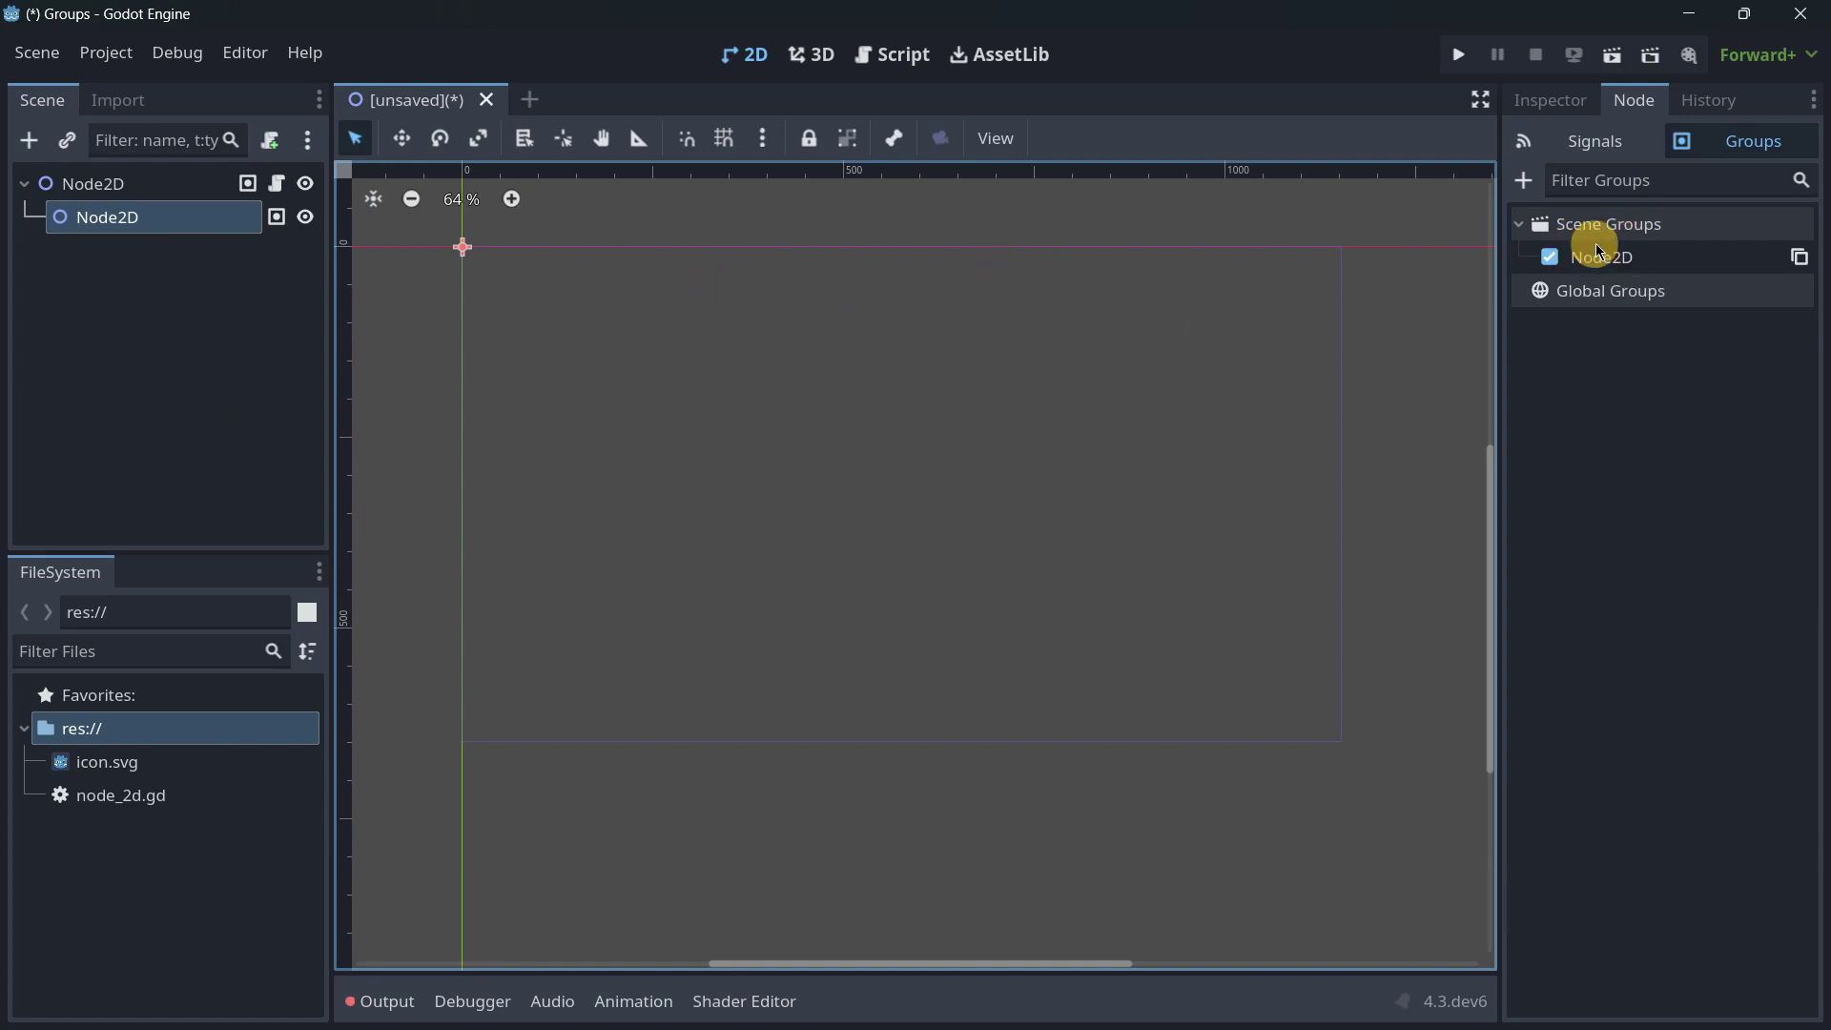
{"action": "key", "text": "ctrl+s"}
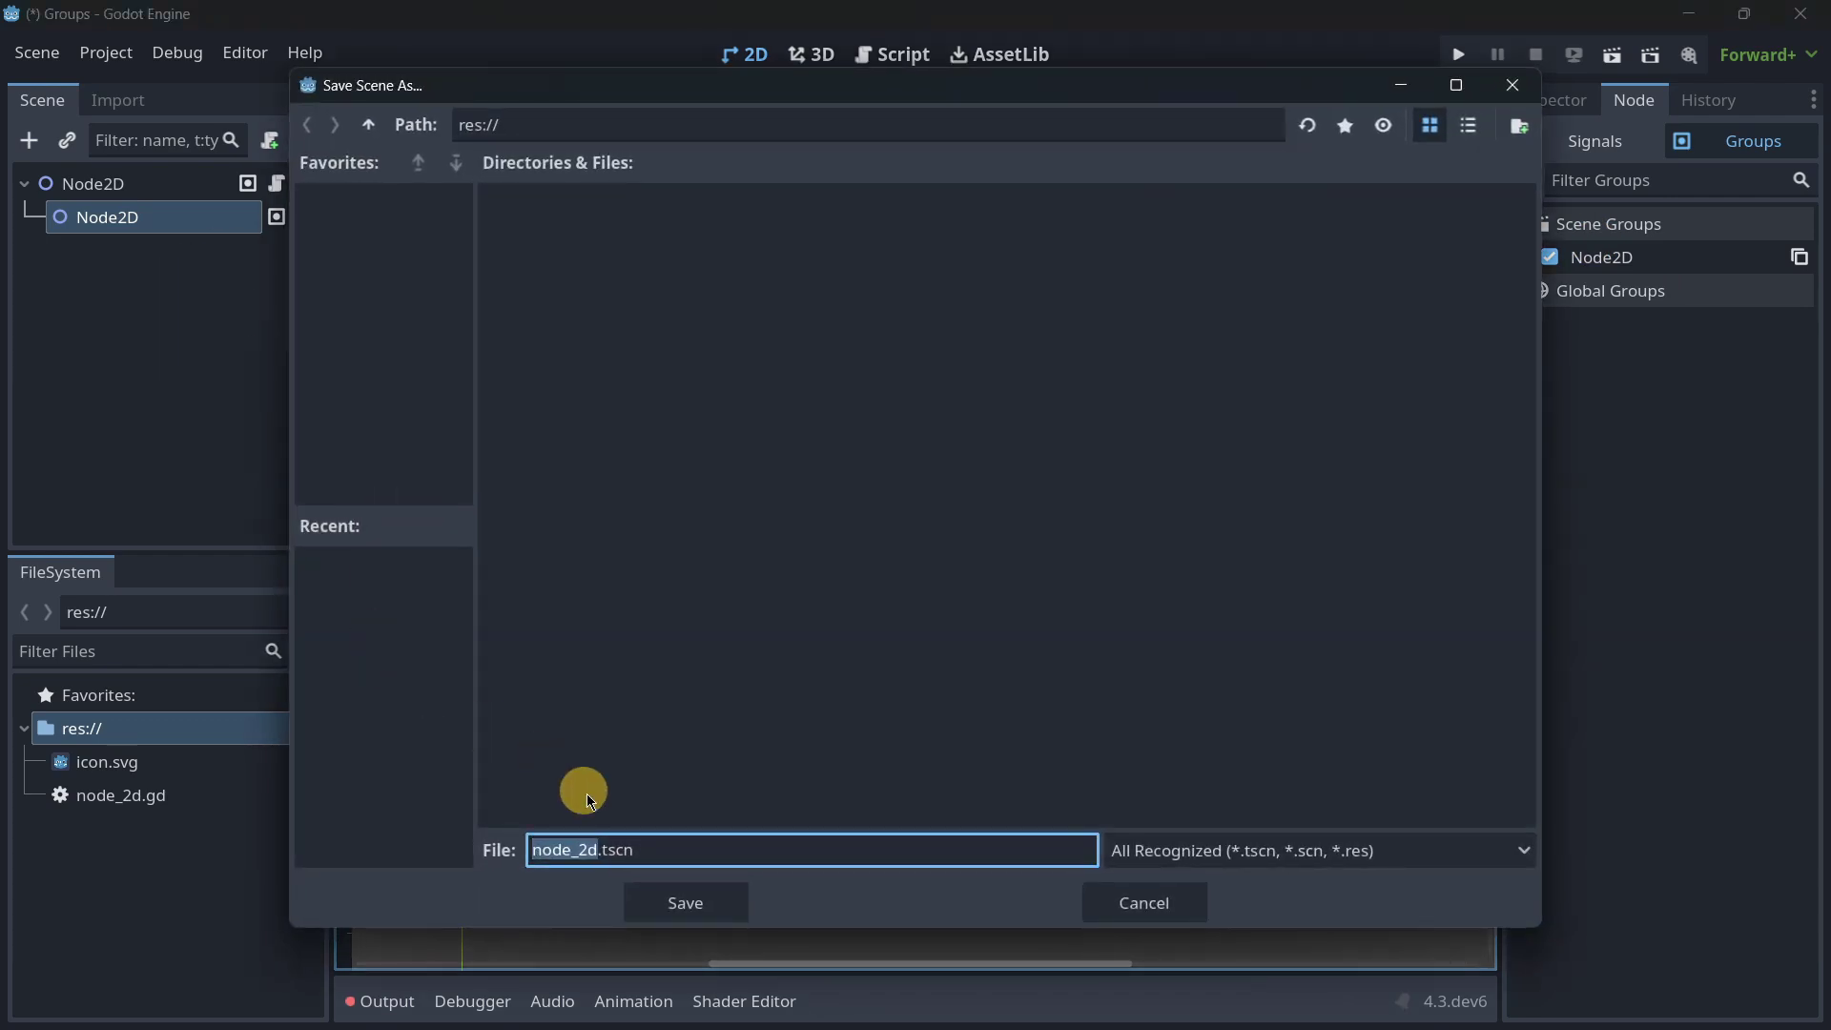
{"action": "left_click", "coordinate": [668, 889]}
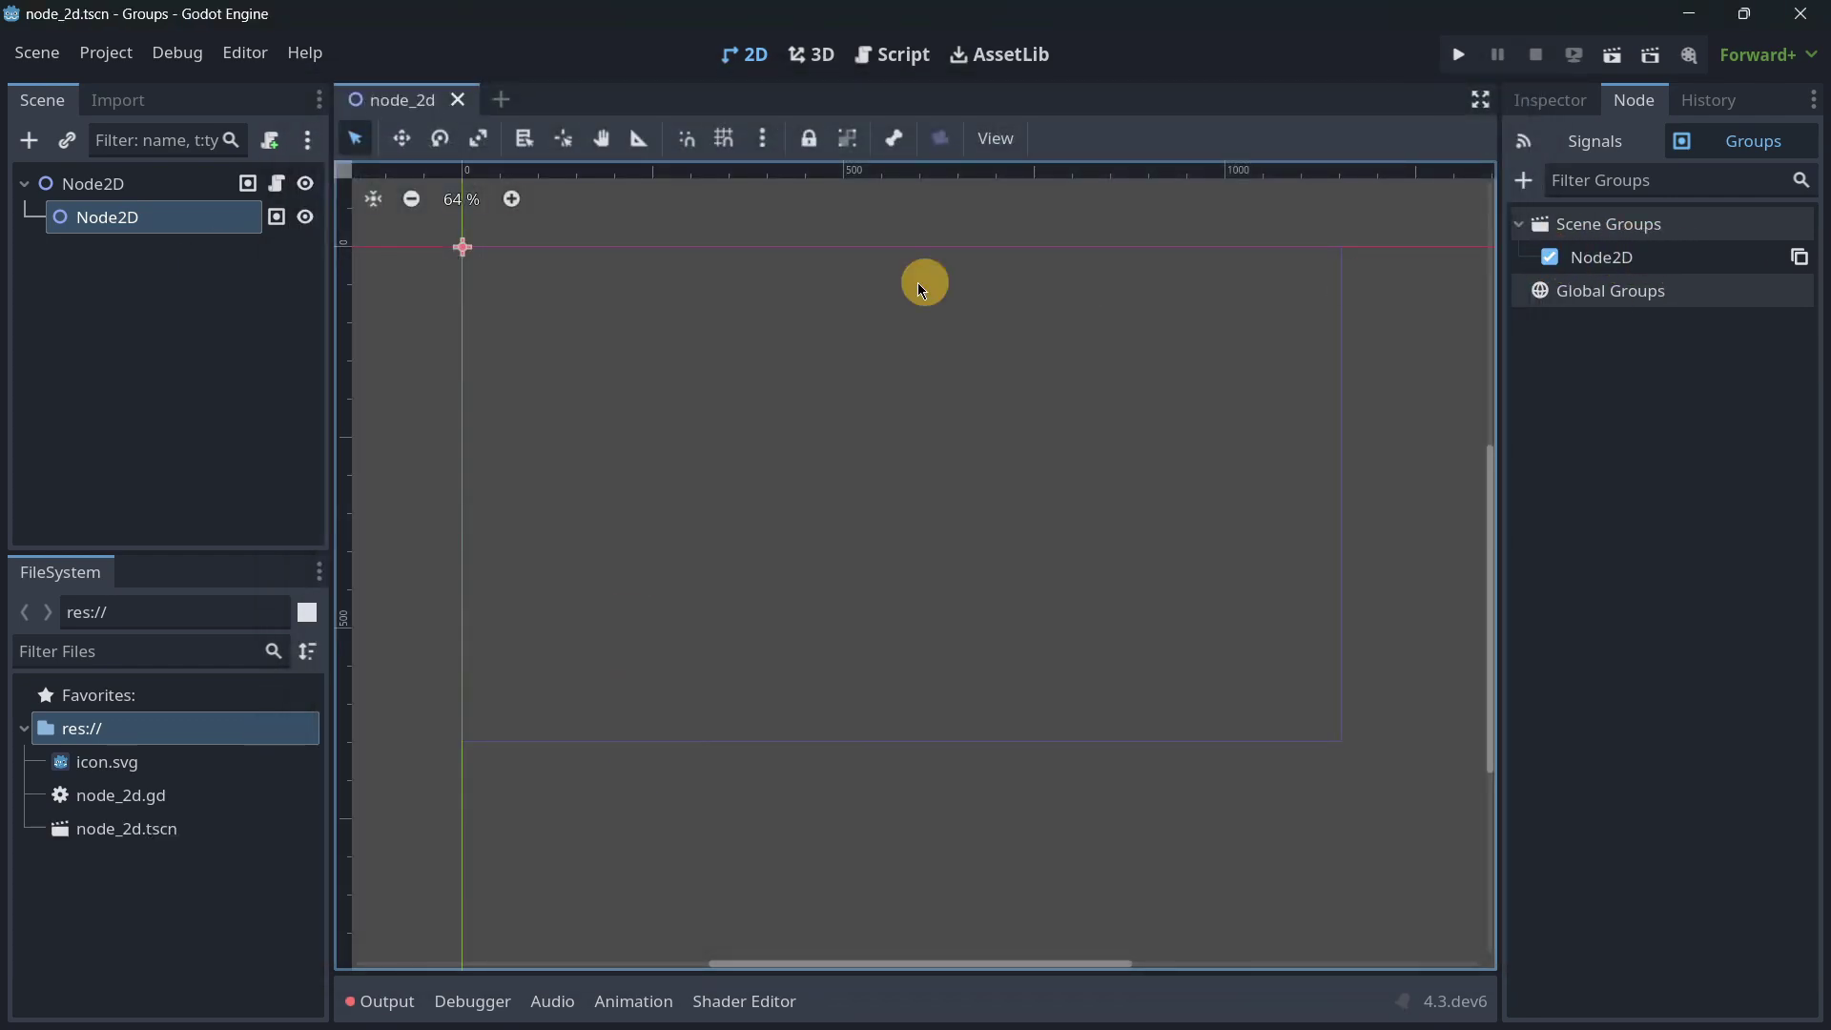
Step: Add a new scene with a Node3D root, save it as node_3d.tscn, and compare both scene tabs
{"action": "left_click", "coordinate": [509, 99]}
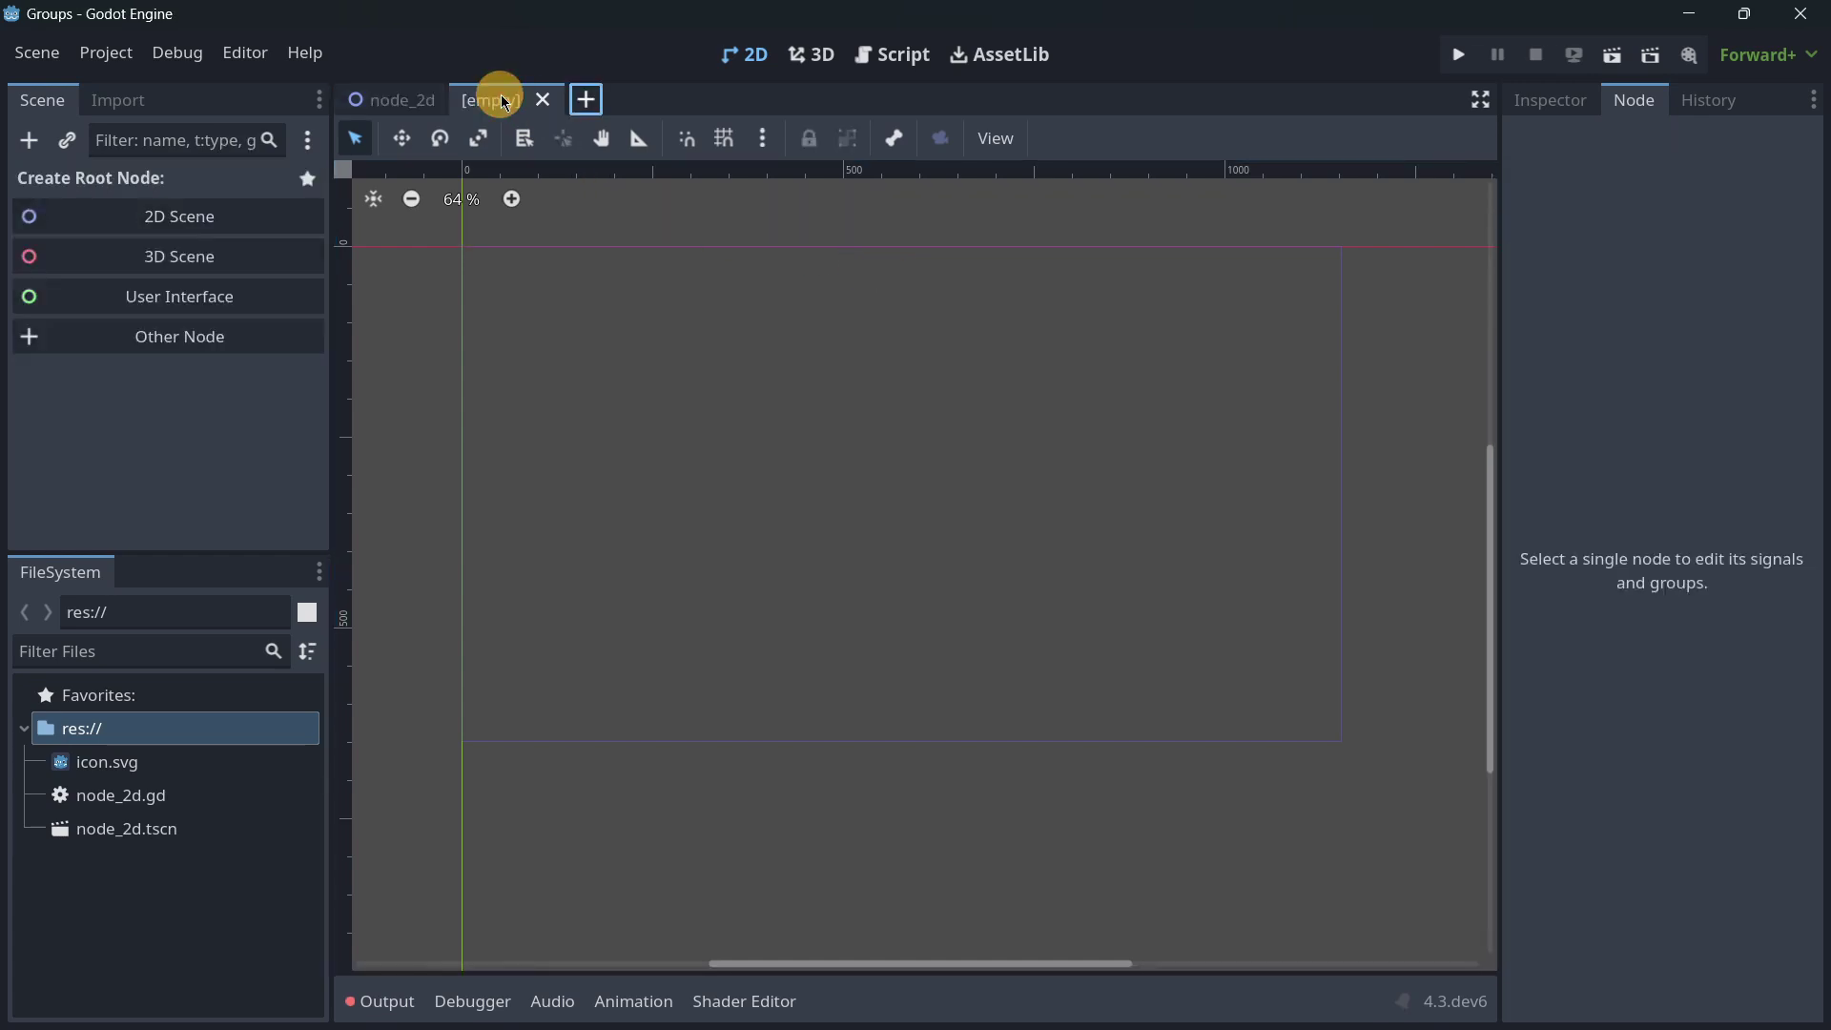
{"action": "left_click", "coordinate": [232, 255]}
{"action": "key", "text": "ctrl+s"}
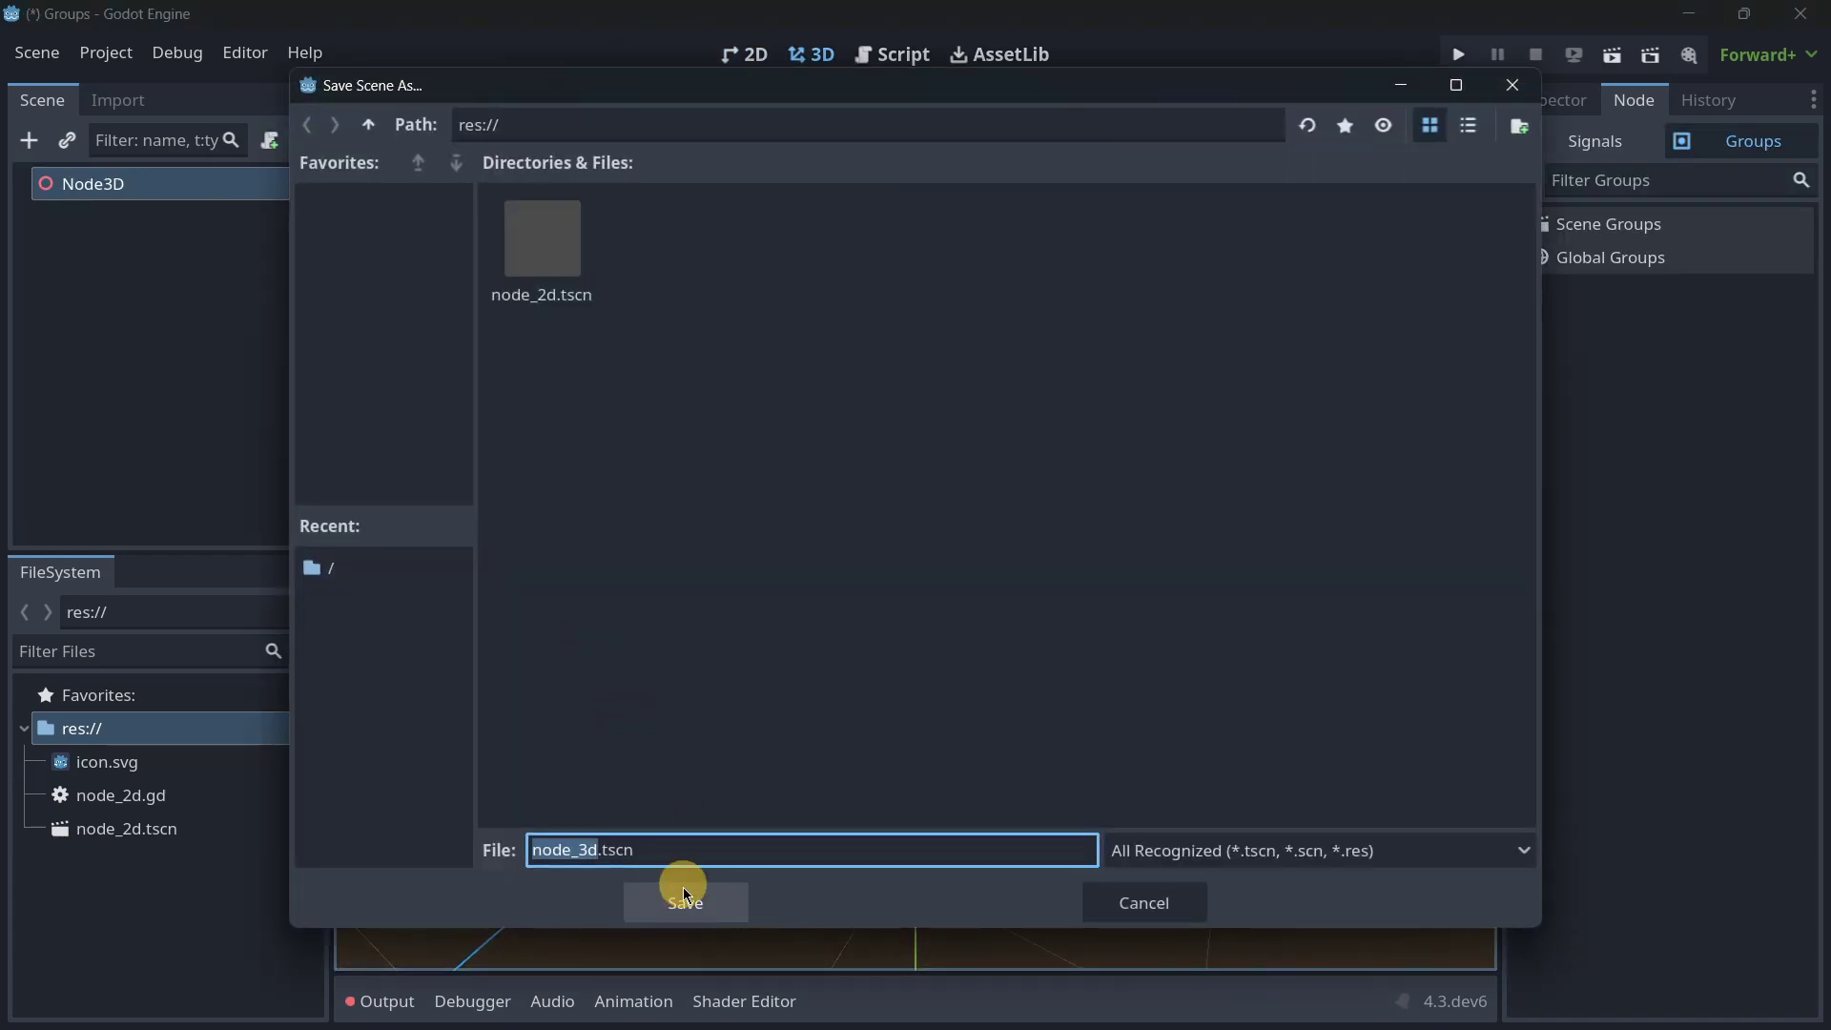
{"action": "double_click", "coordinate": [558, 852]}
{"action": "left_click", "coordinate": [675, 892]}
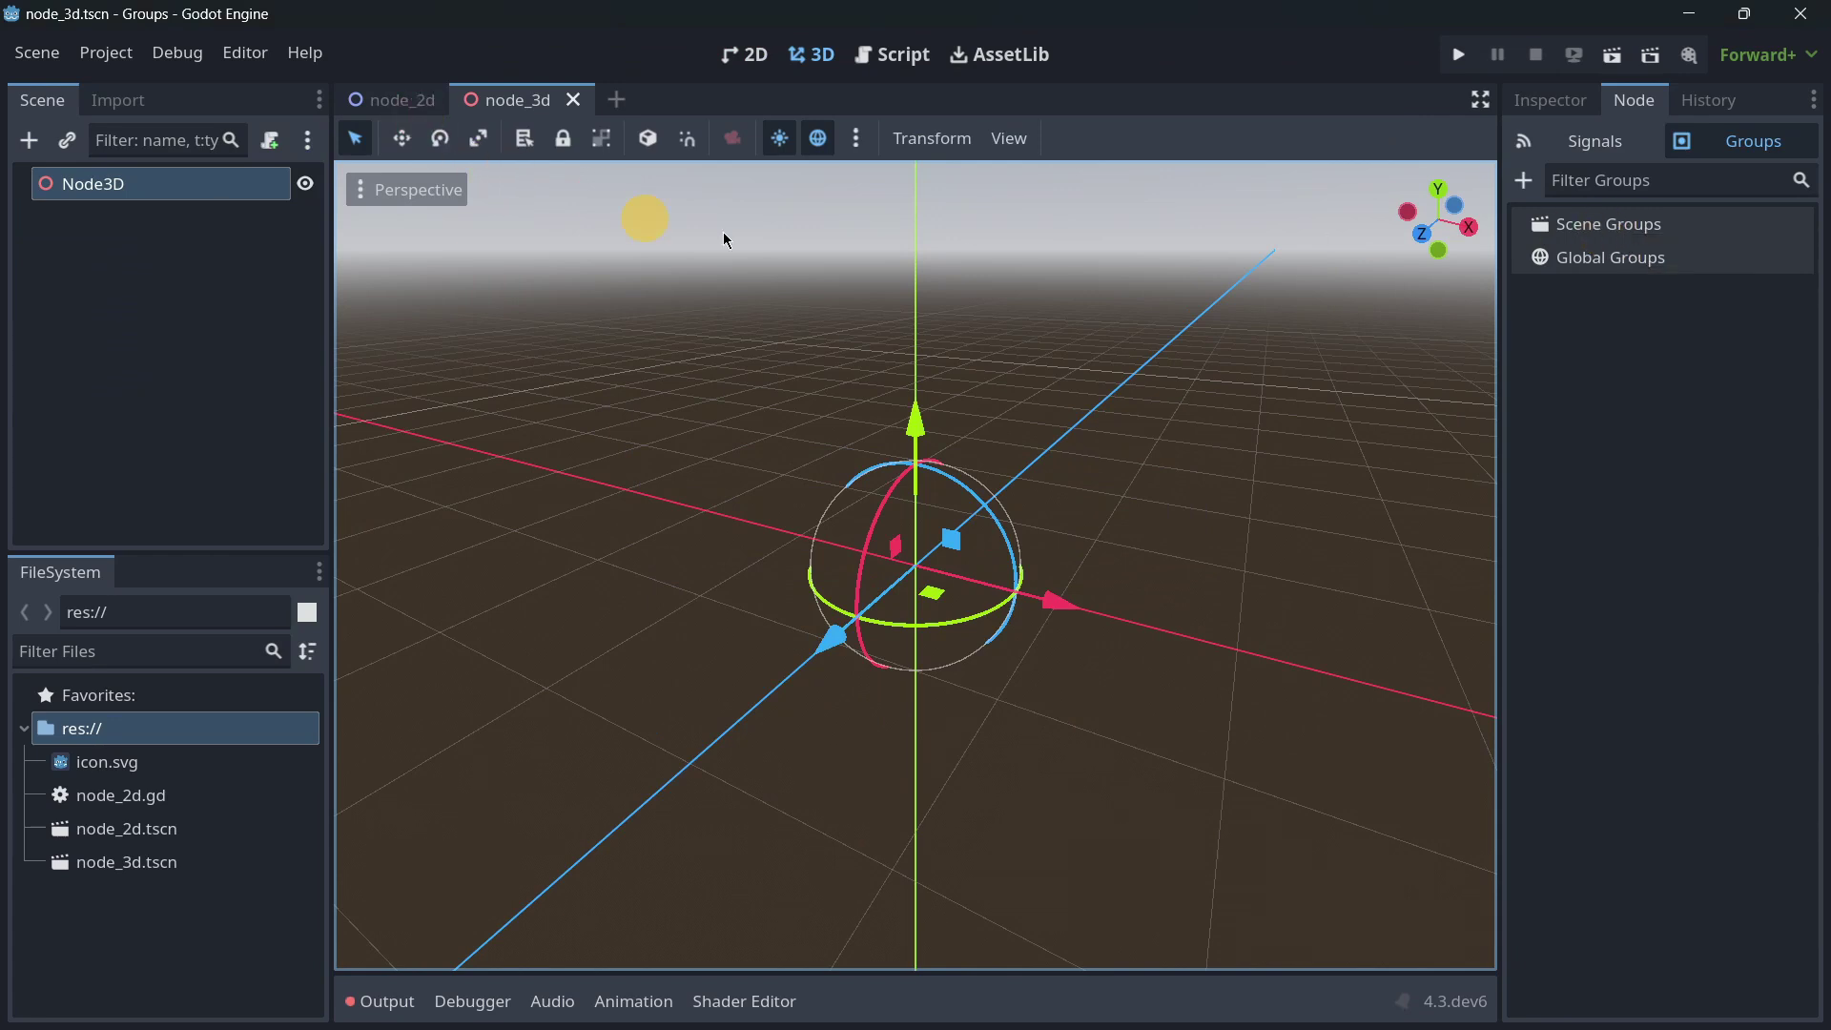
{"action": "left_click", "coordinate": [376, 110]}
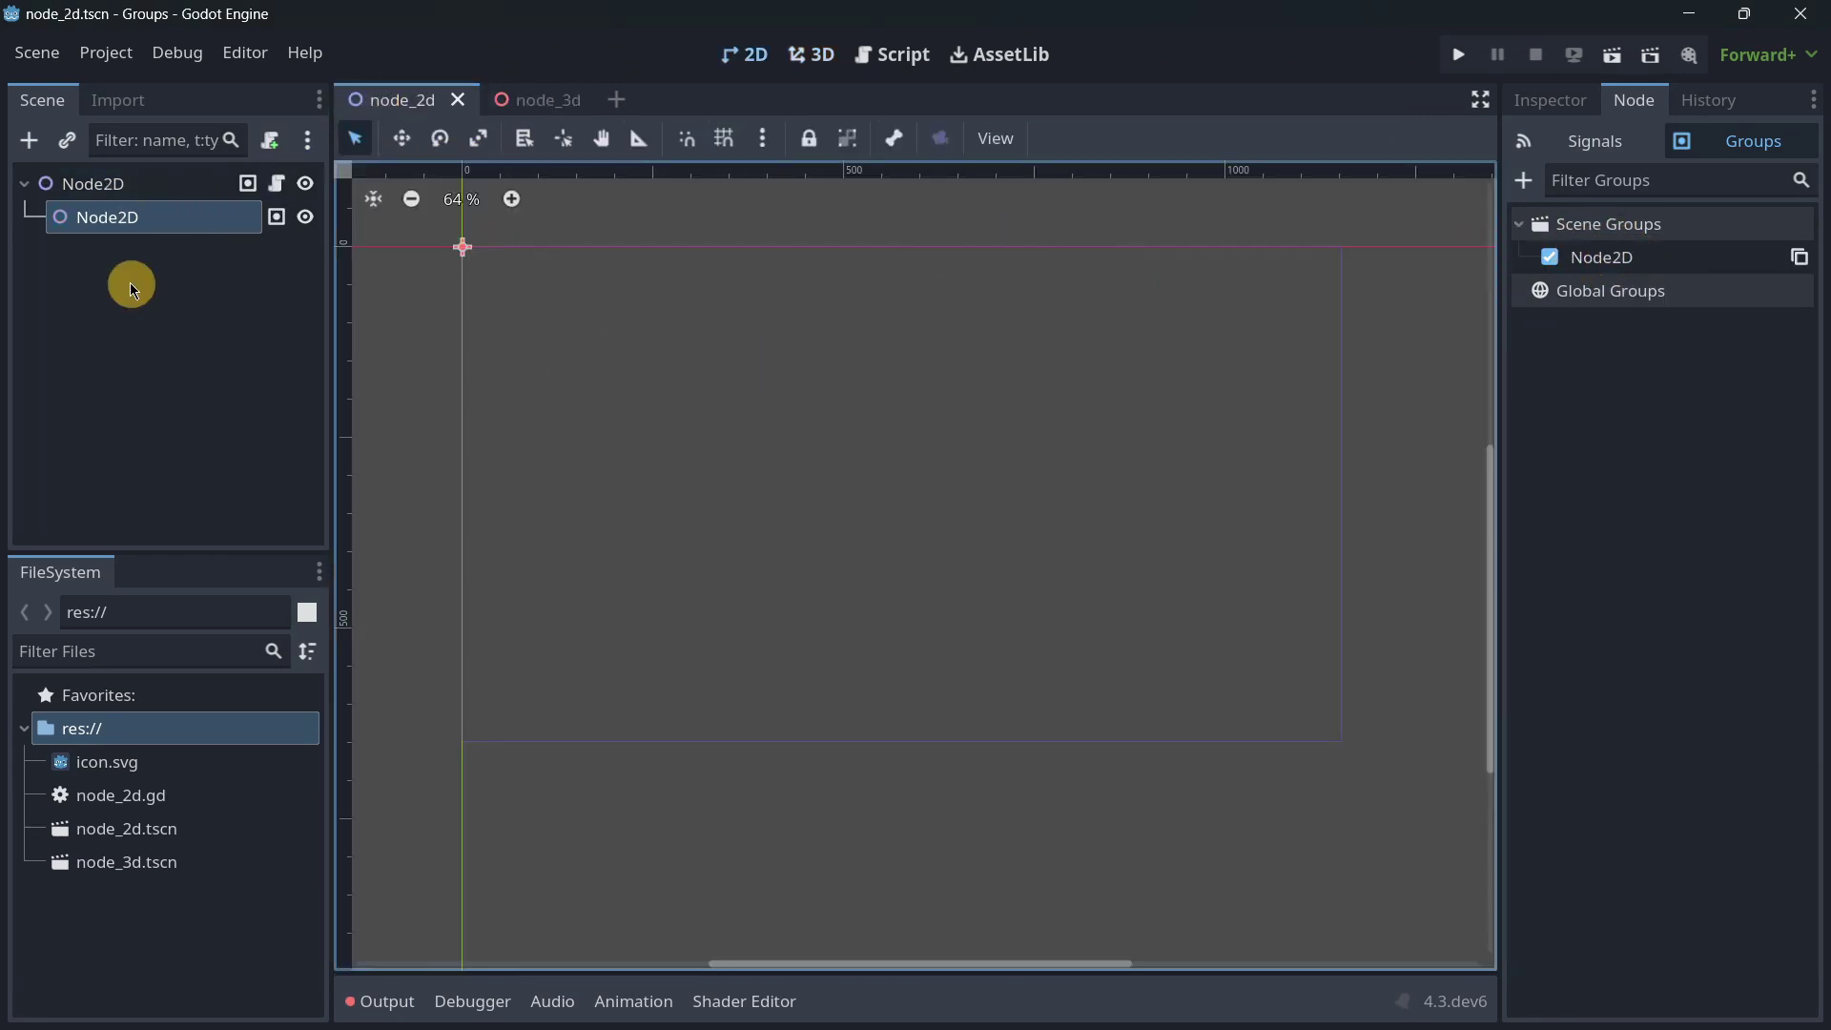
{"action": "left_click", "coordinate": [519, 100]}
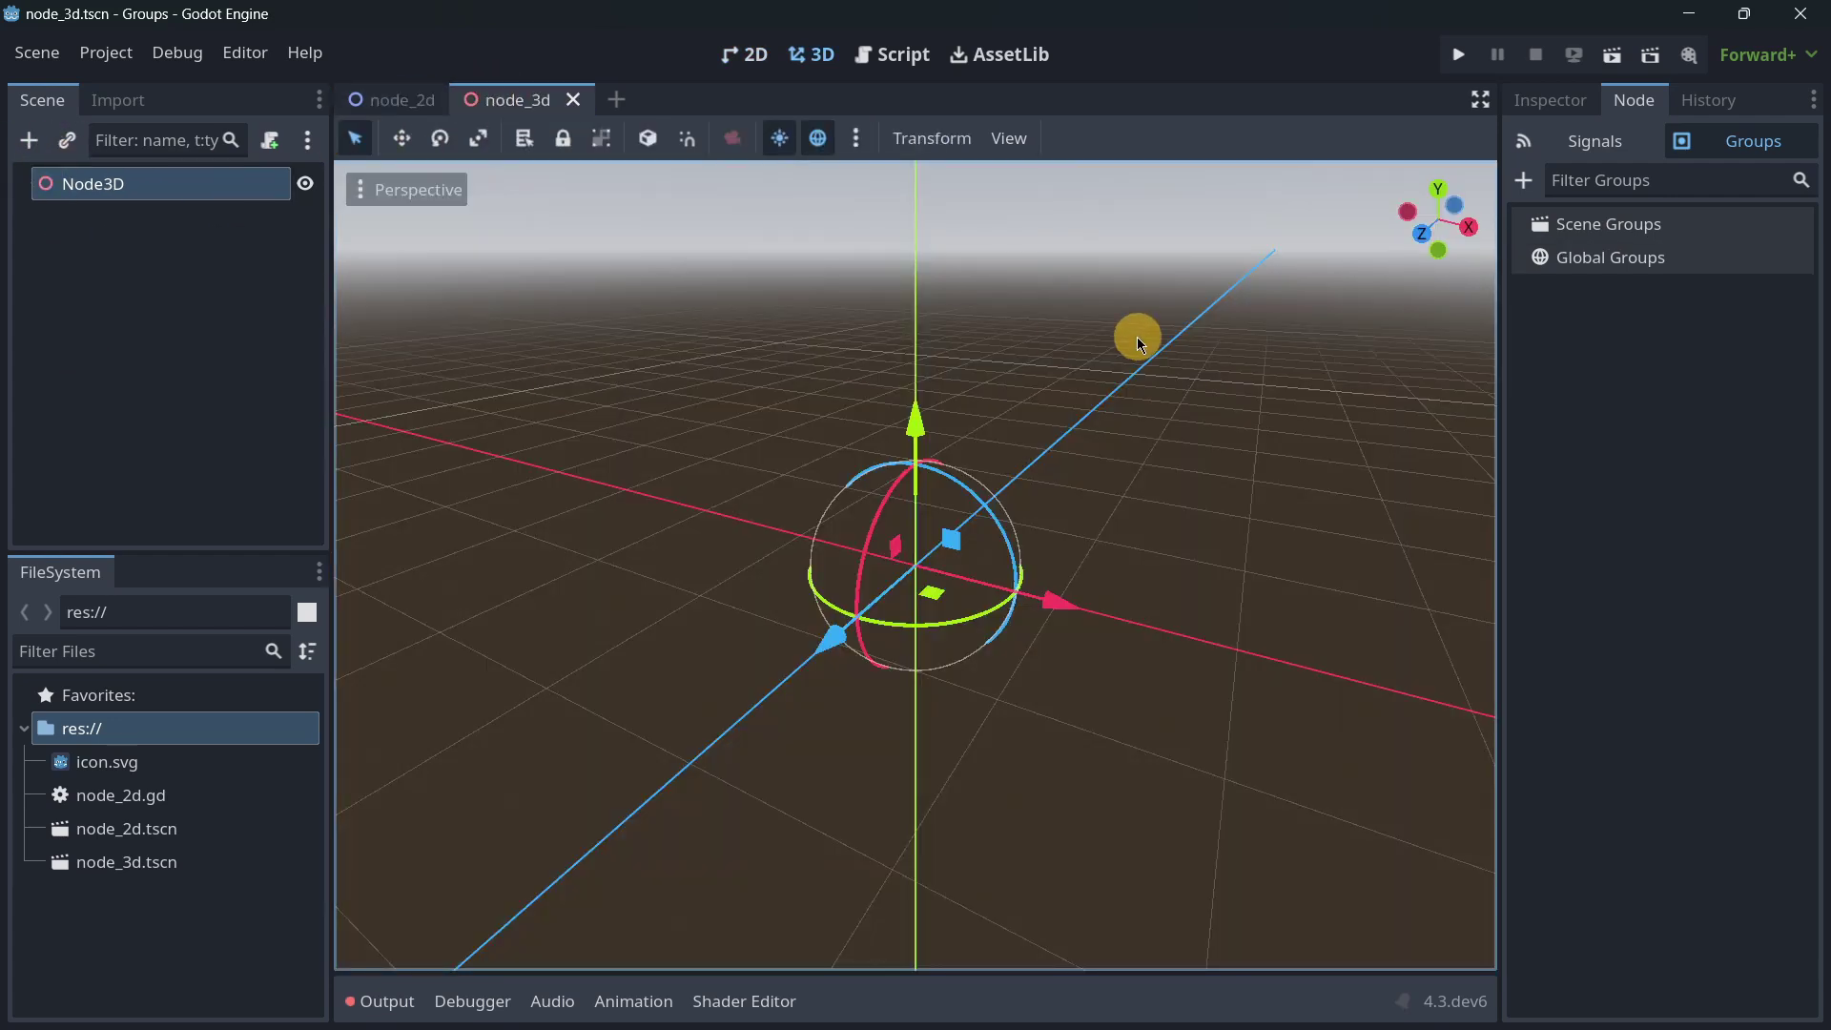
Step: Add a scene group named Node3D to the Node3D root node
{"action": "left_click", "coordinate": [1523, 180]}
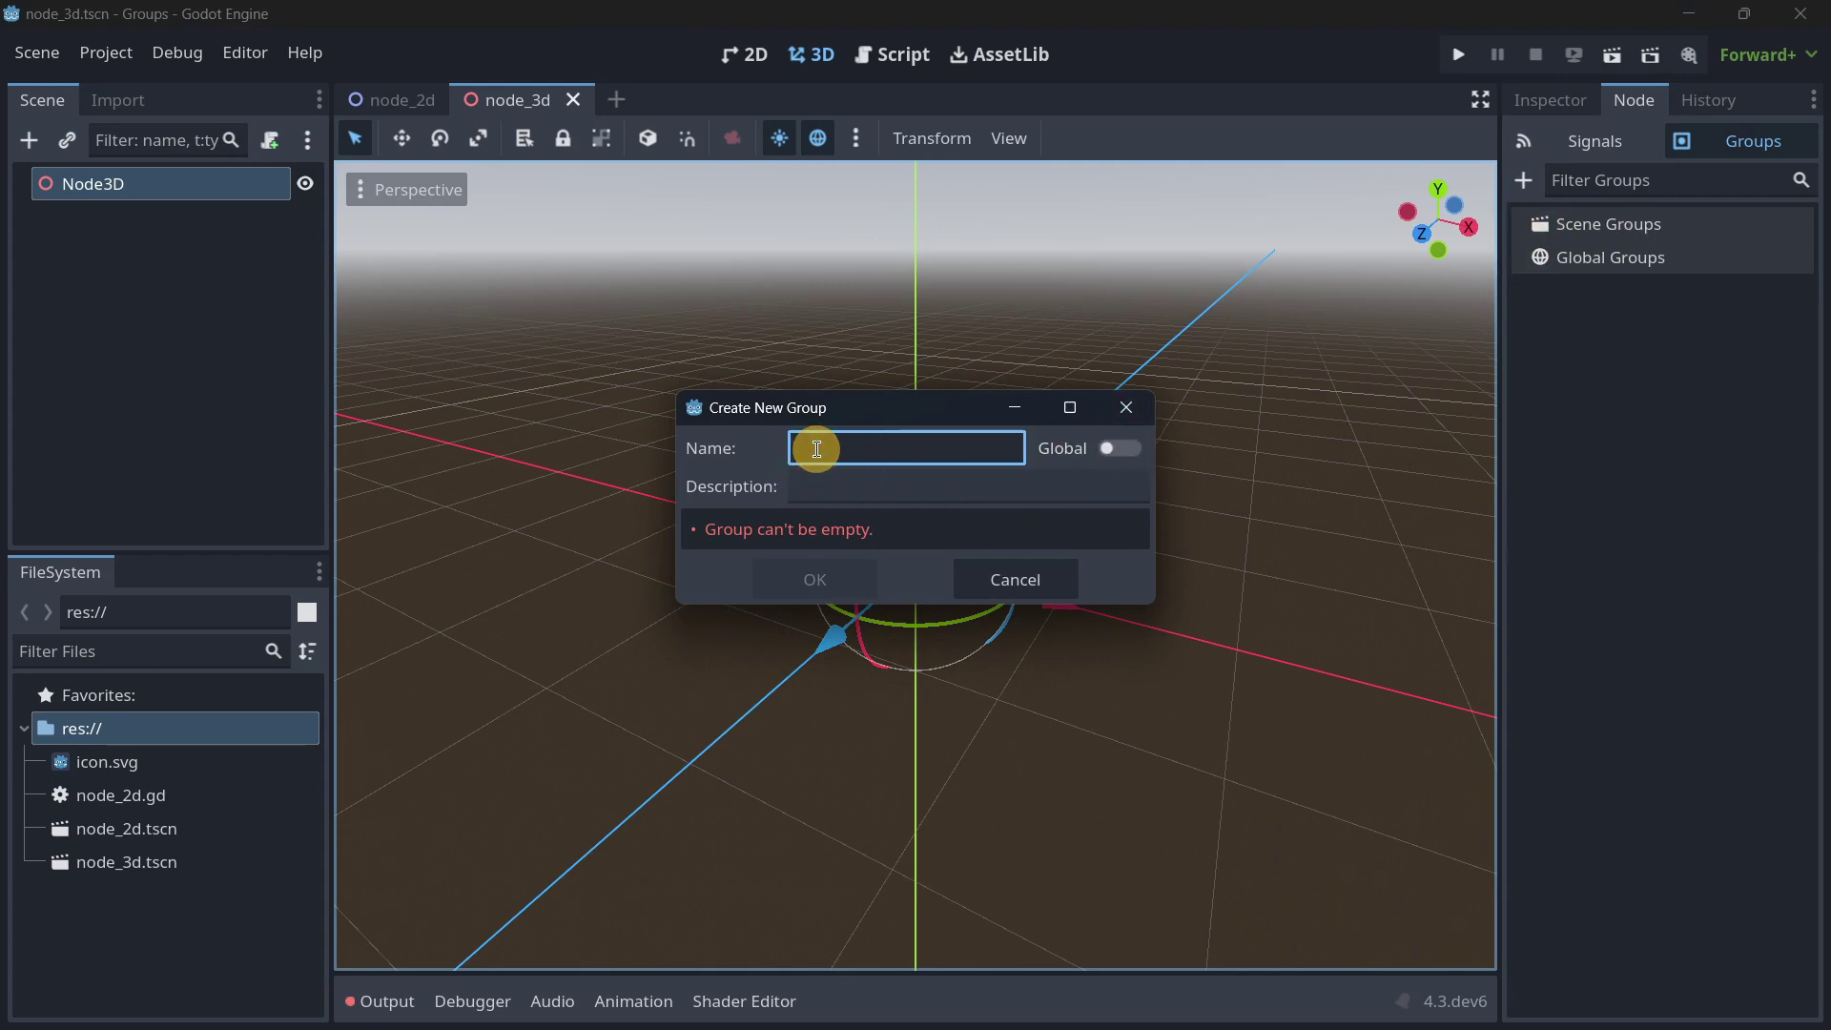
{"action": "type", "text": "N"}
{"action": "key", "text": "BackSpace"}
{"action": "type", "text": "Node3D"}
{"action": "key", "text": "Return"}
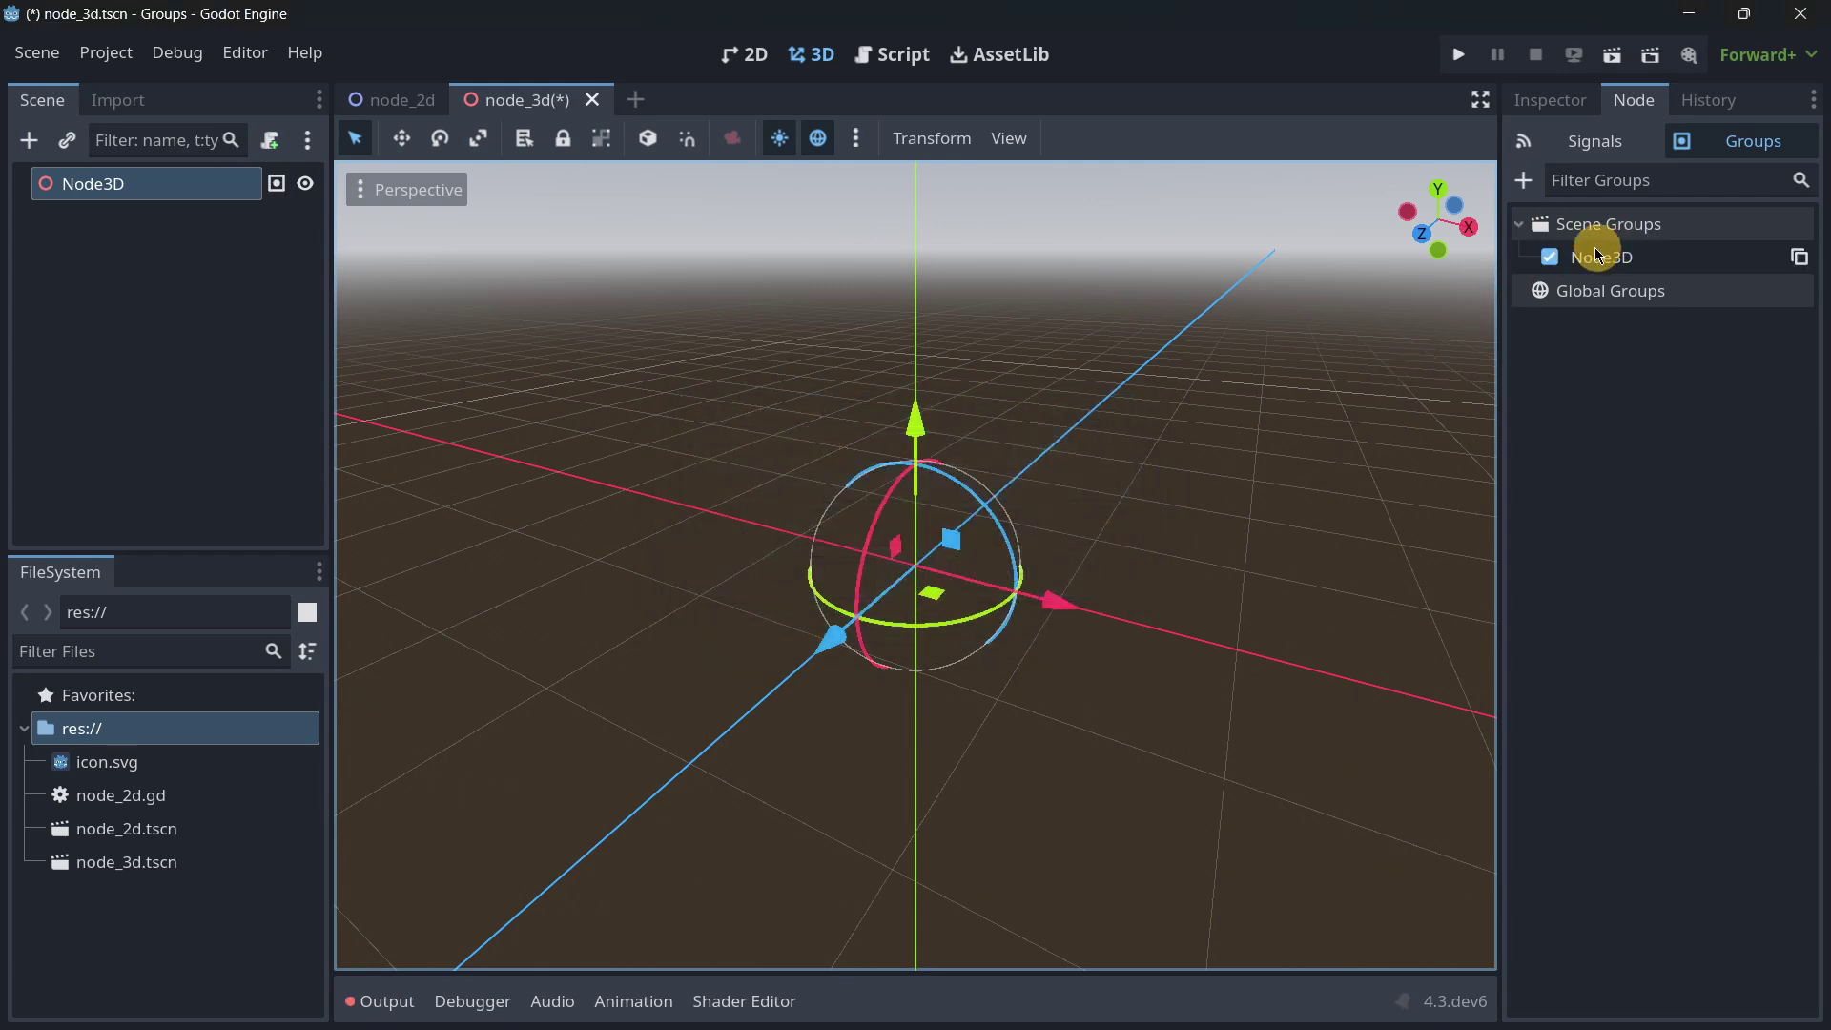
Step: Switch back and forth between the node_2d and node_3d scene tabs
{"action": "left_click", "coordinate": [429, 107]}
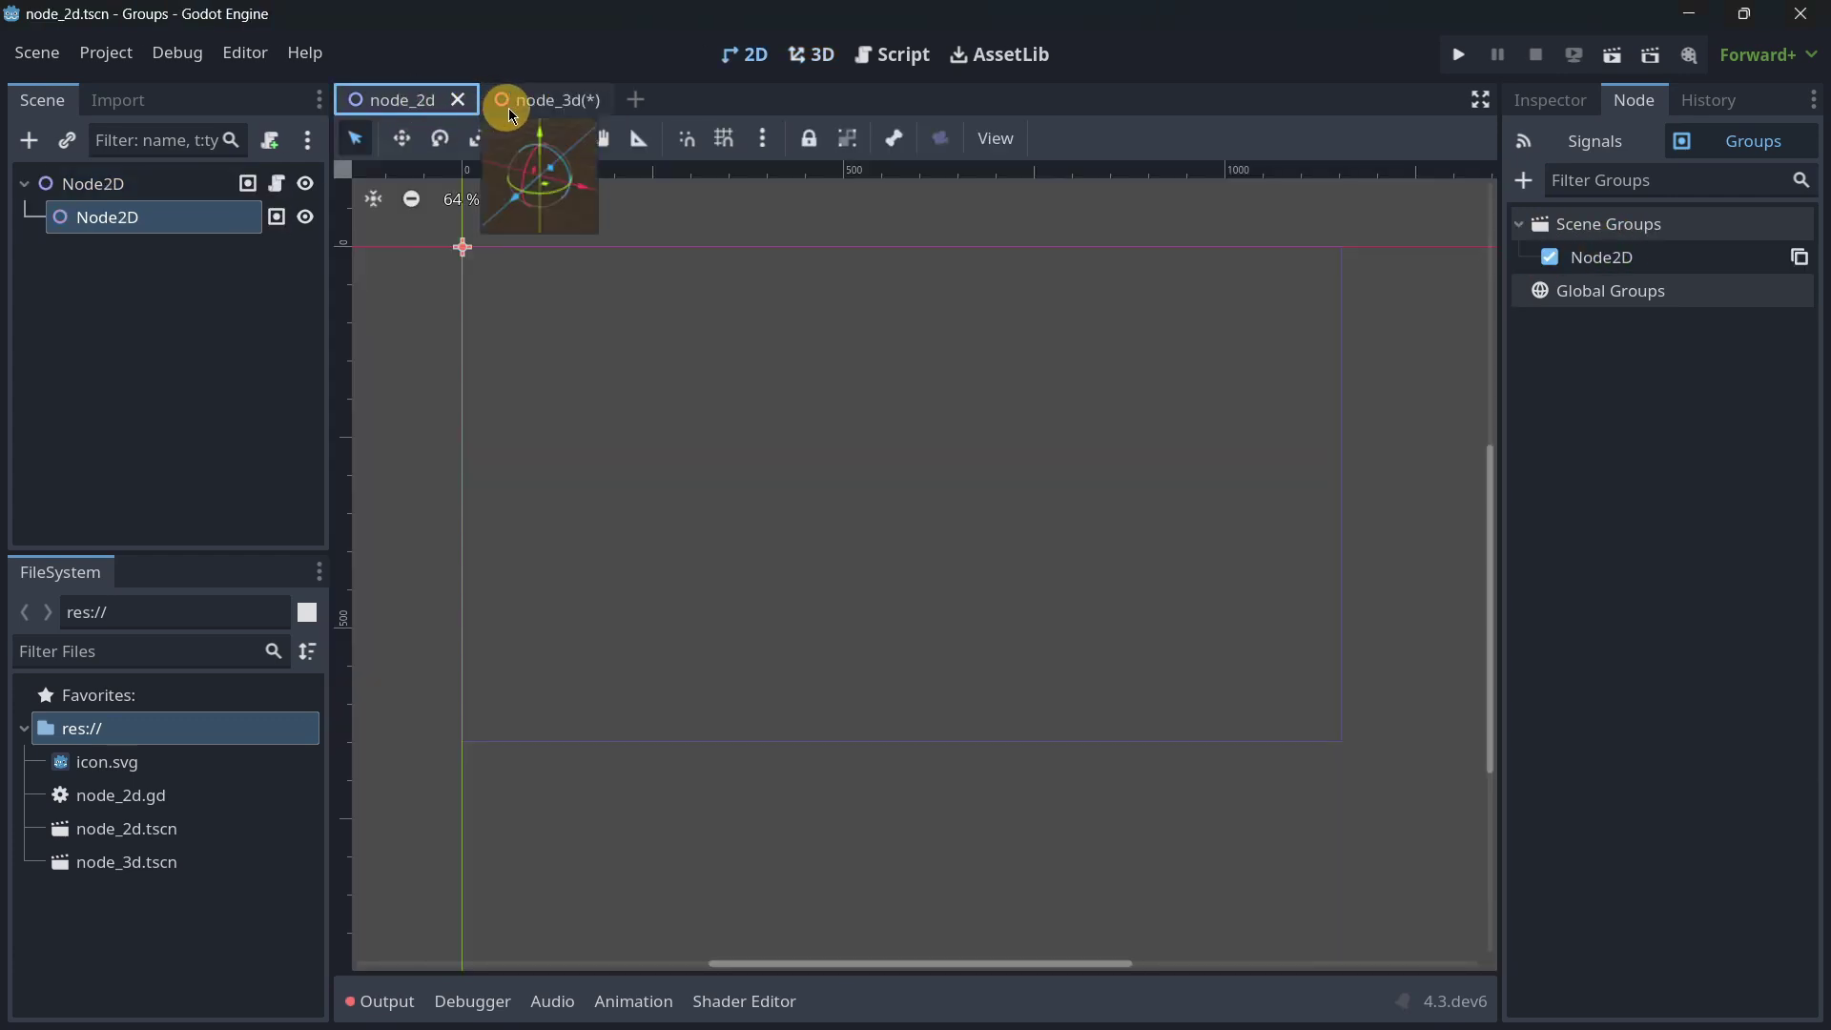
{"action": "left_click", "coordinate": [511, 107]}
{"action": "left_click", "coordinate": [400, 107]}
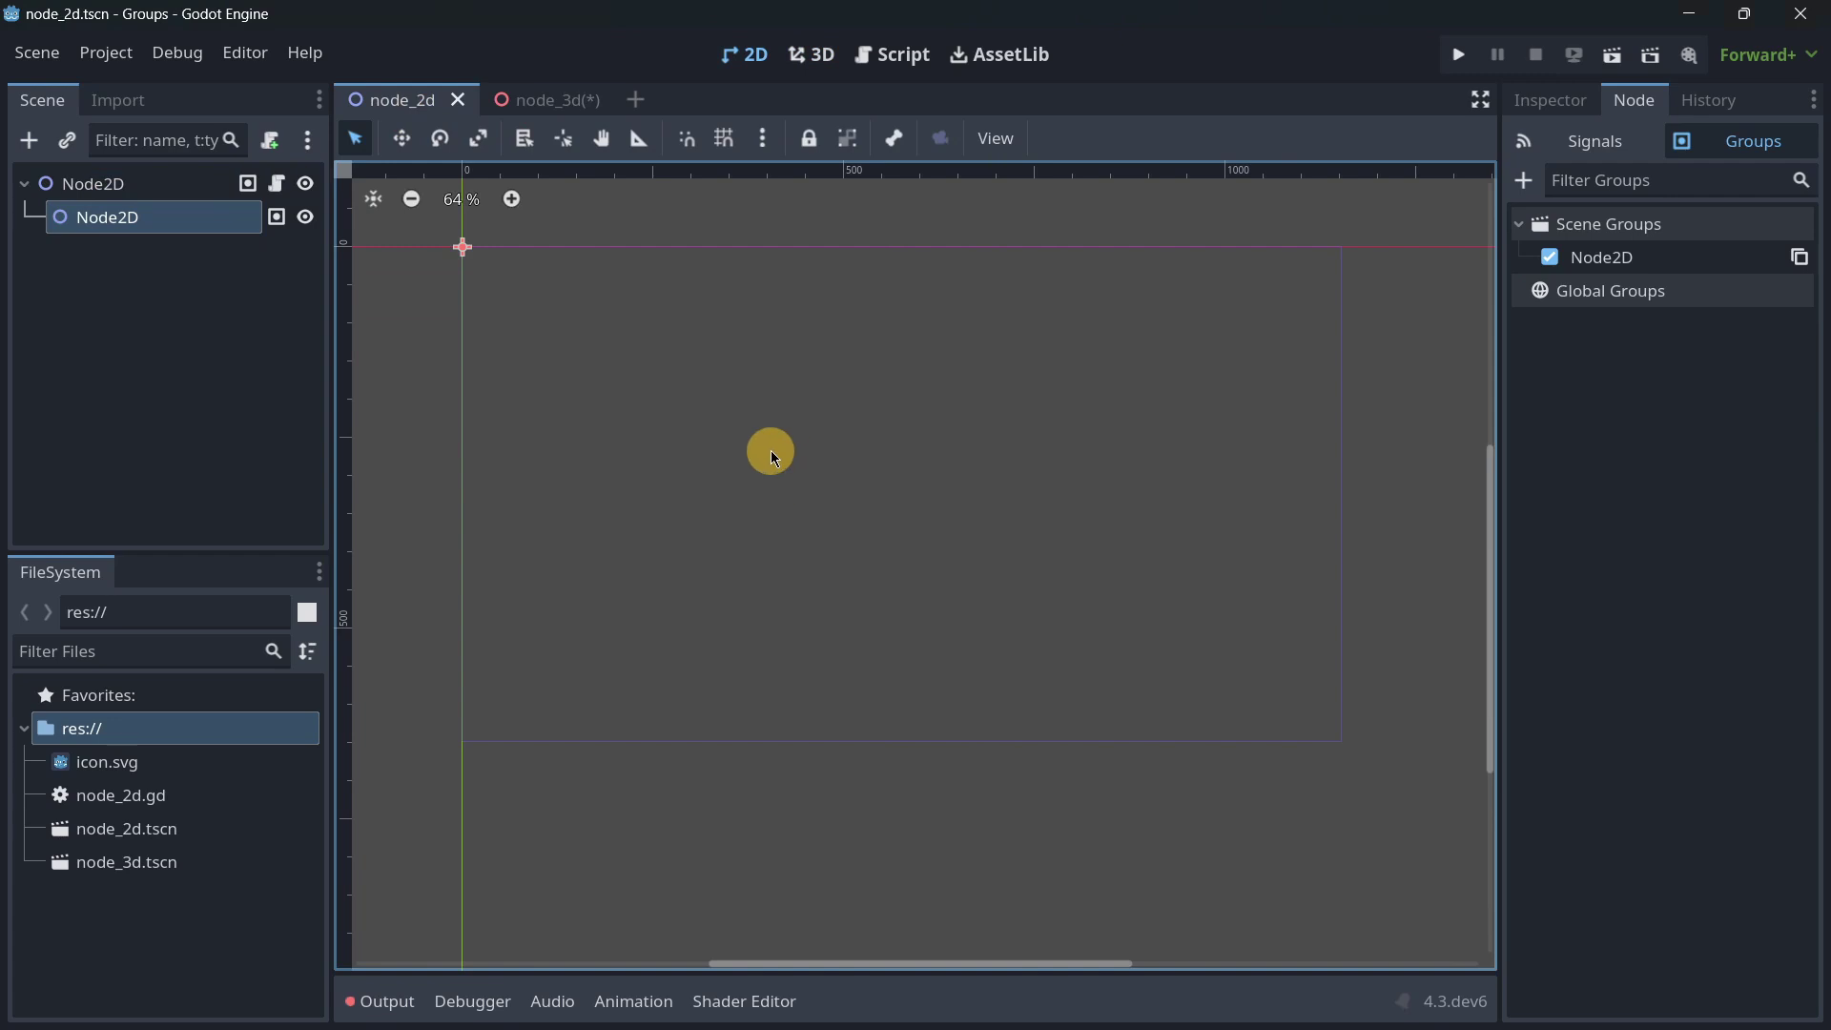
{"action": "left_click", "coordinate": [547, 99]}
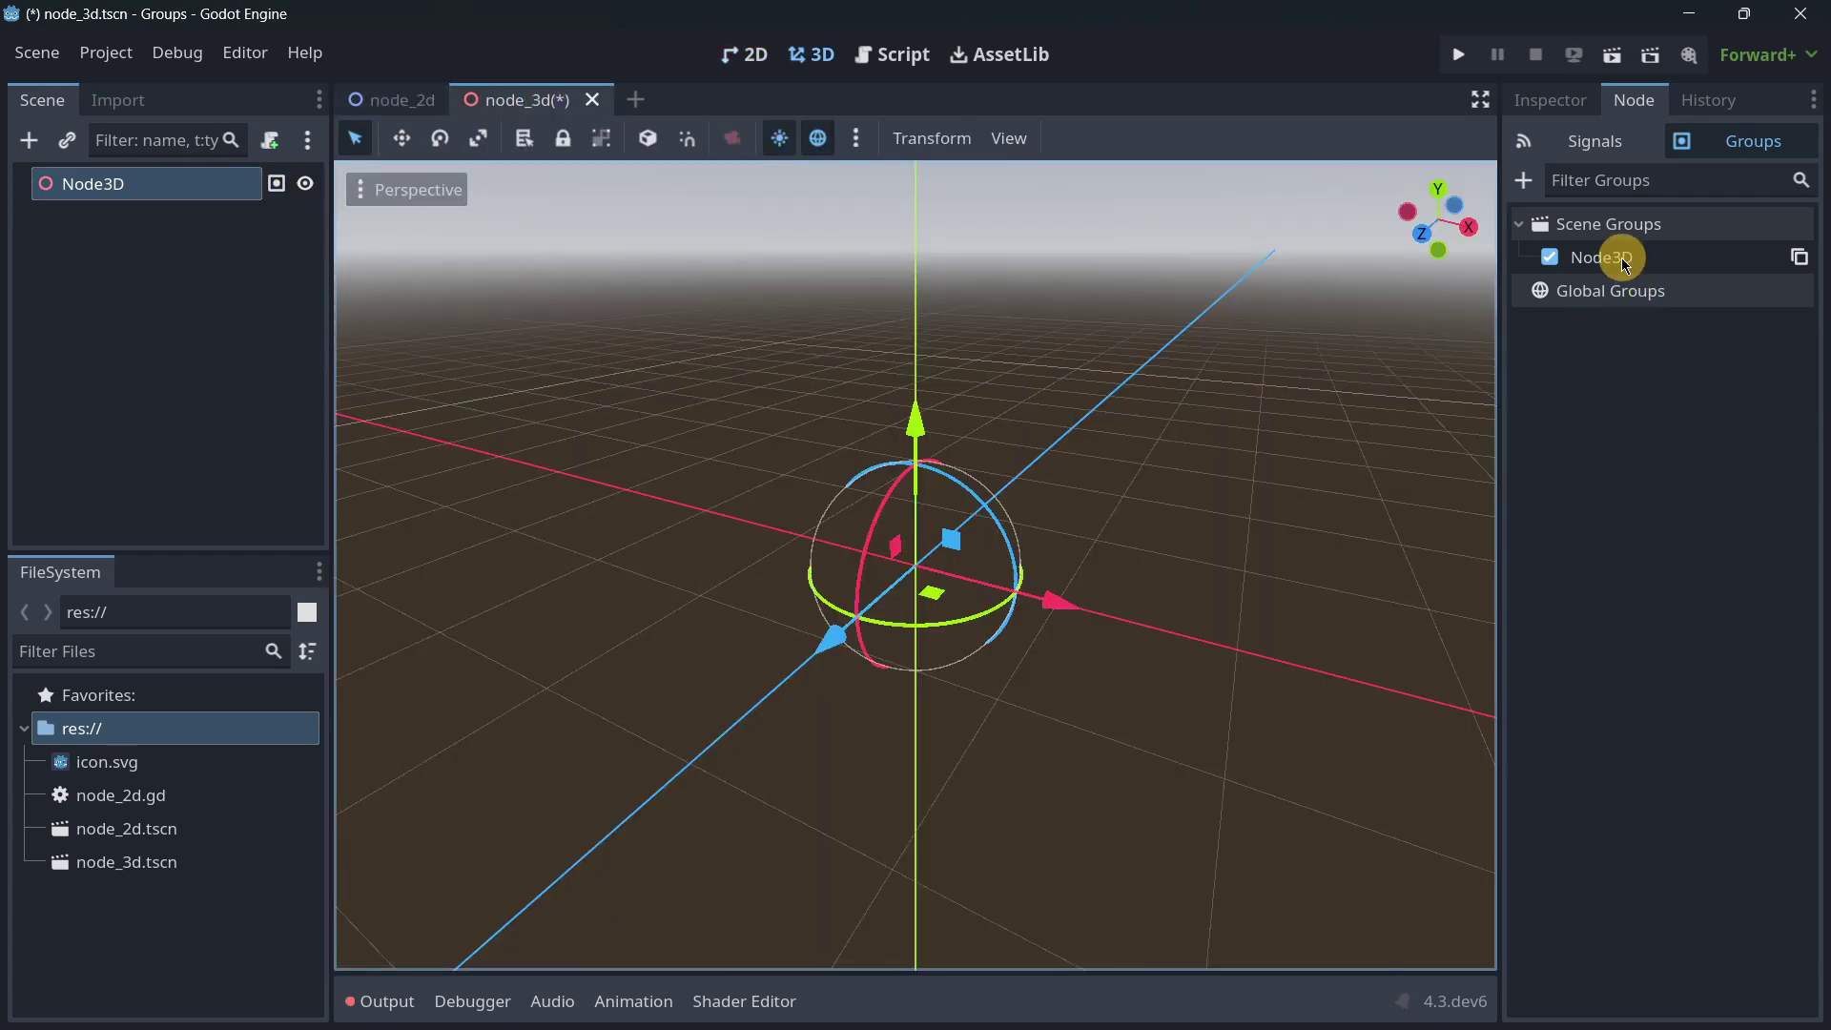
{"action": "left_click", "coordinate": [381, 111]}
{"action": "left_click", "coordinate": [530, 103]}
{"action": "left_click", "coordinate": [391, 109]}
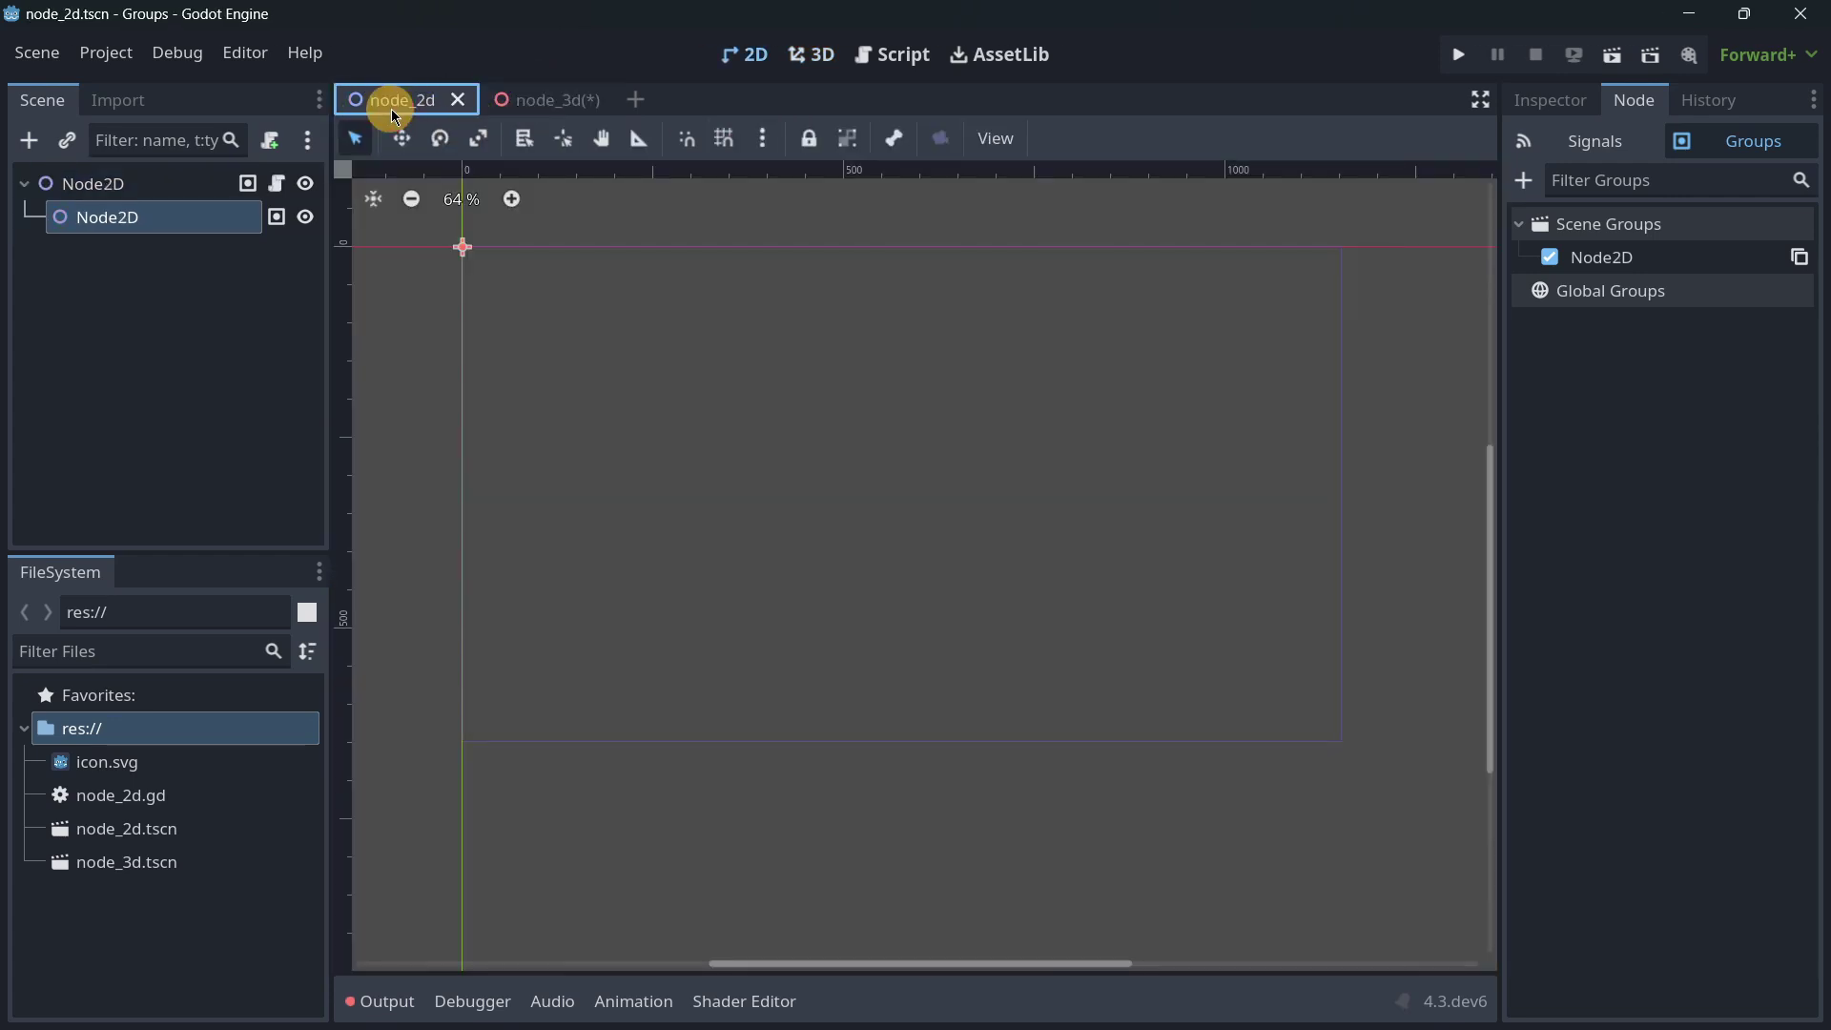
{"action": "left_click", "coordinate": [552, 105]}
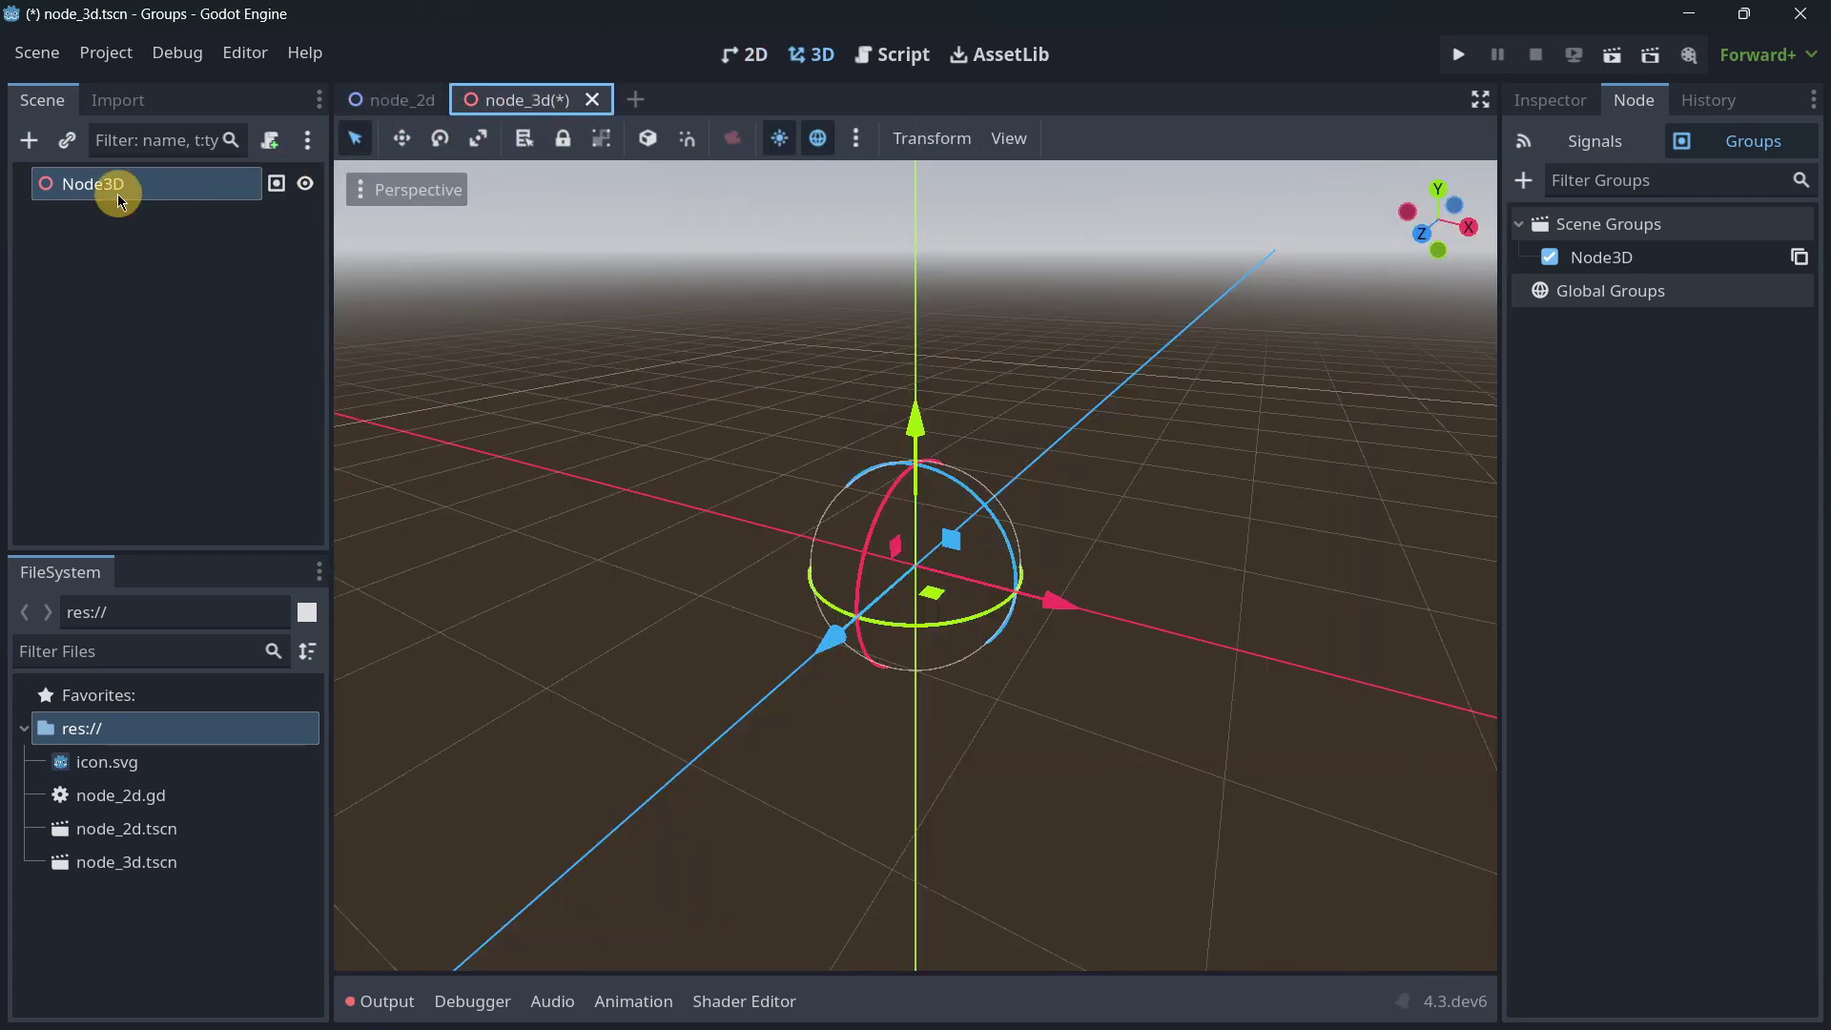
Step: Attach a new node_3d.gd script to Node3D, then flip between the scene tabs
{"action": "left_click", "coordinate": [270, 140]}
{"action": "left_click", "coordinate": [852, 694]}
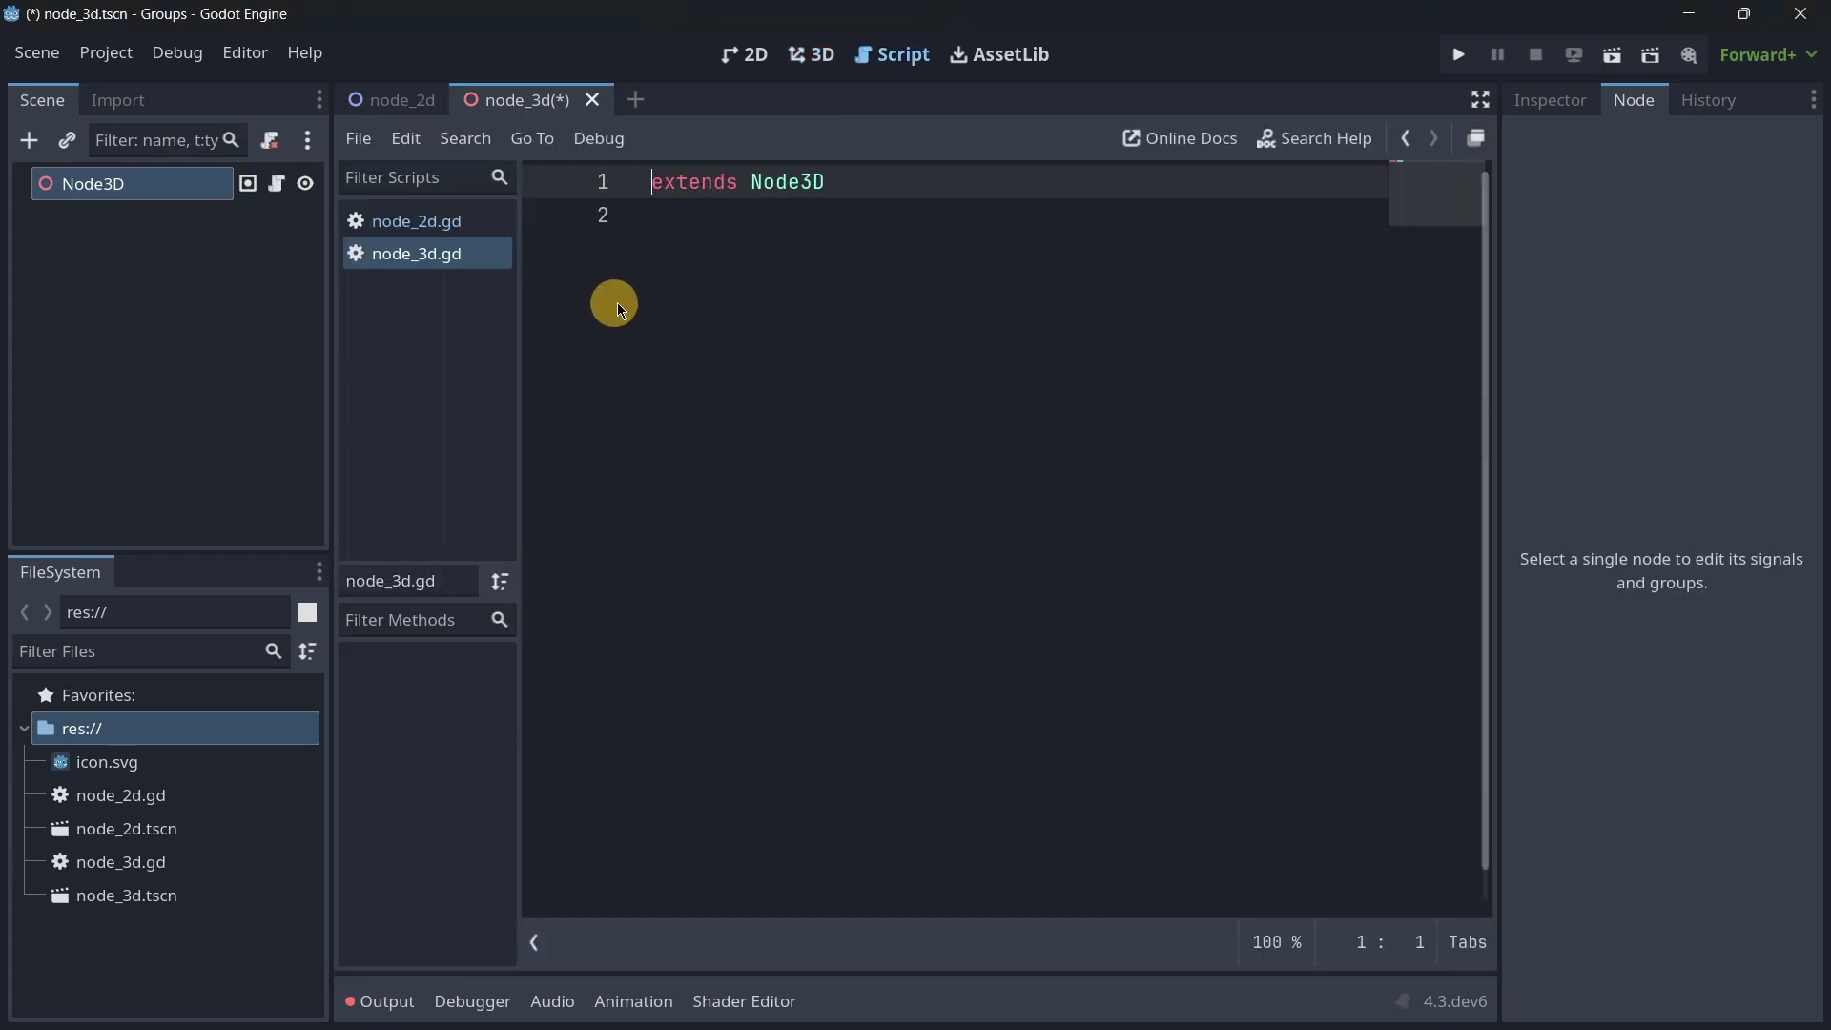
{"action": "left_click", "coordinate": [392, 97]}
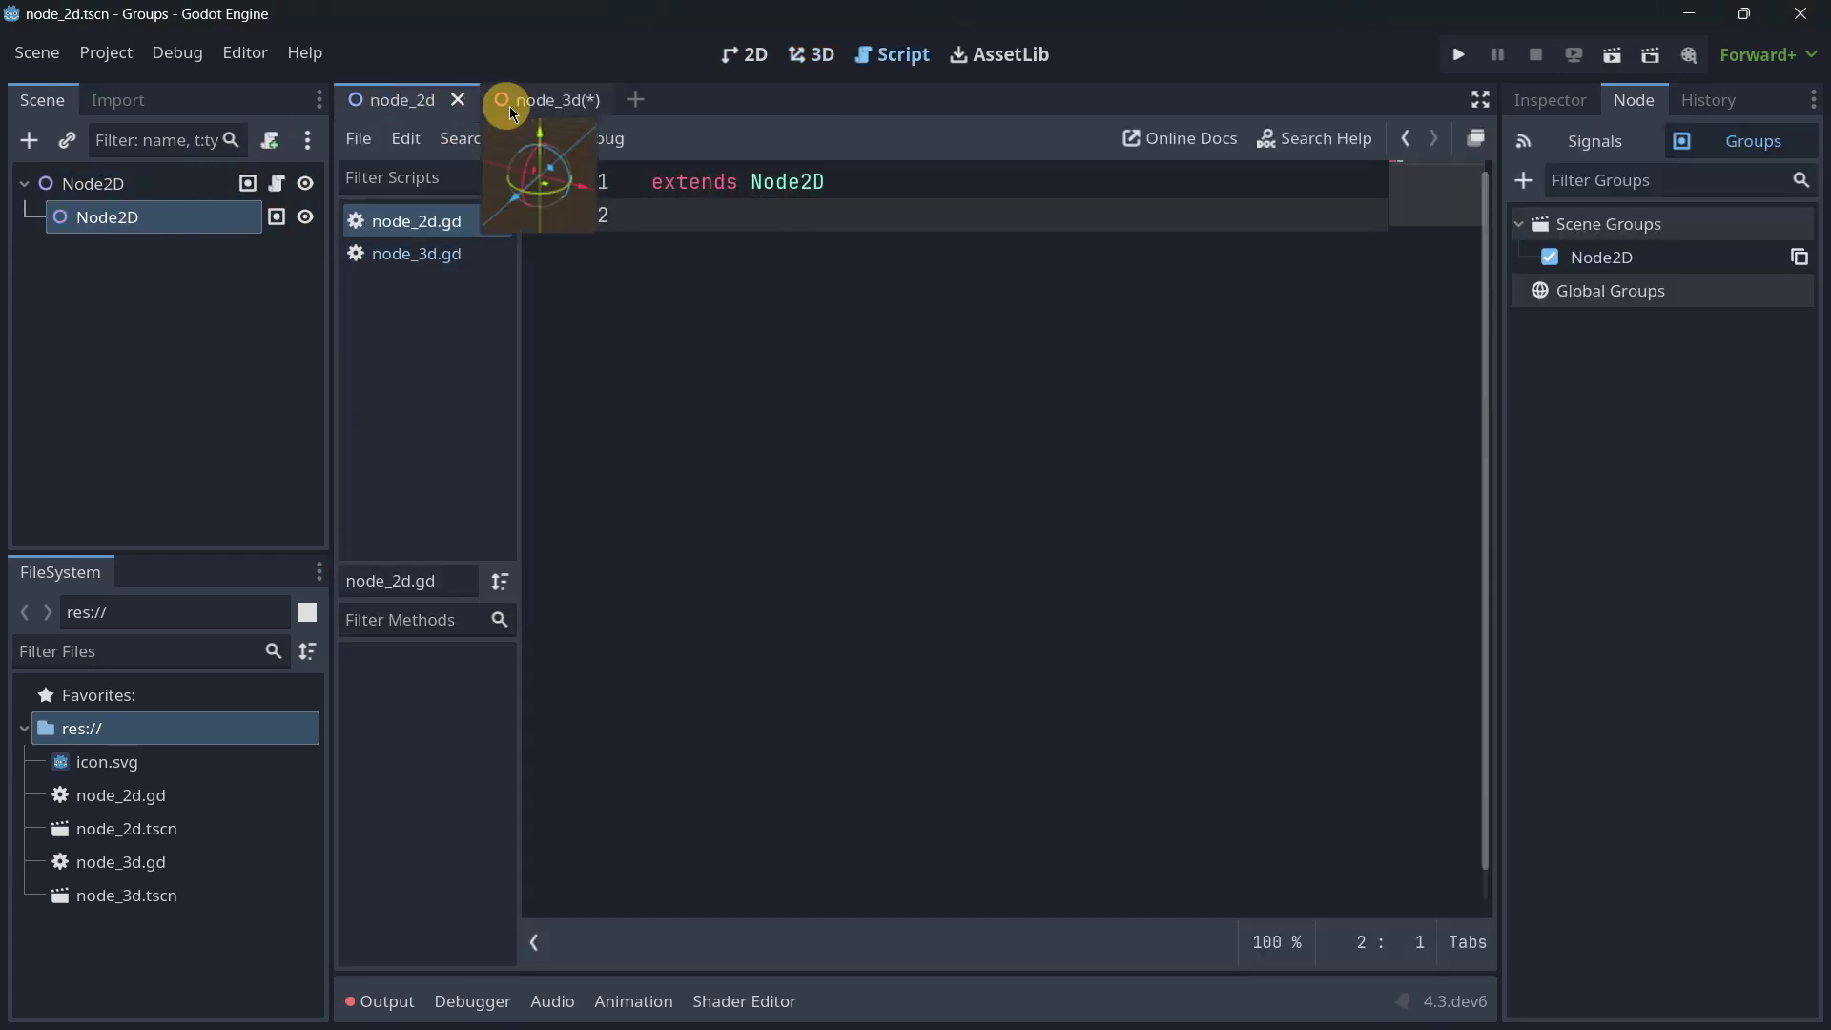
{"action": "left_click", "coordinate": [520, 99]}
{"action": "left_click", "coordinate": [381, 98]}
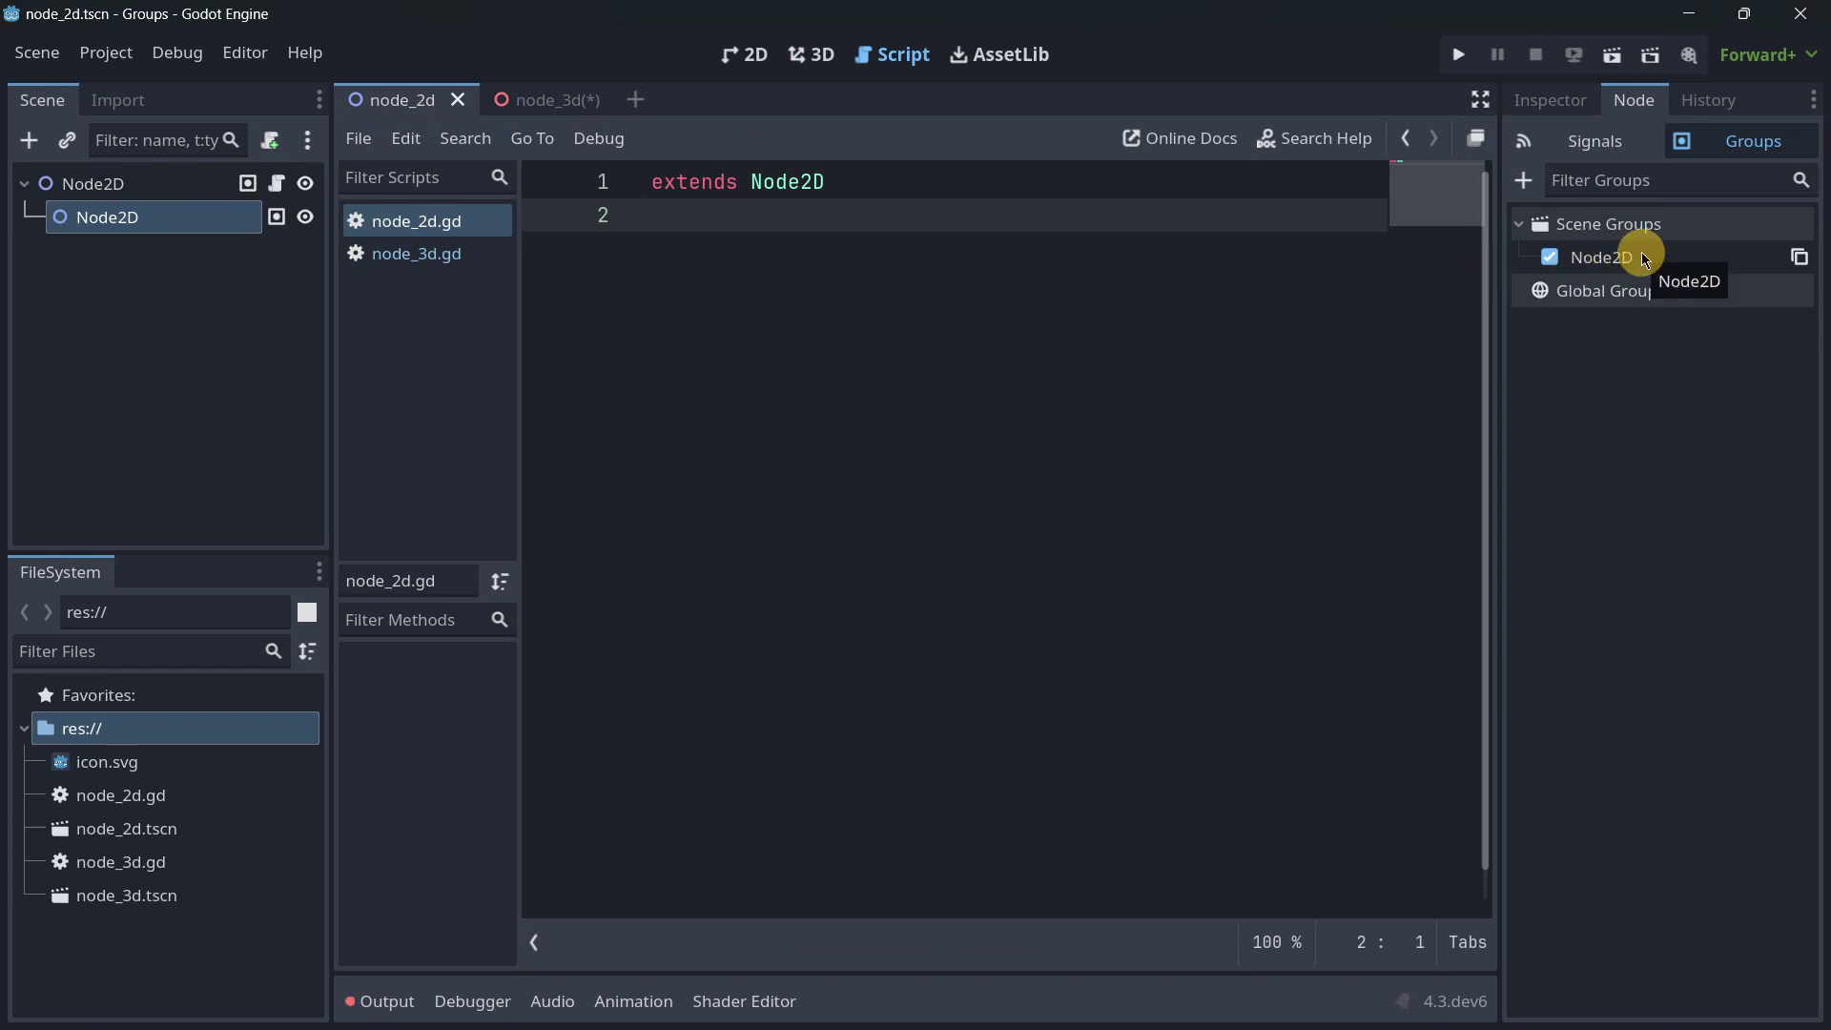
{"action": "left_click", "coordinate": [523, 99]}
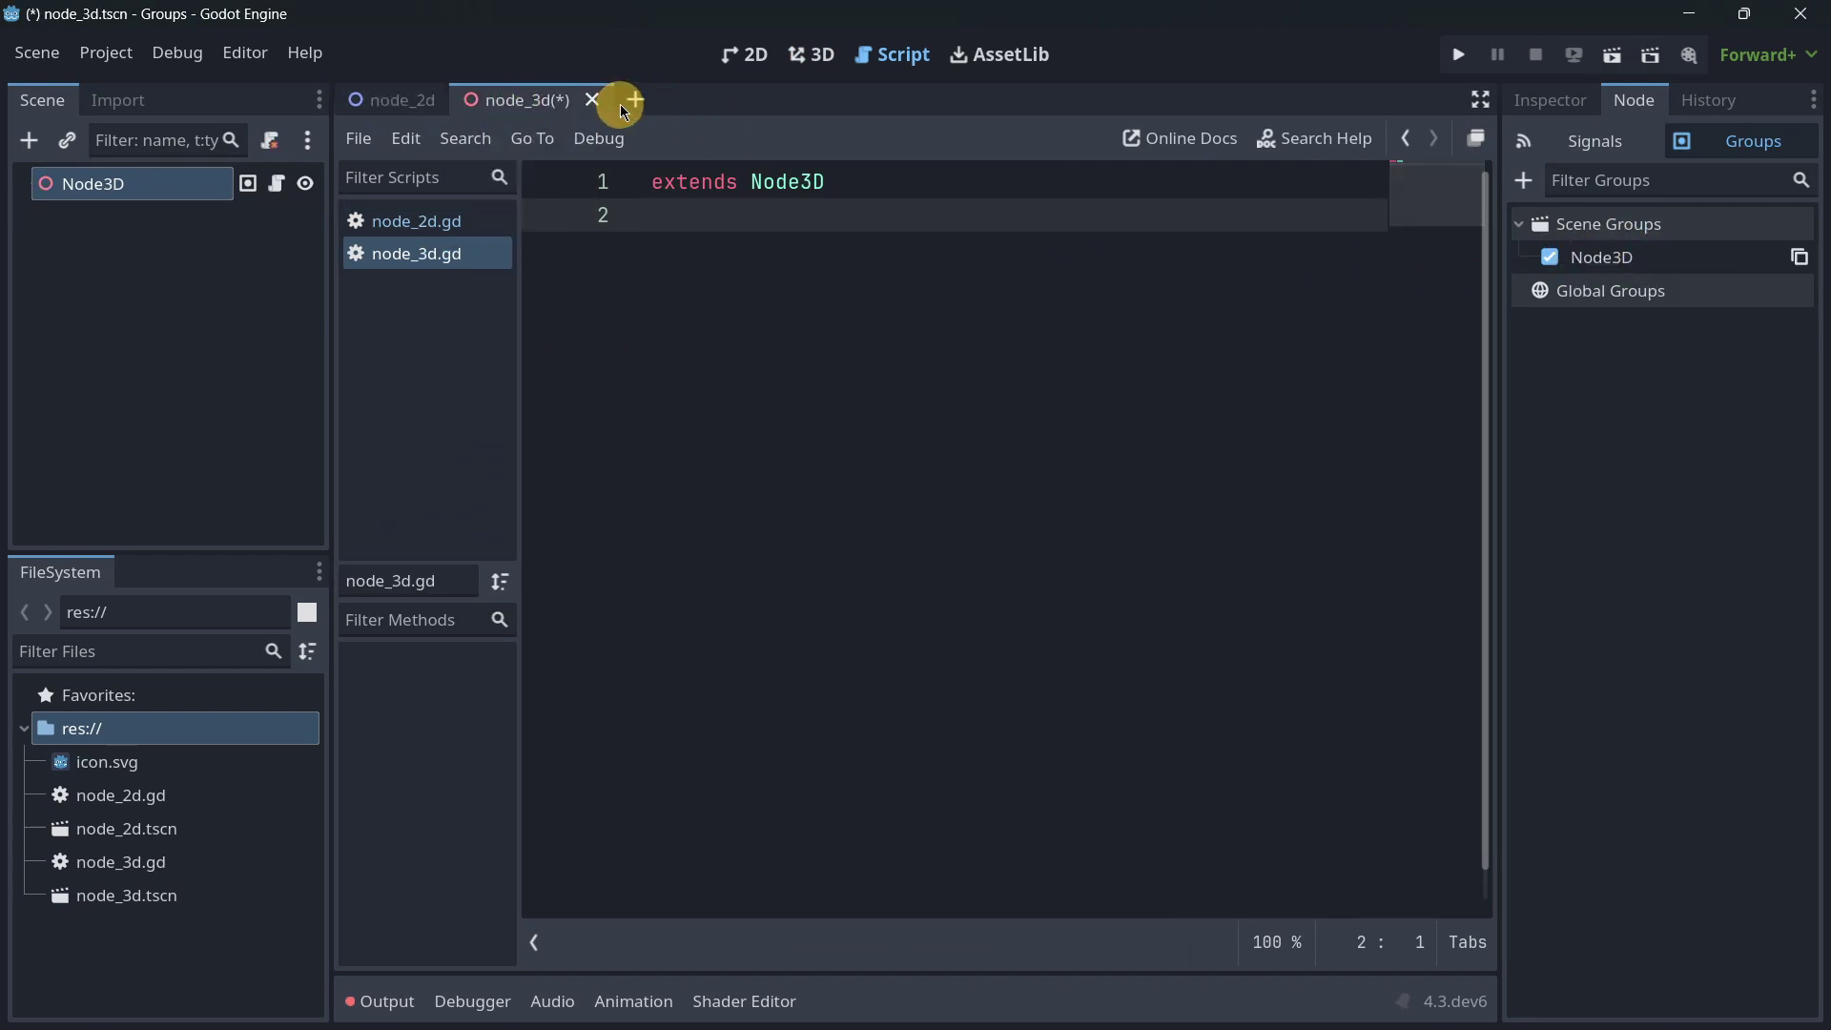
Step: Cancel closing the node_3d scene, toggle the 2D and 3D workspaces, and return to node_3d
{"action": "left_click", "coordinate": [591, 101]}
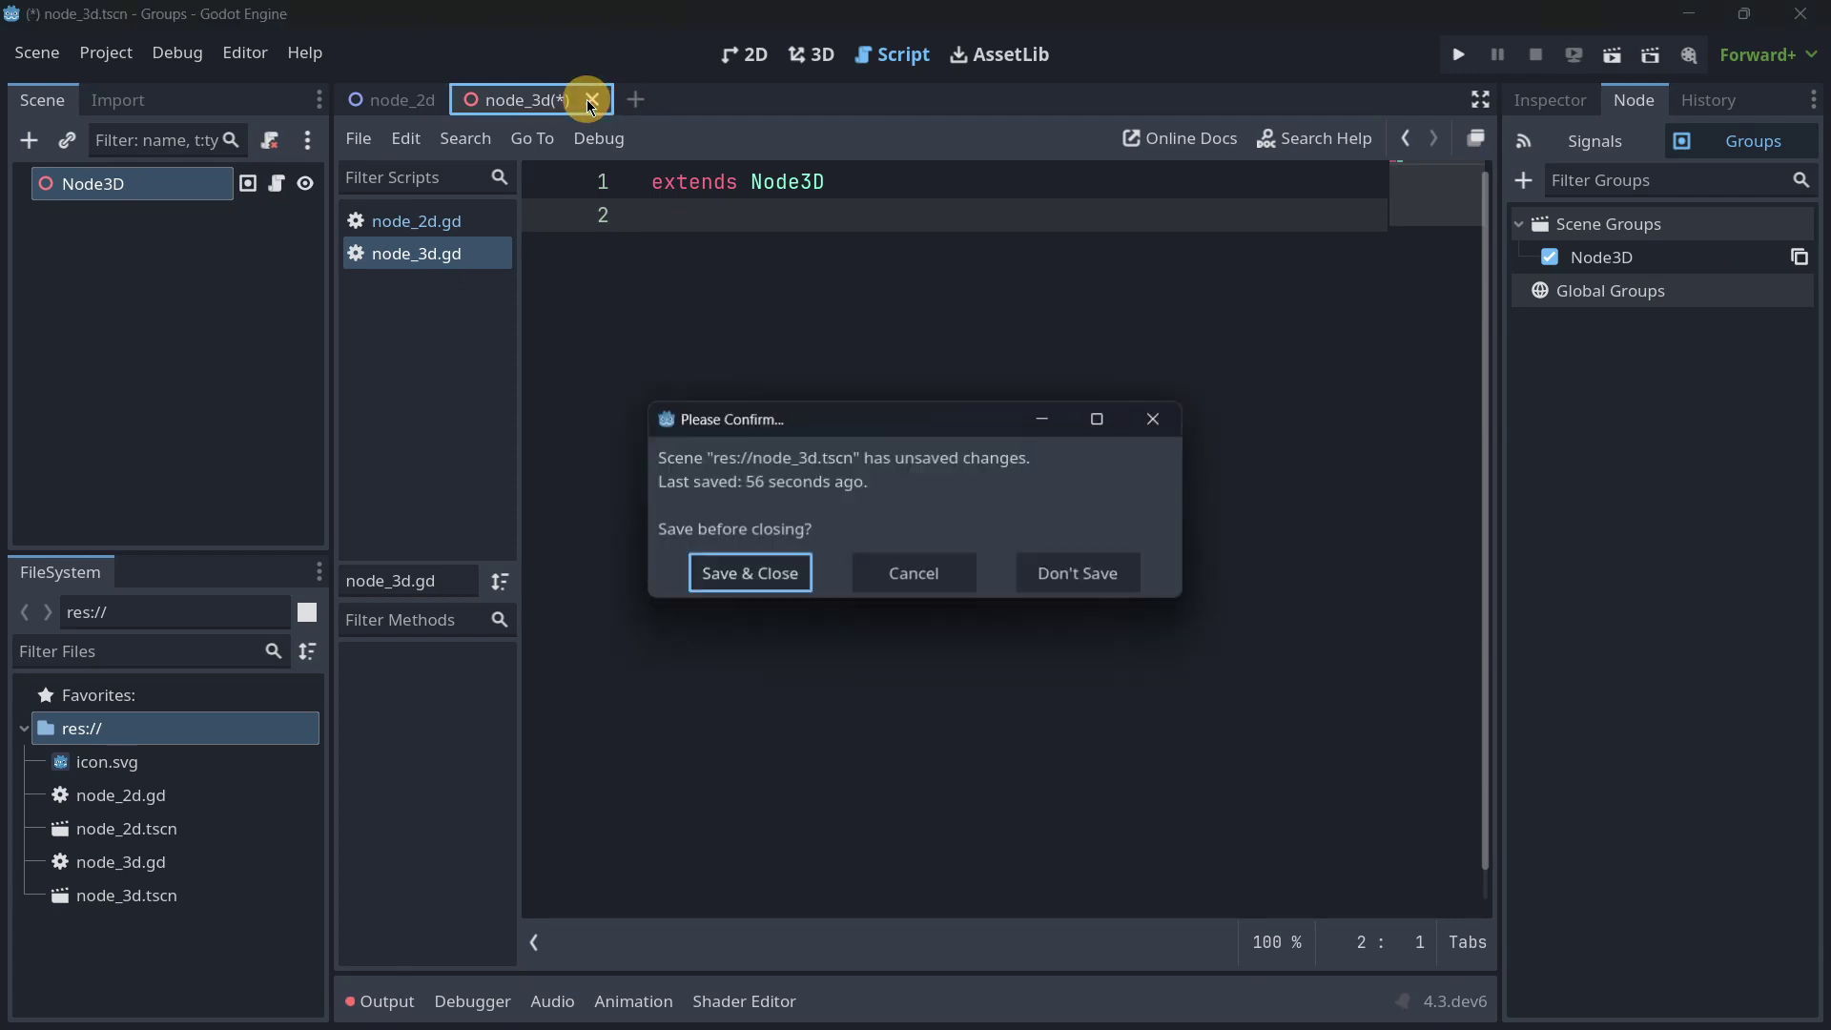
{"action": "left_click", "coordinate": [1150, 420]}
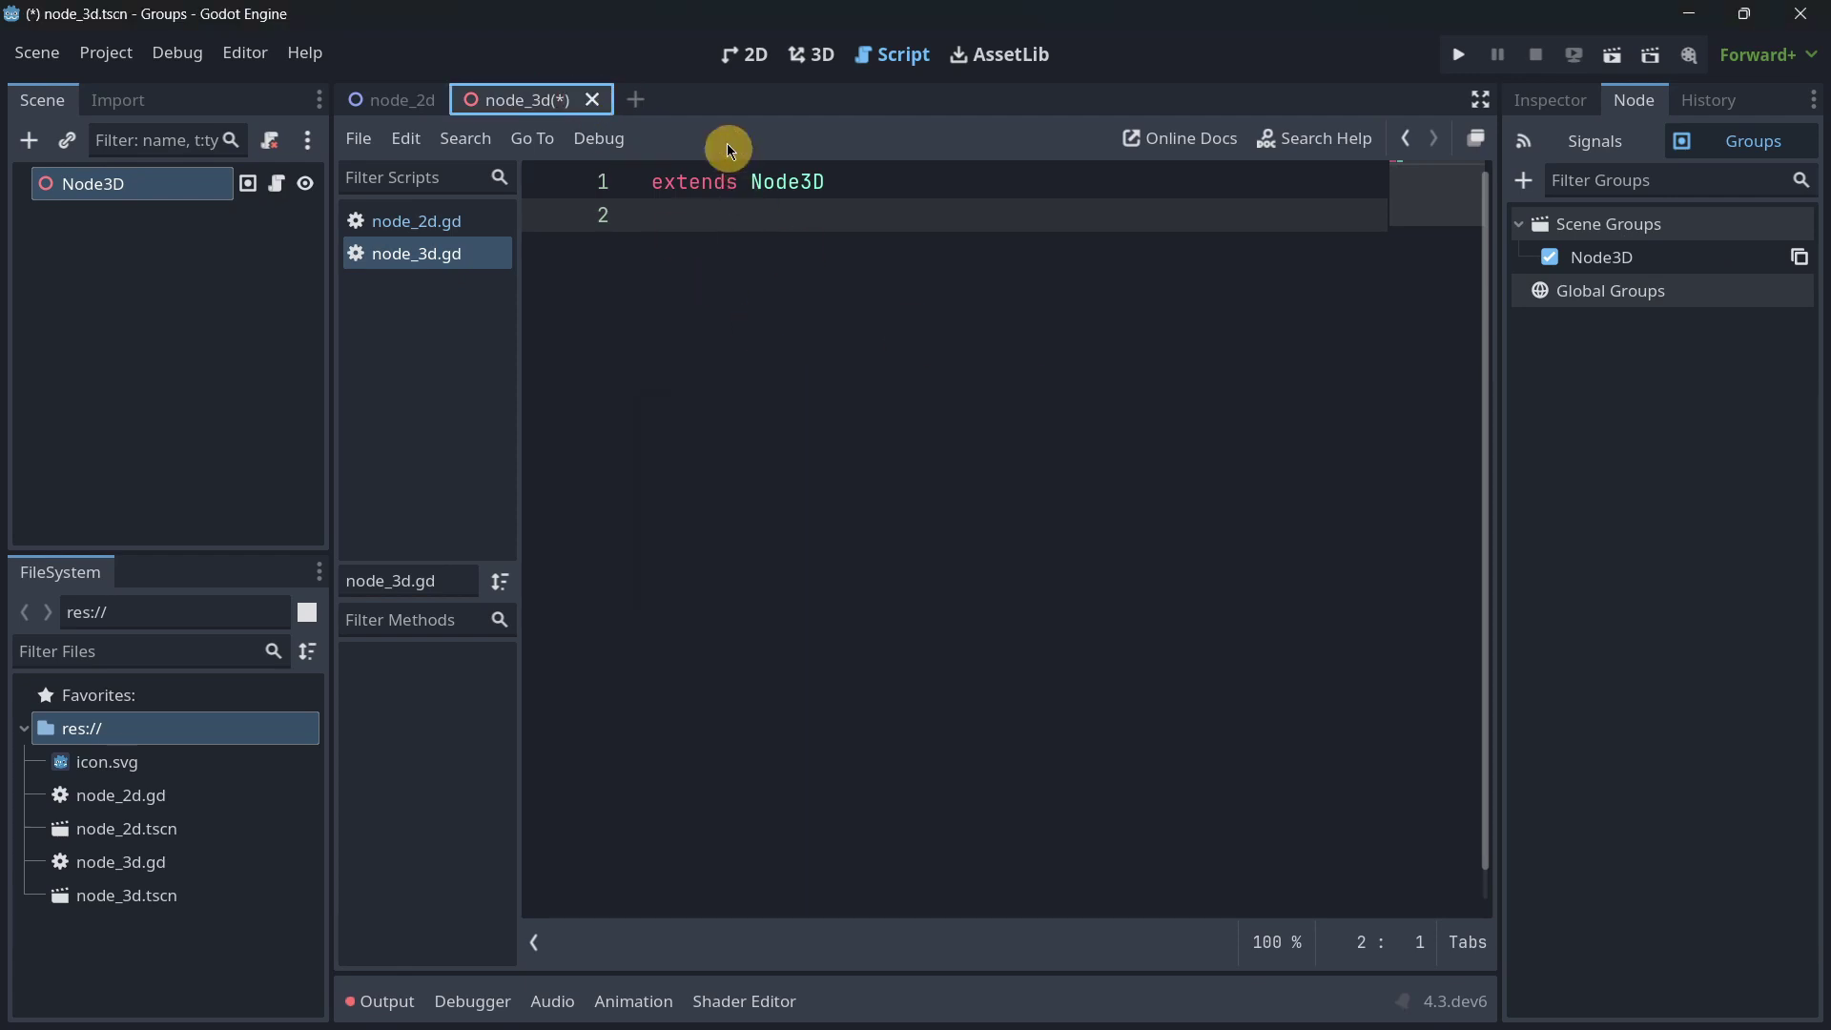
{"action": "left_click", "coordinate": [736, 40]}
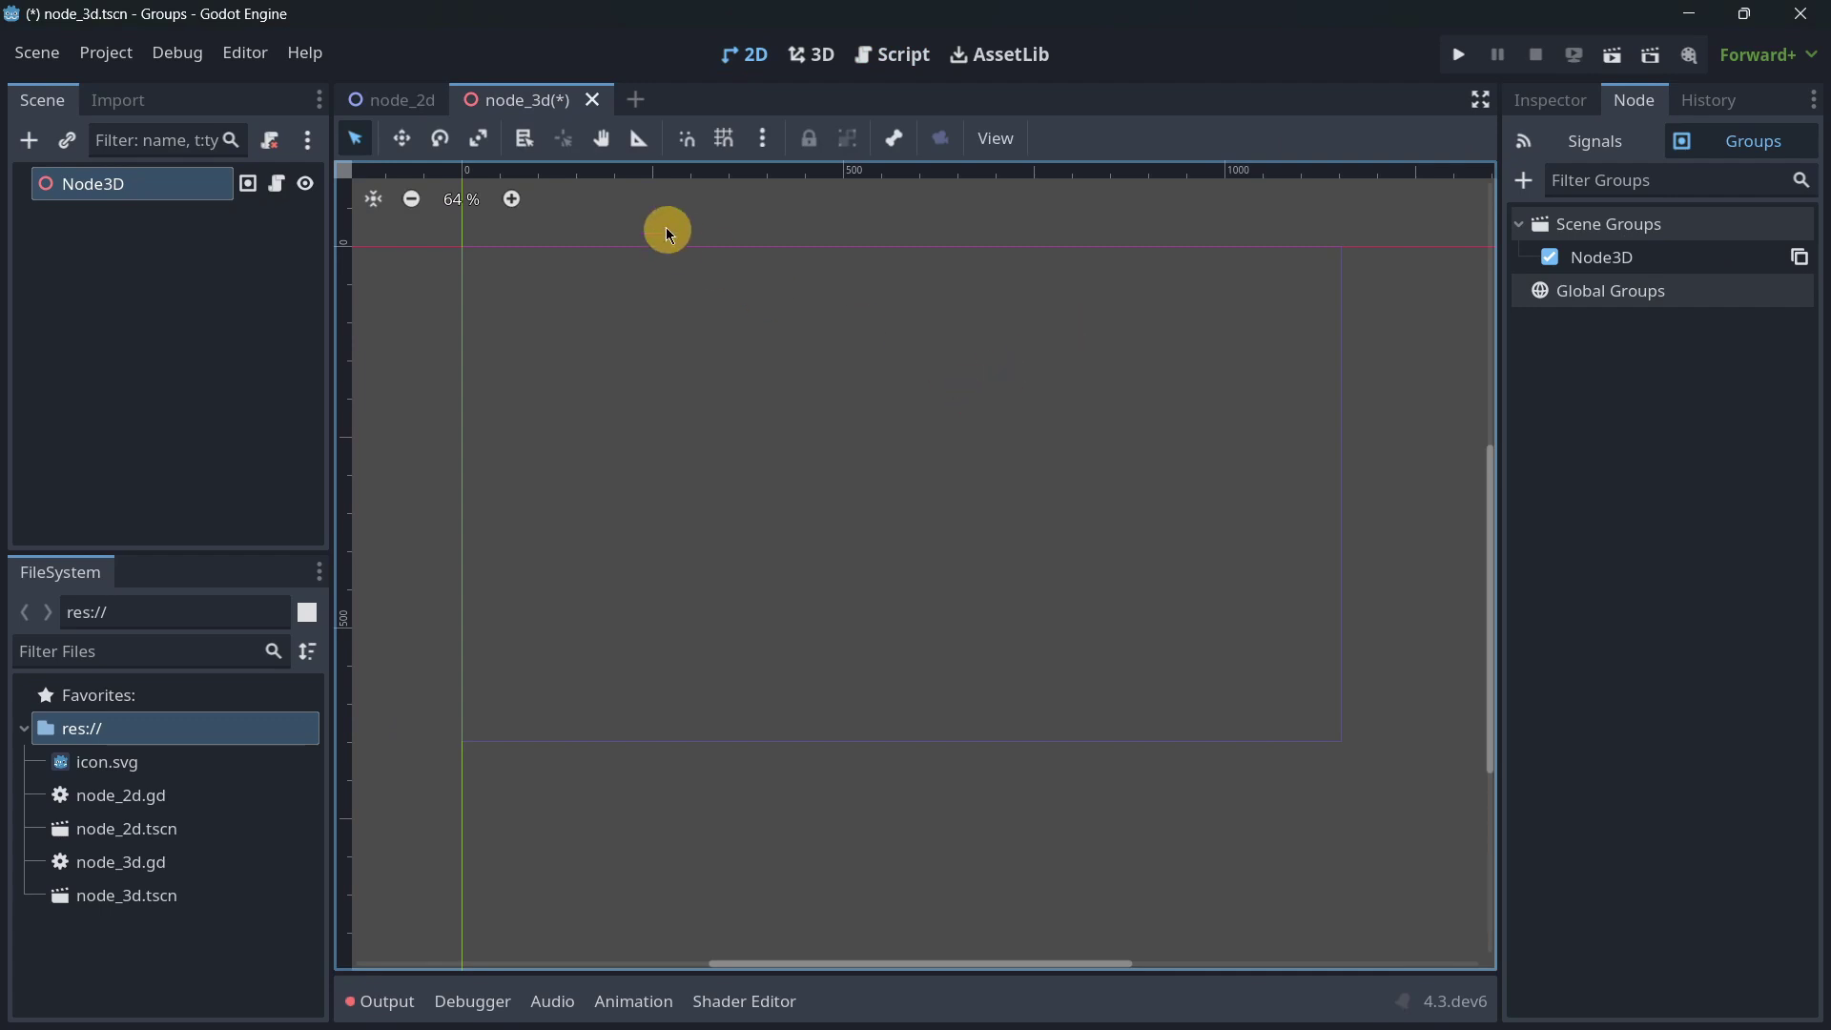
{"action": "left_click", "coordinate": [812, 56]}
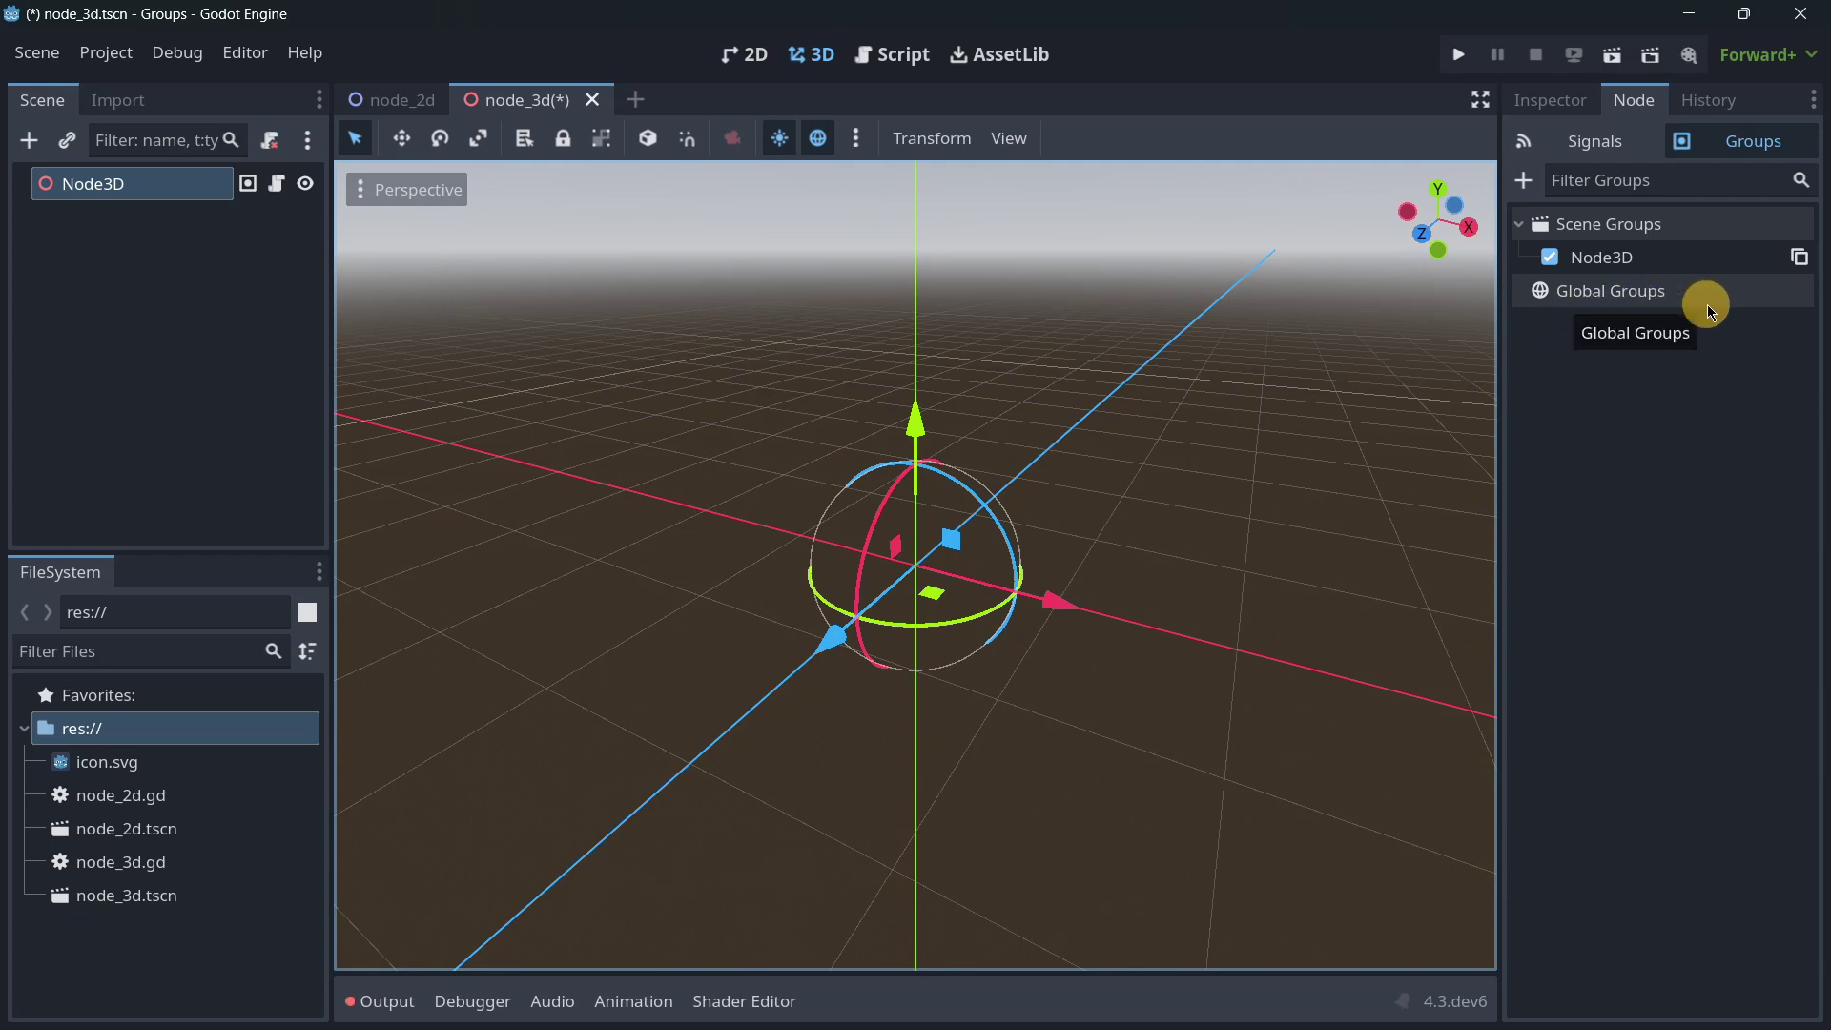
{"action": "left_click", "coordinate": [387, 101]}
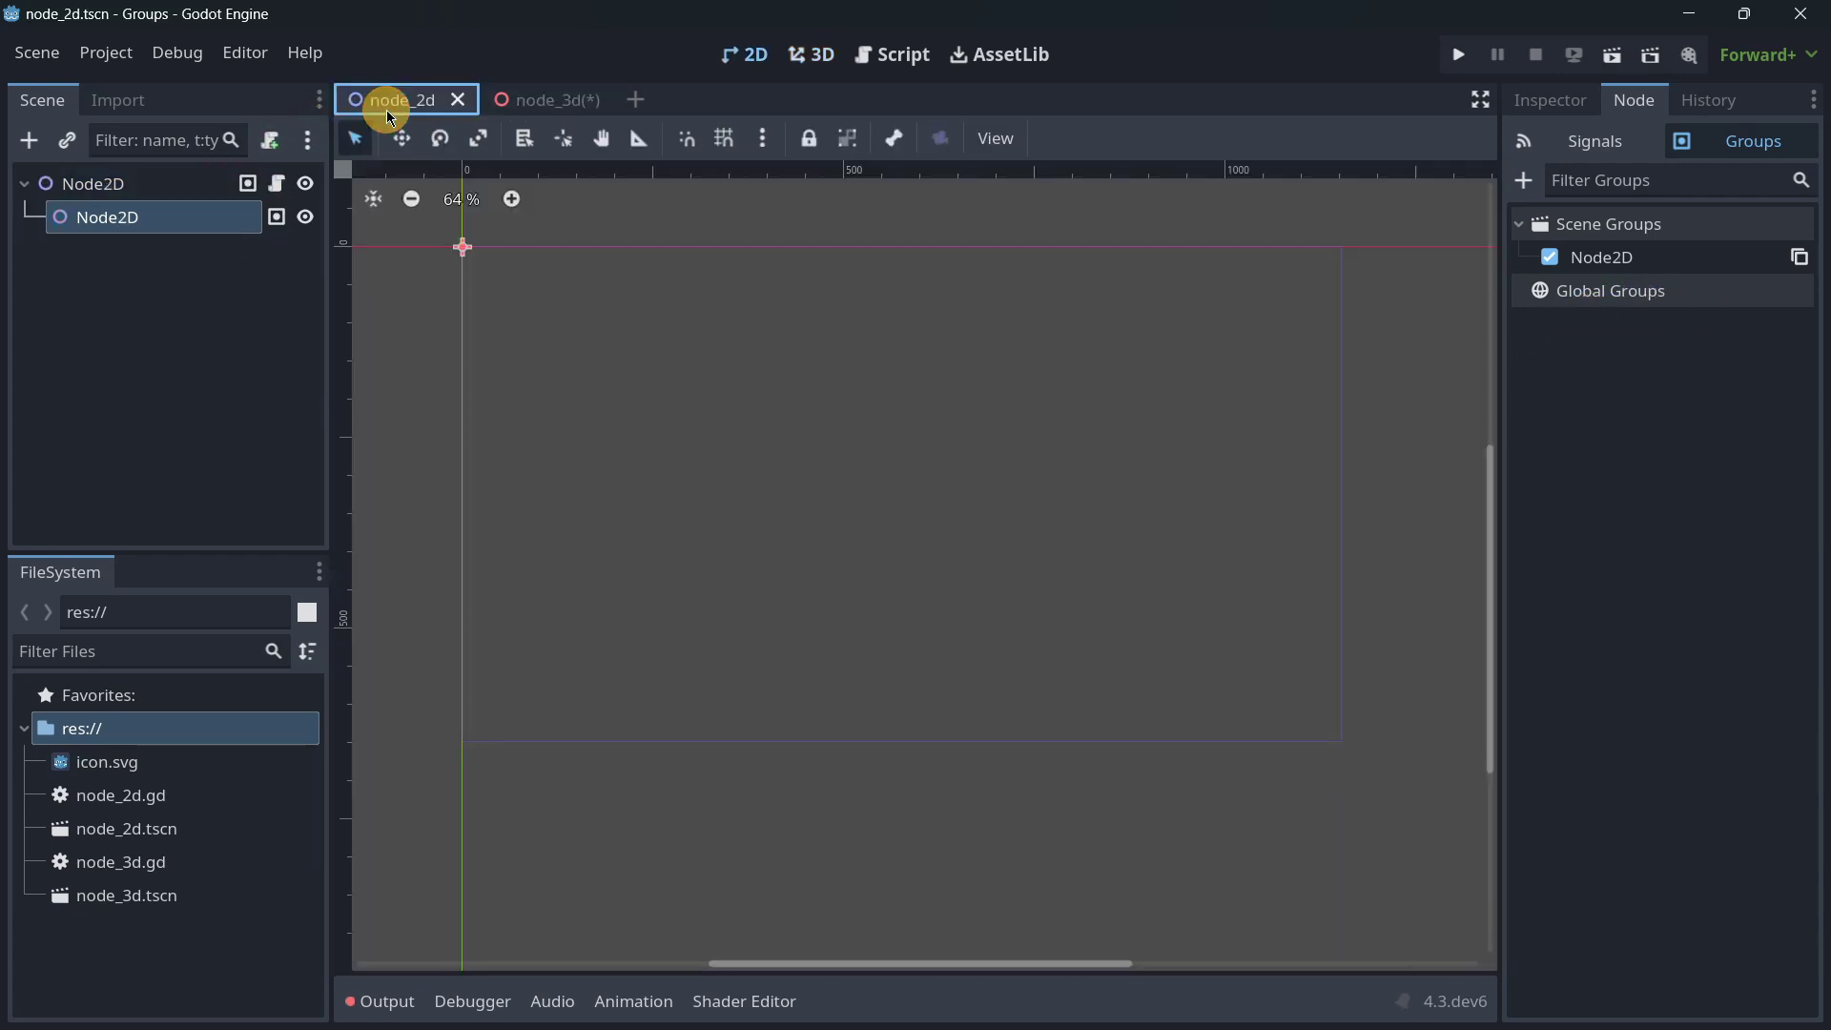
{"action": "left_click", "coordinate": [522, 103]}
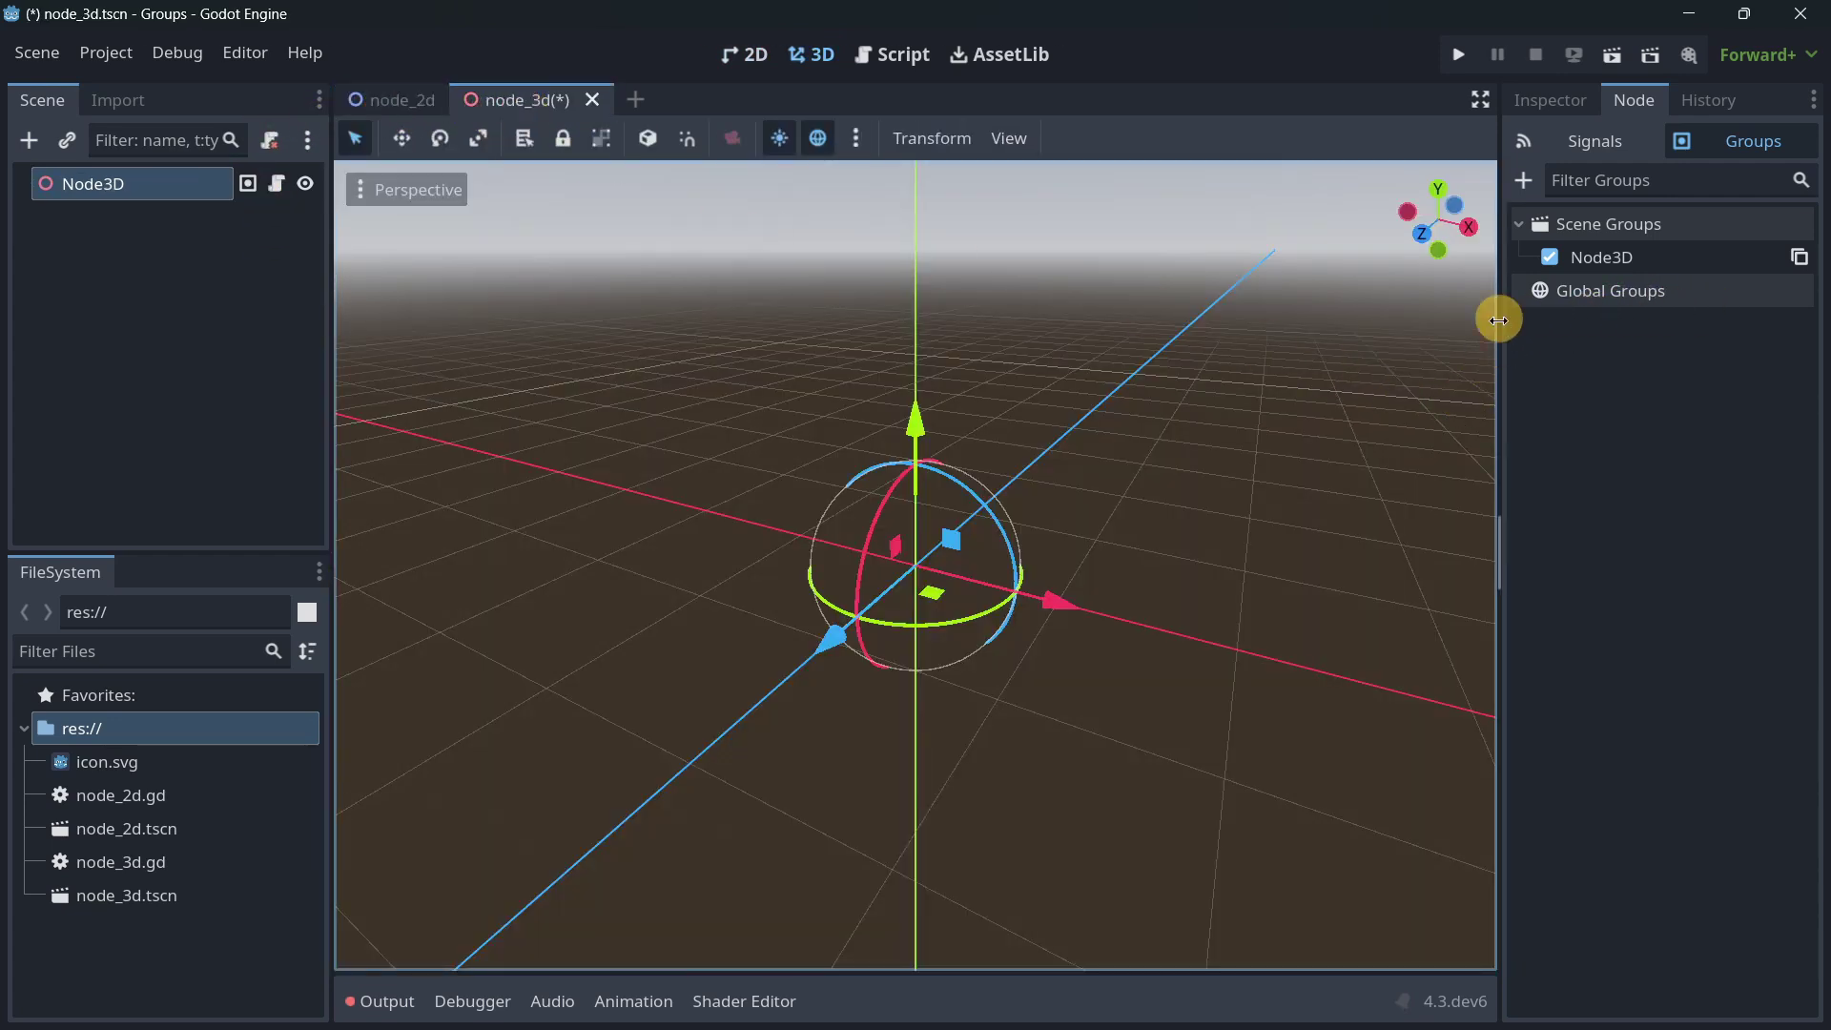
Step: Create a global group 'Nodes' with description 'This is the nodes group' on Node3D
{"action": "left_click", "coordinate": [1527, 175]}
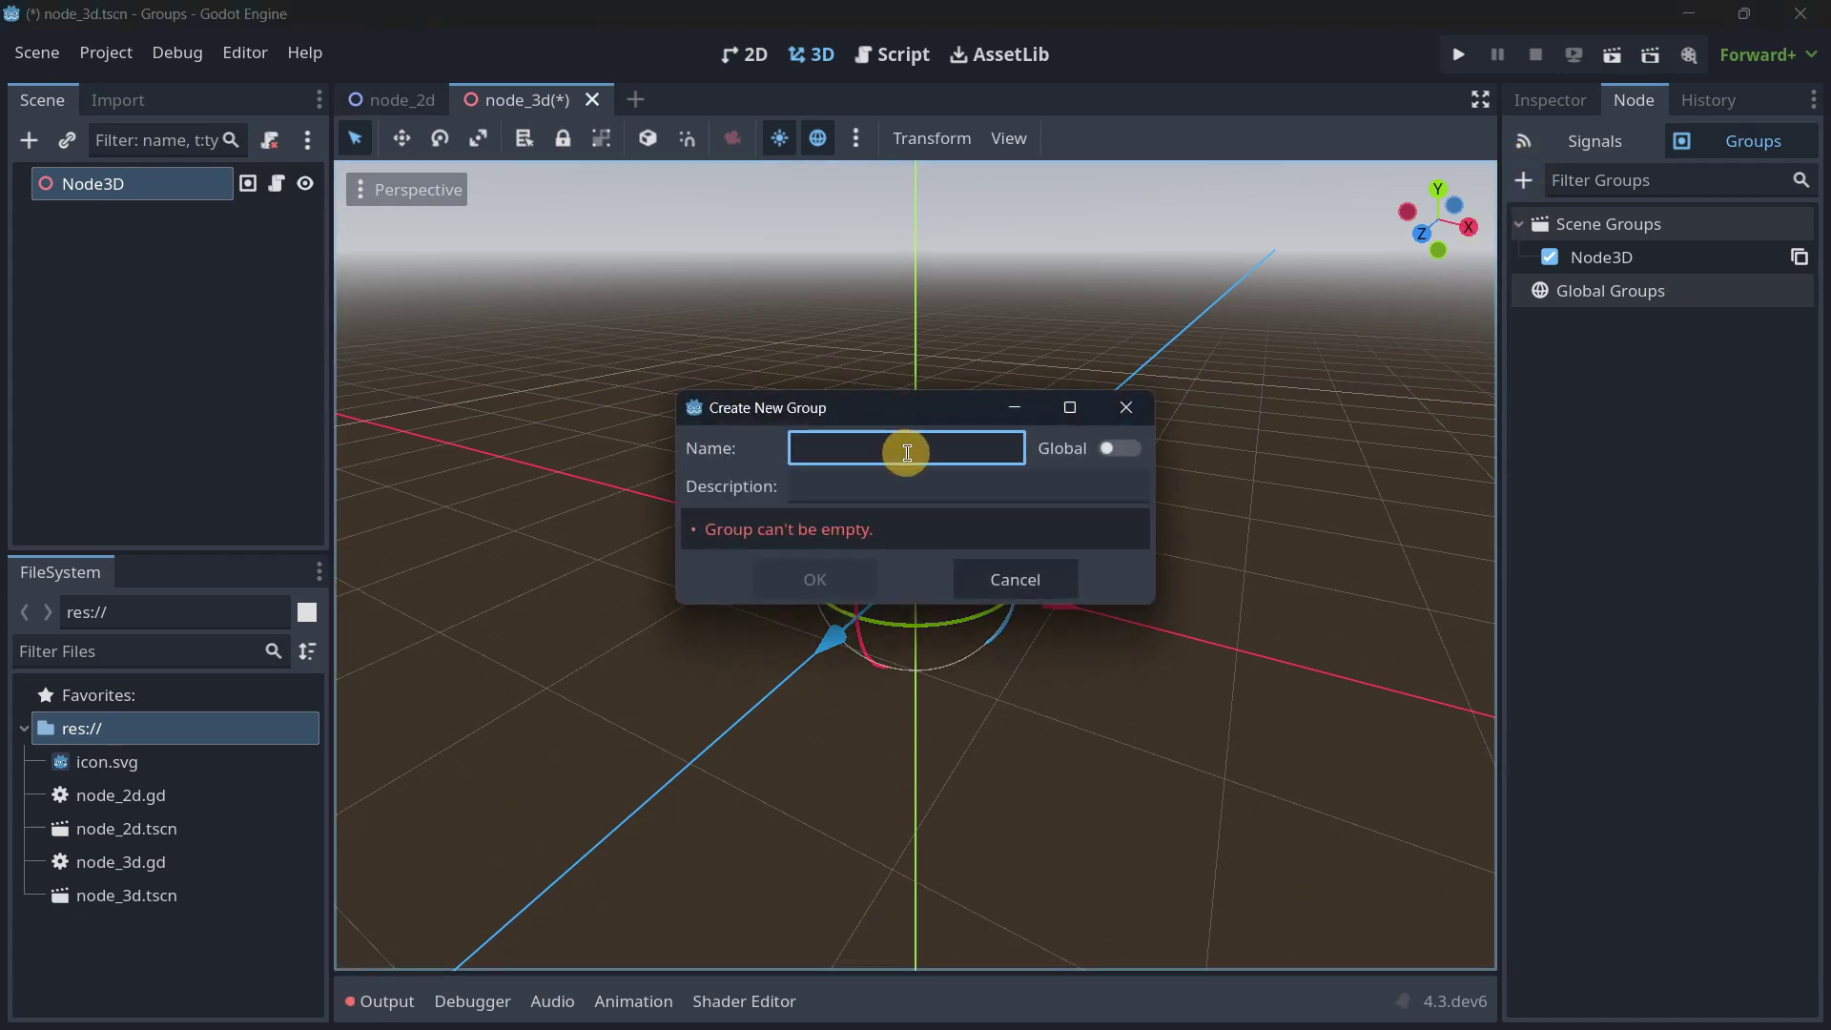
{"action": "type", "text": "Nodes"}
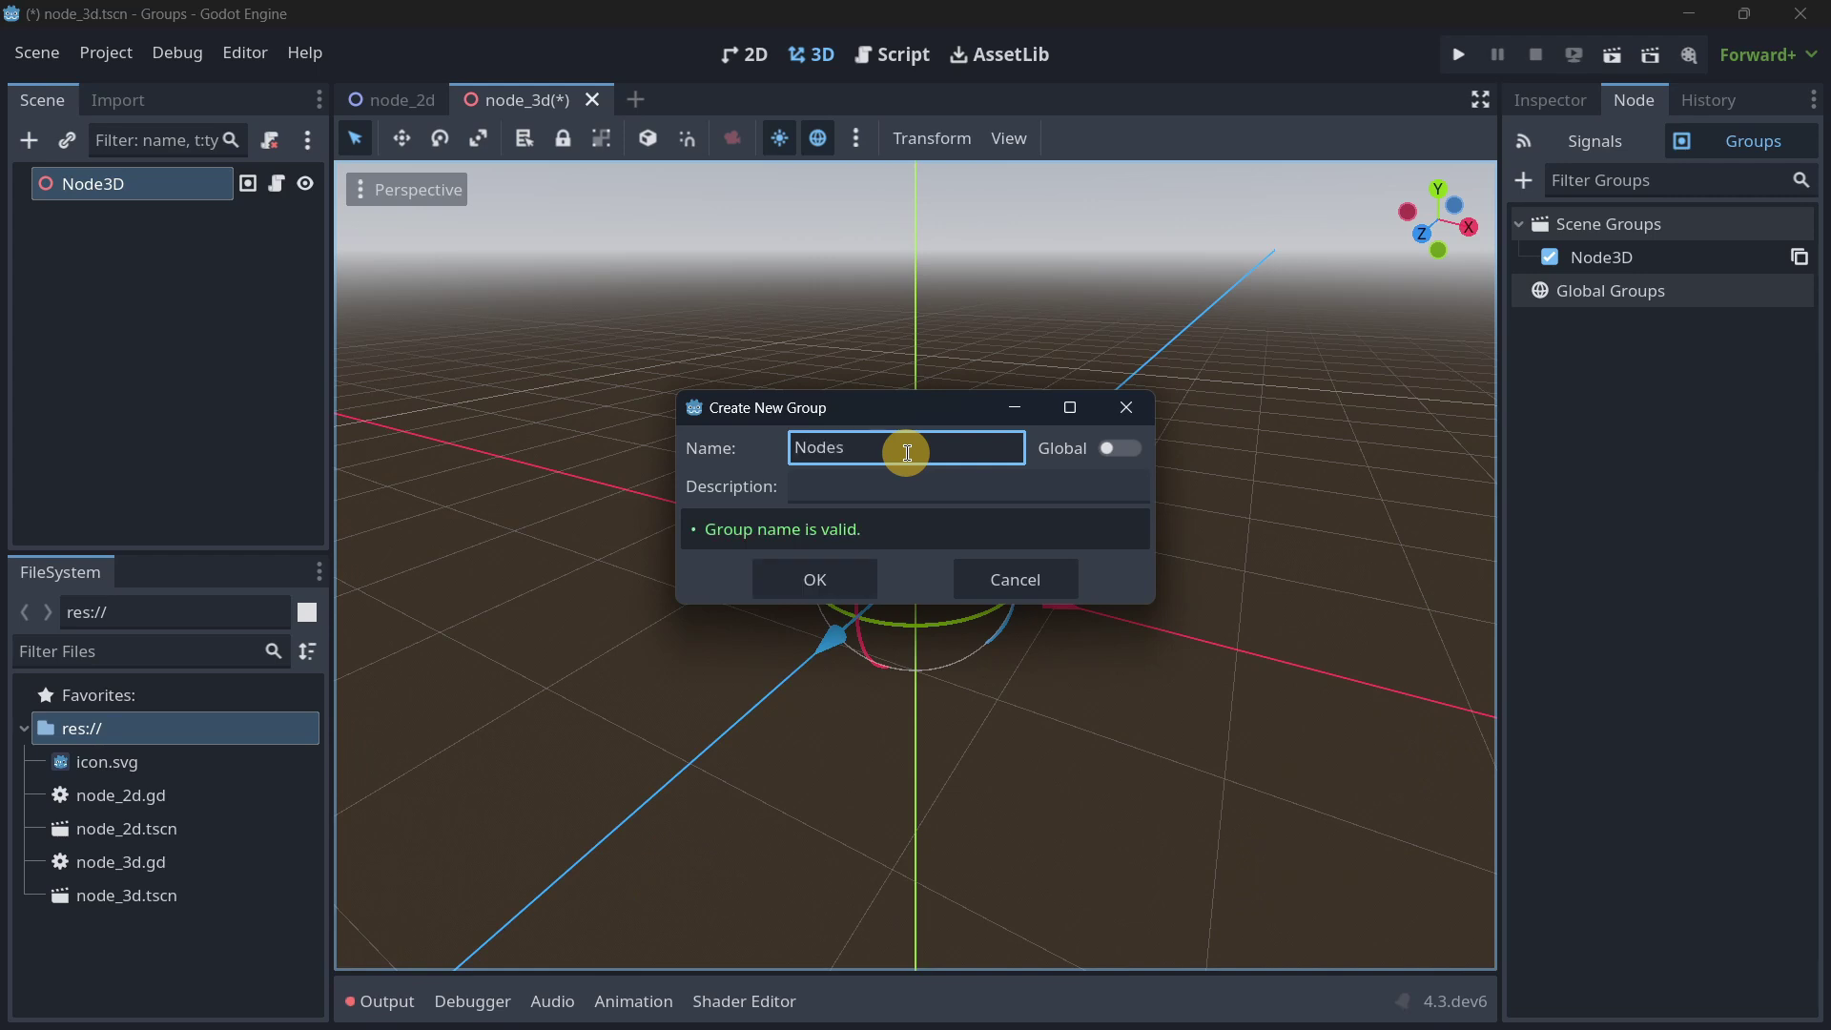
{"action": "left_click", "coordinate": [1115, 447]}
{"action": "left_click", "coordinate": [882, 497]}
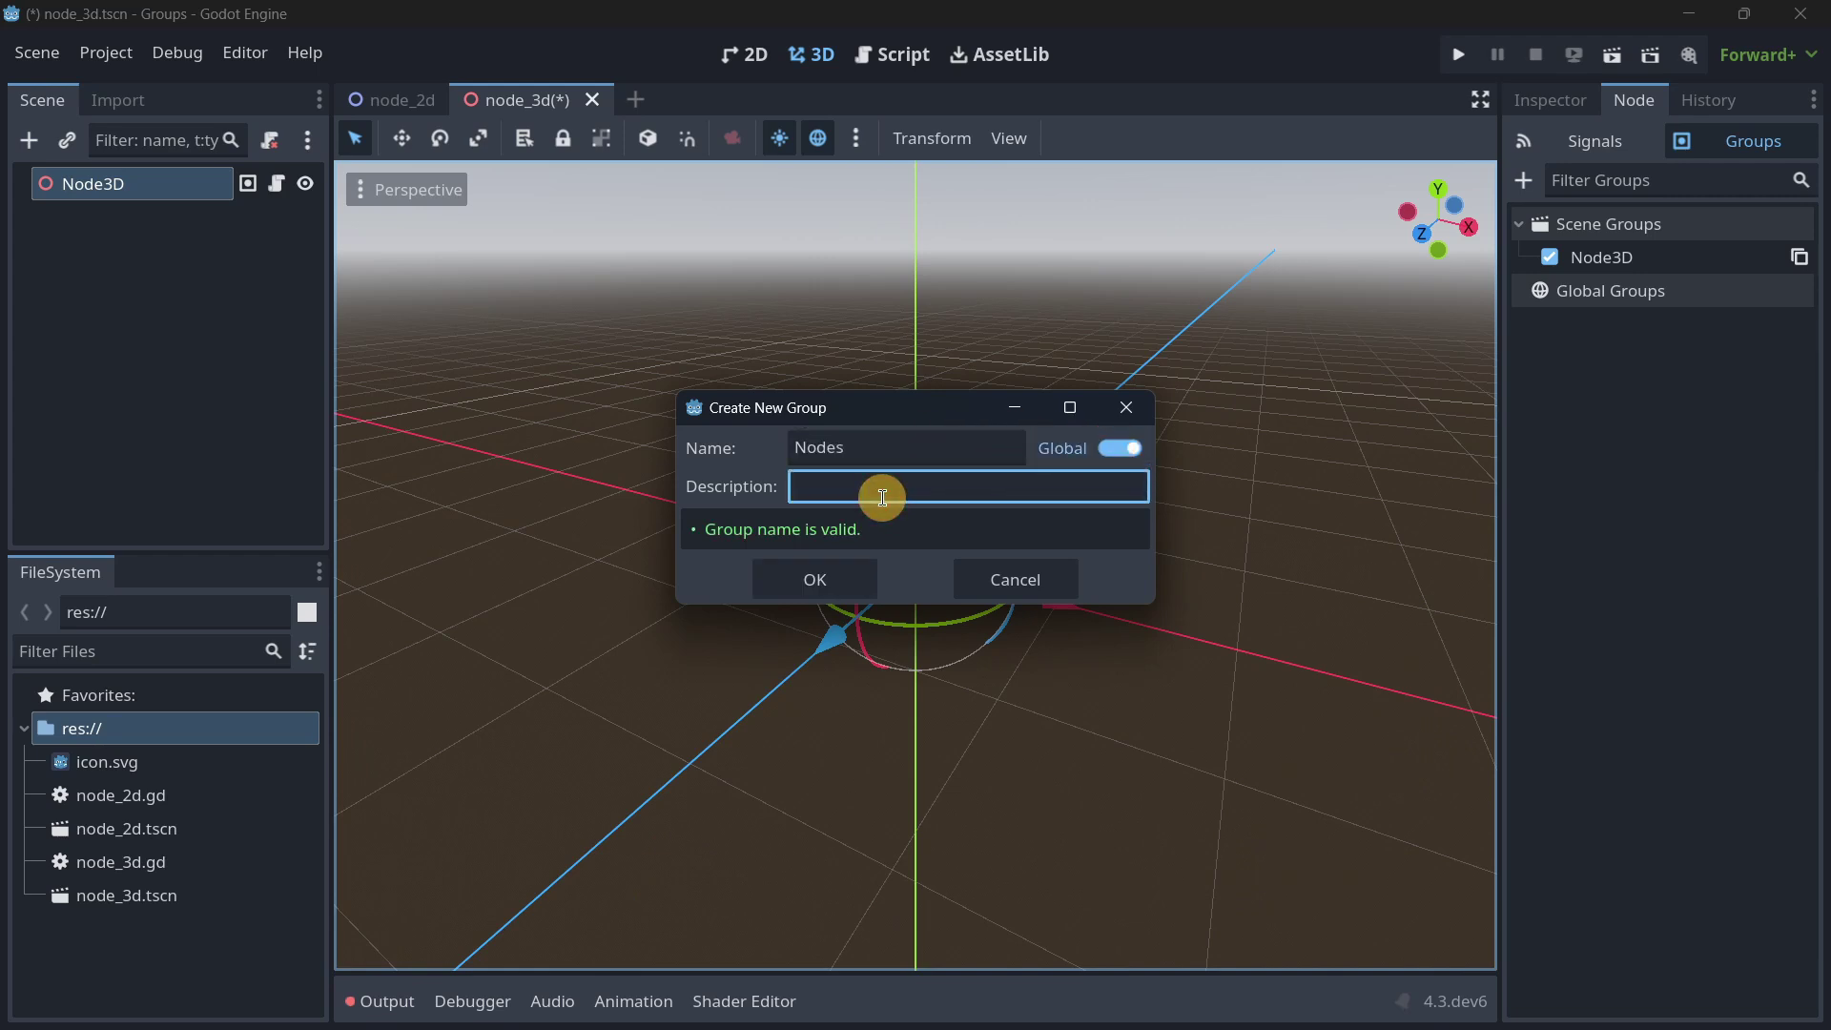
{"action": "type", "text": "This is the nodes group"}
{"action": "left_click", "coordinate": [801, 577]}
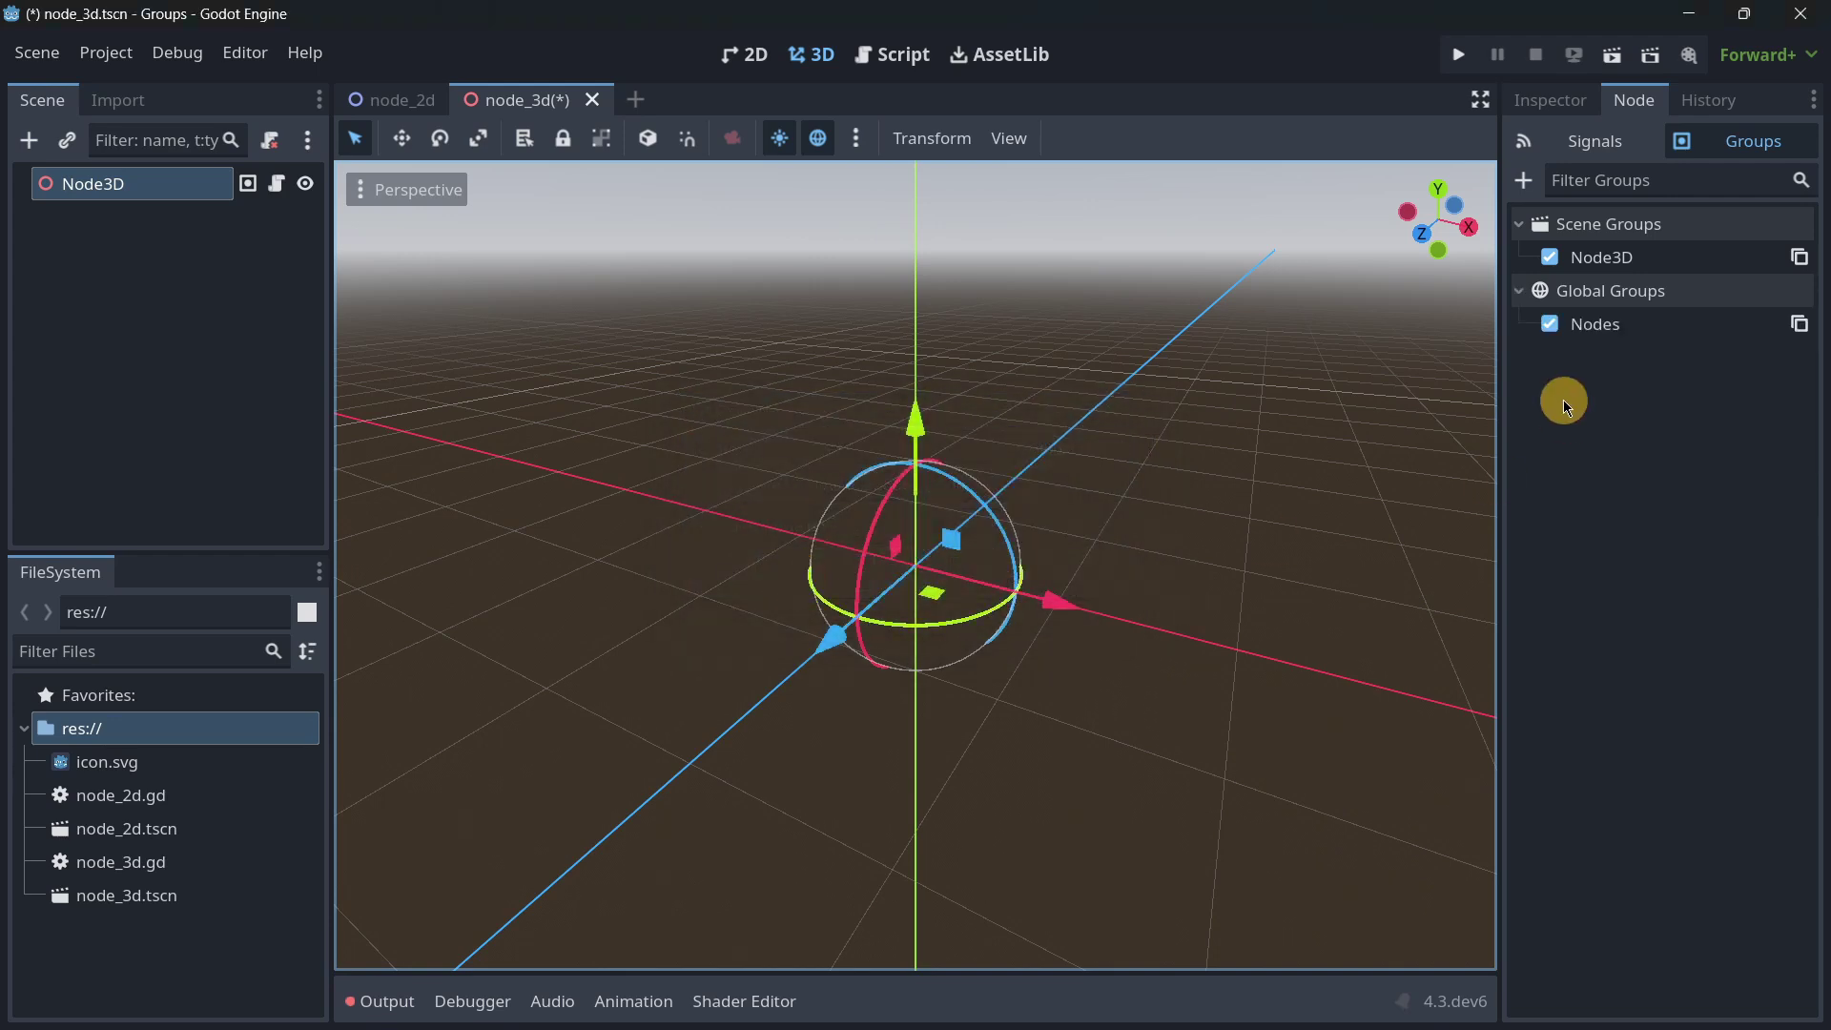
Step: In node_2d, add Node2D to the global Nodes group and open its script
{"action": "left_click", "coordinate": [415, 111]}
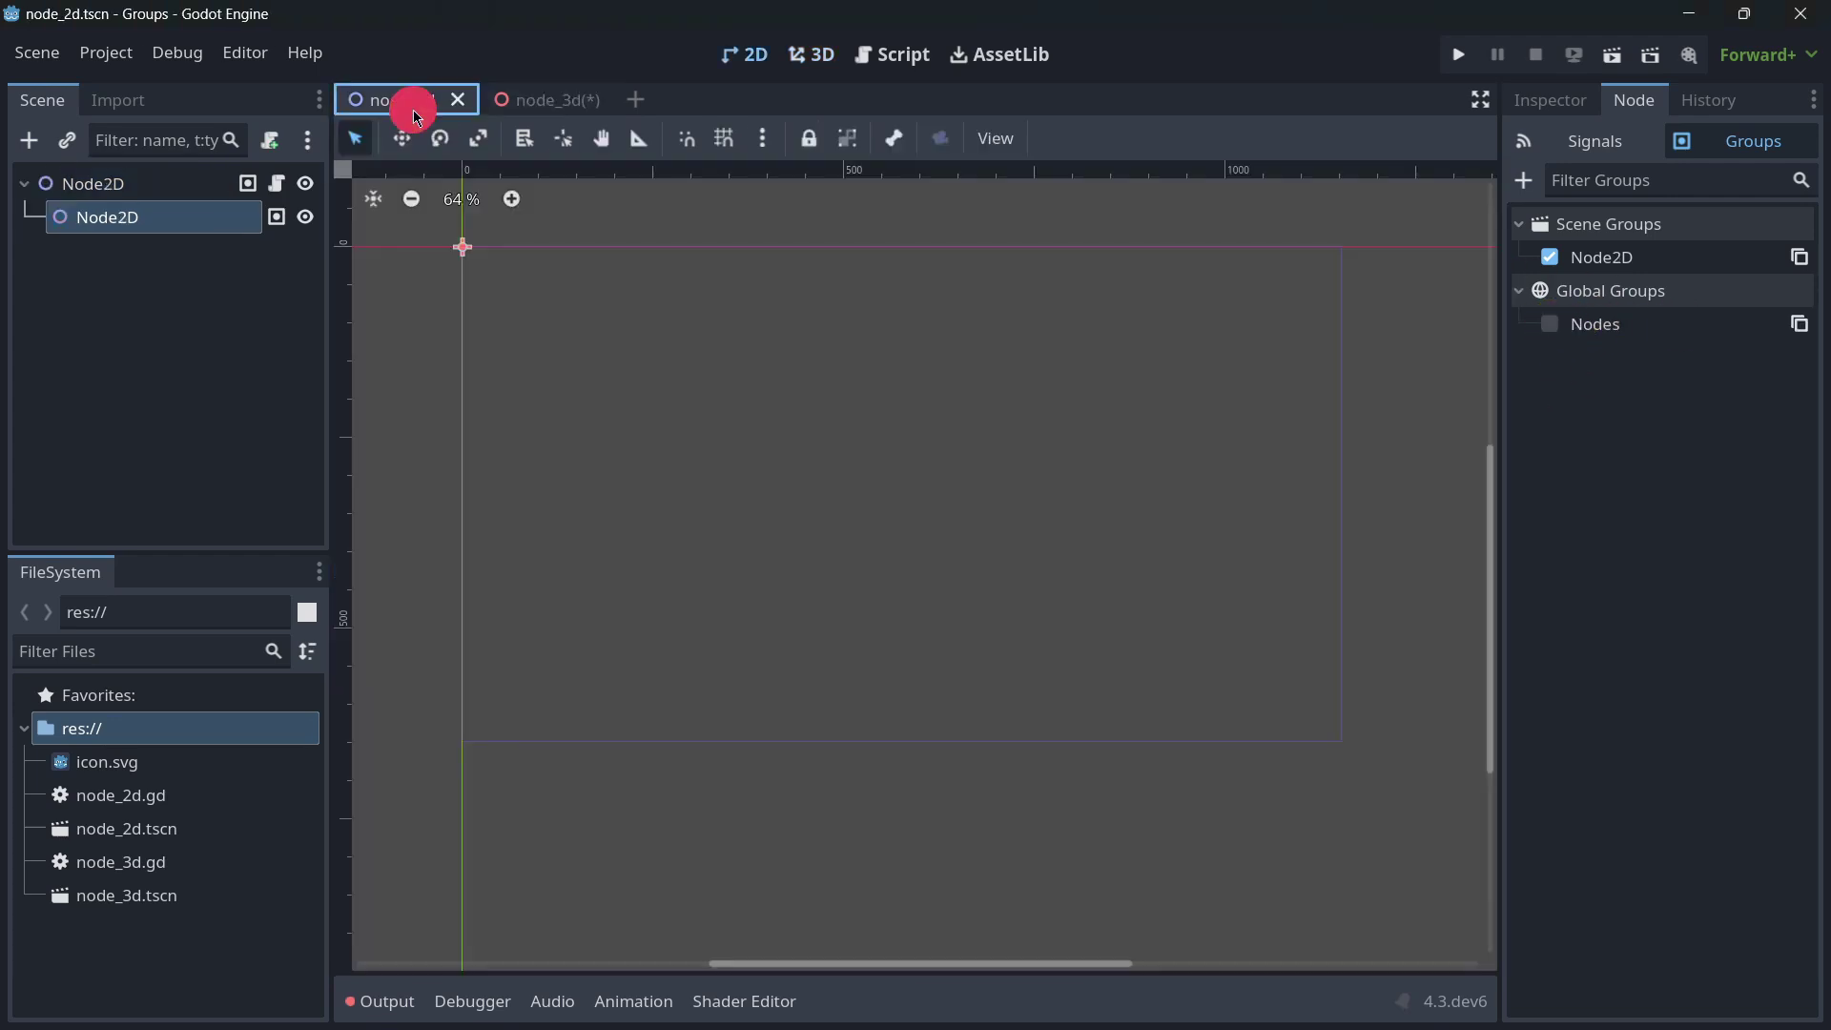
{"action": "left_click", "coordinate": [1550, 324]}
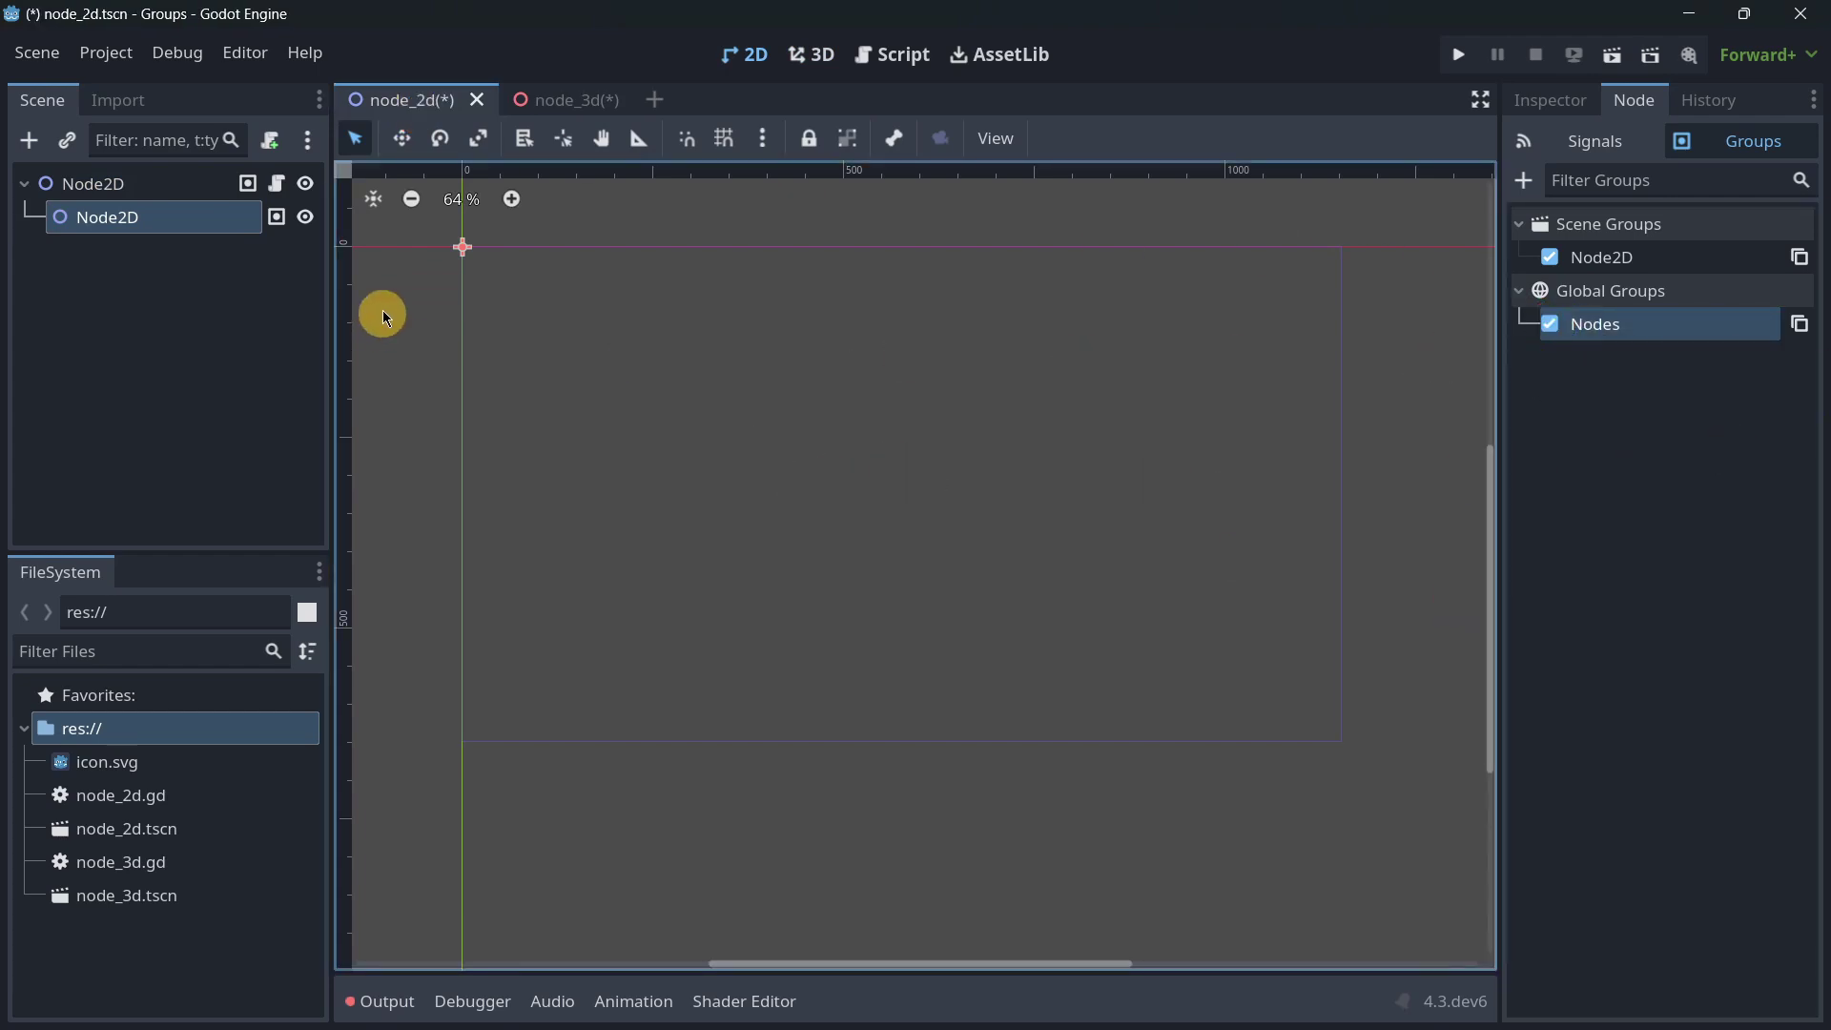
{"action": "left_click", "coordinate": [276, 183]}
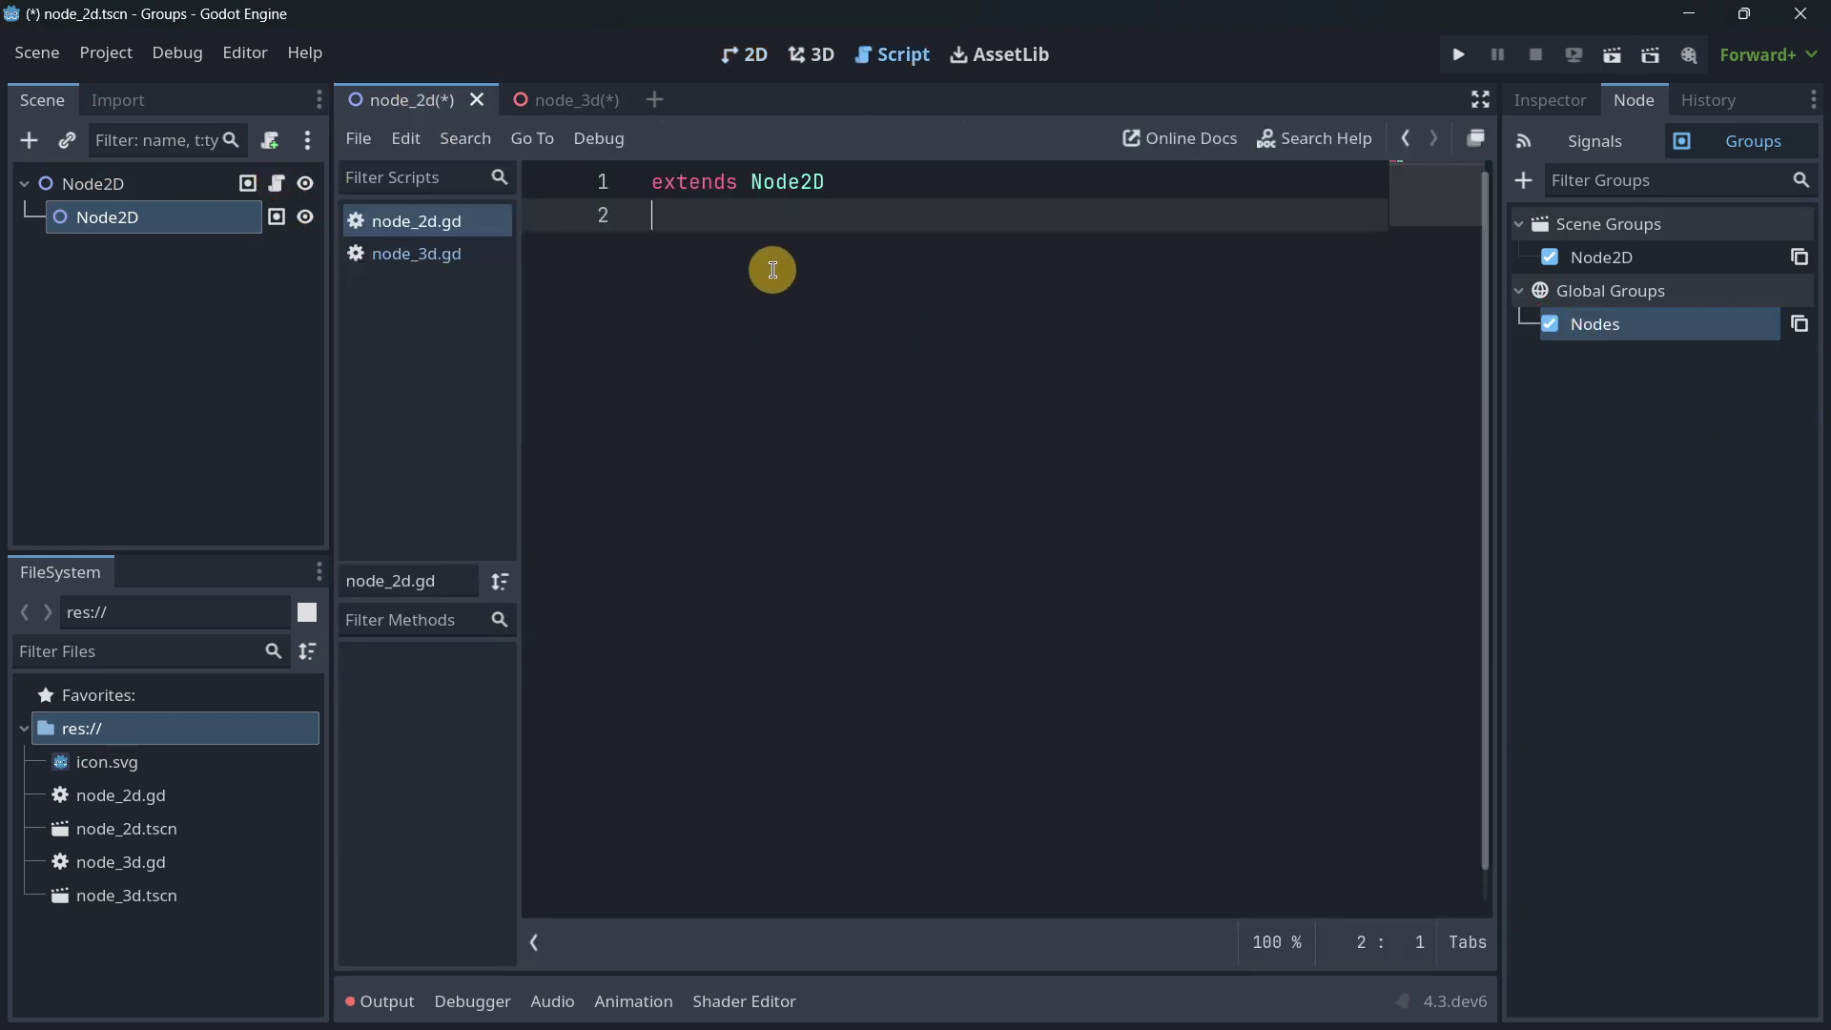
Step: Write a _ready() function in node_2d.gd that loops over the nodes in the Nodes group
{"action": "key", "text": "Return"}
{"action": "type", "text": "func _ready():"}
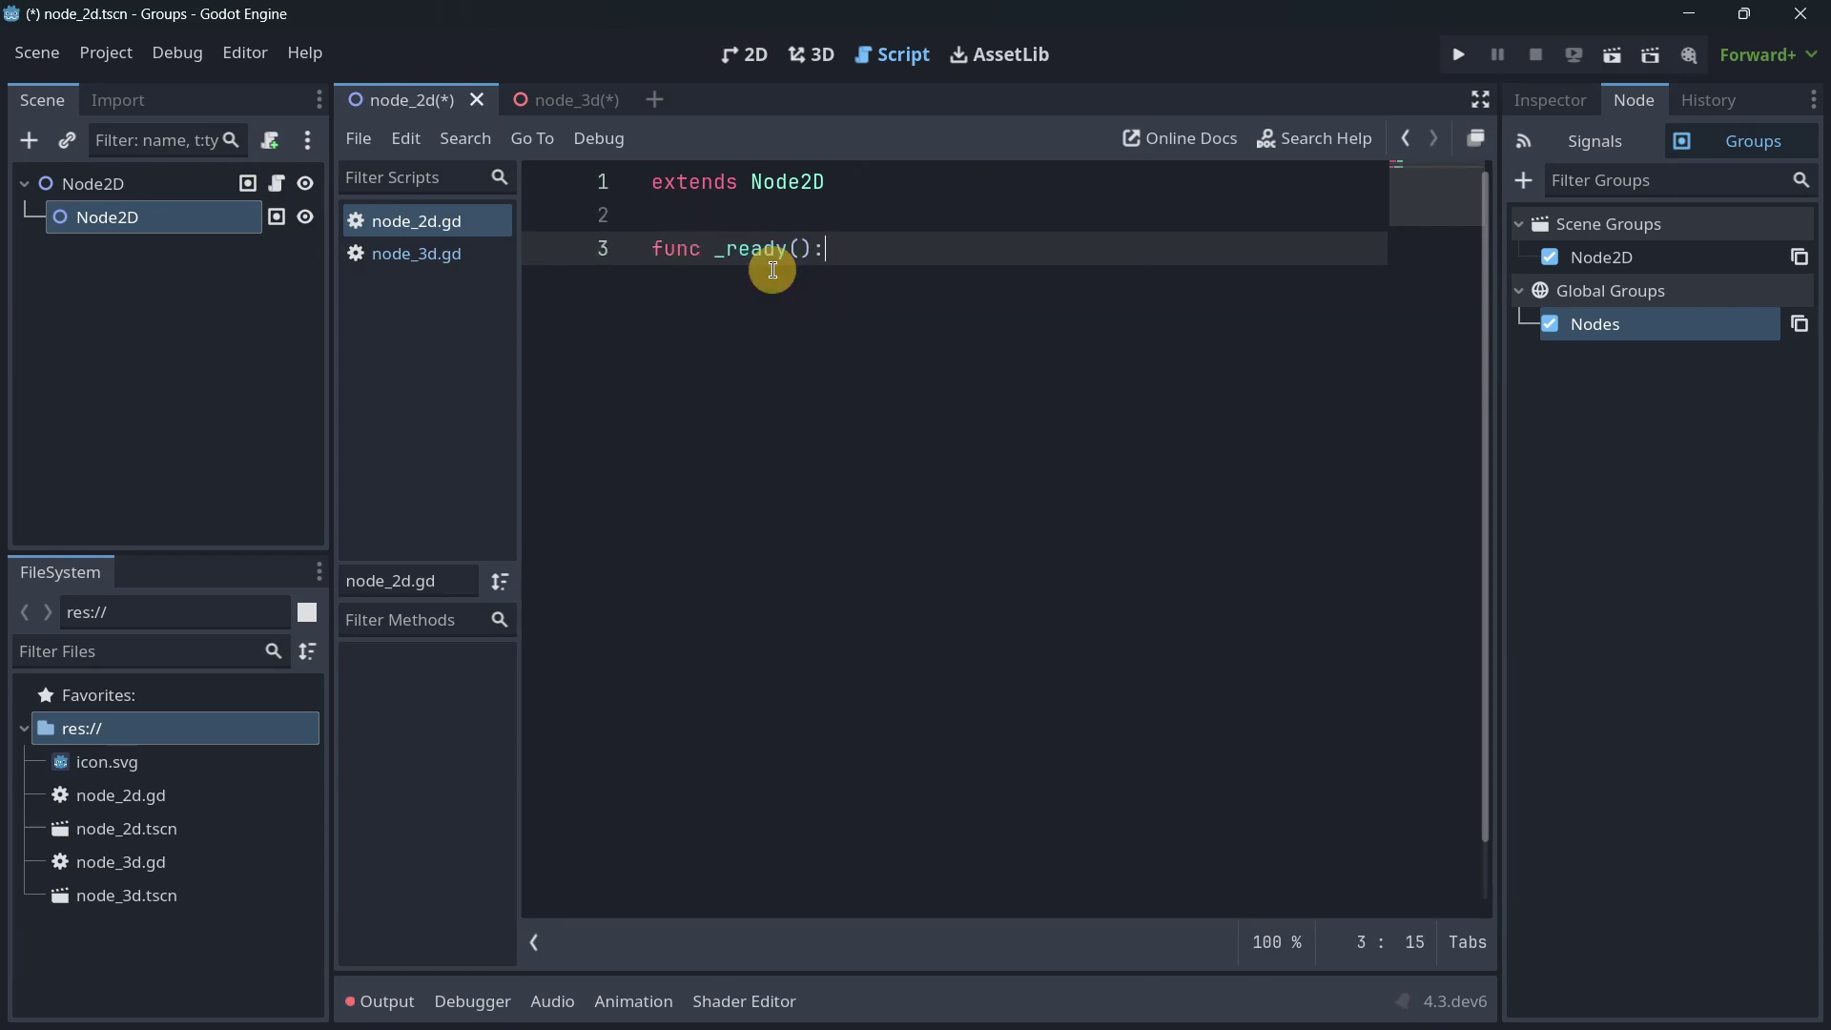
{"action": "key", "text": "Return"}
{"action": "type", "text": "for"}
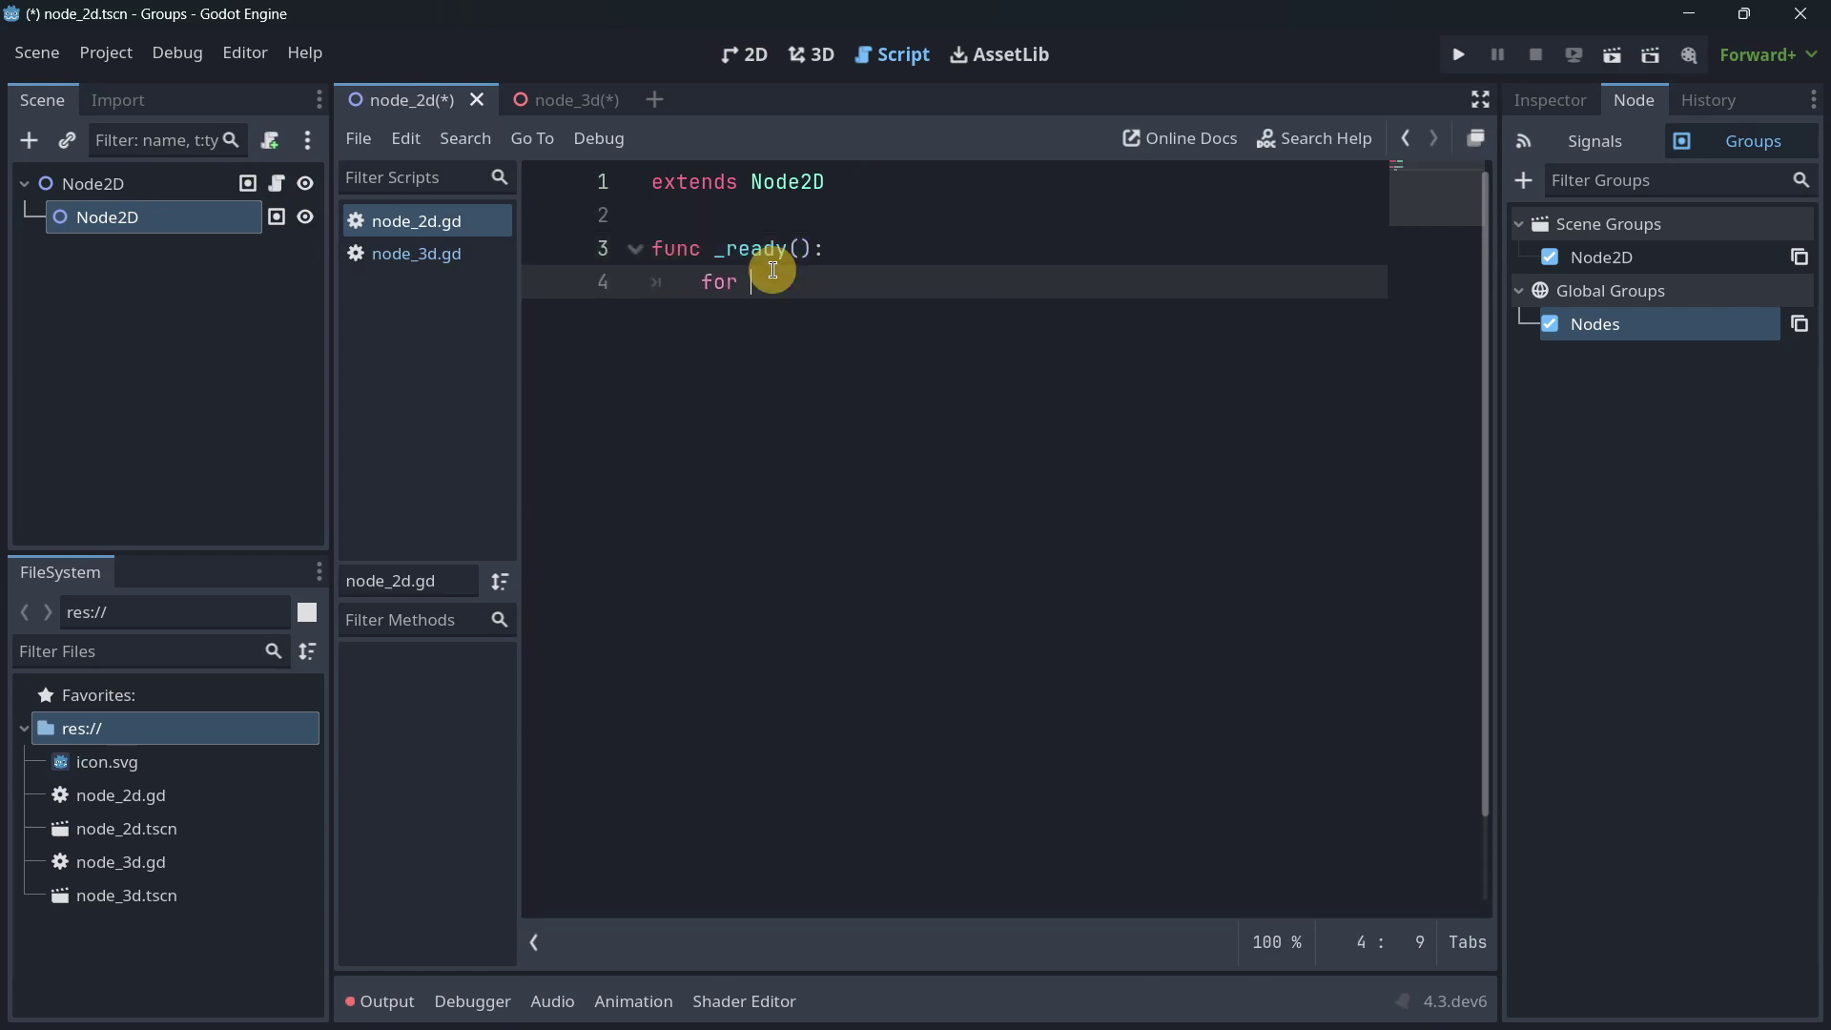
{"action": "type", "text": " node in get_tree().get_nodes_in_group(\"Nodes\"):"}
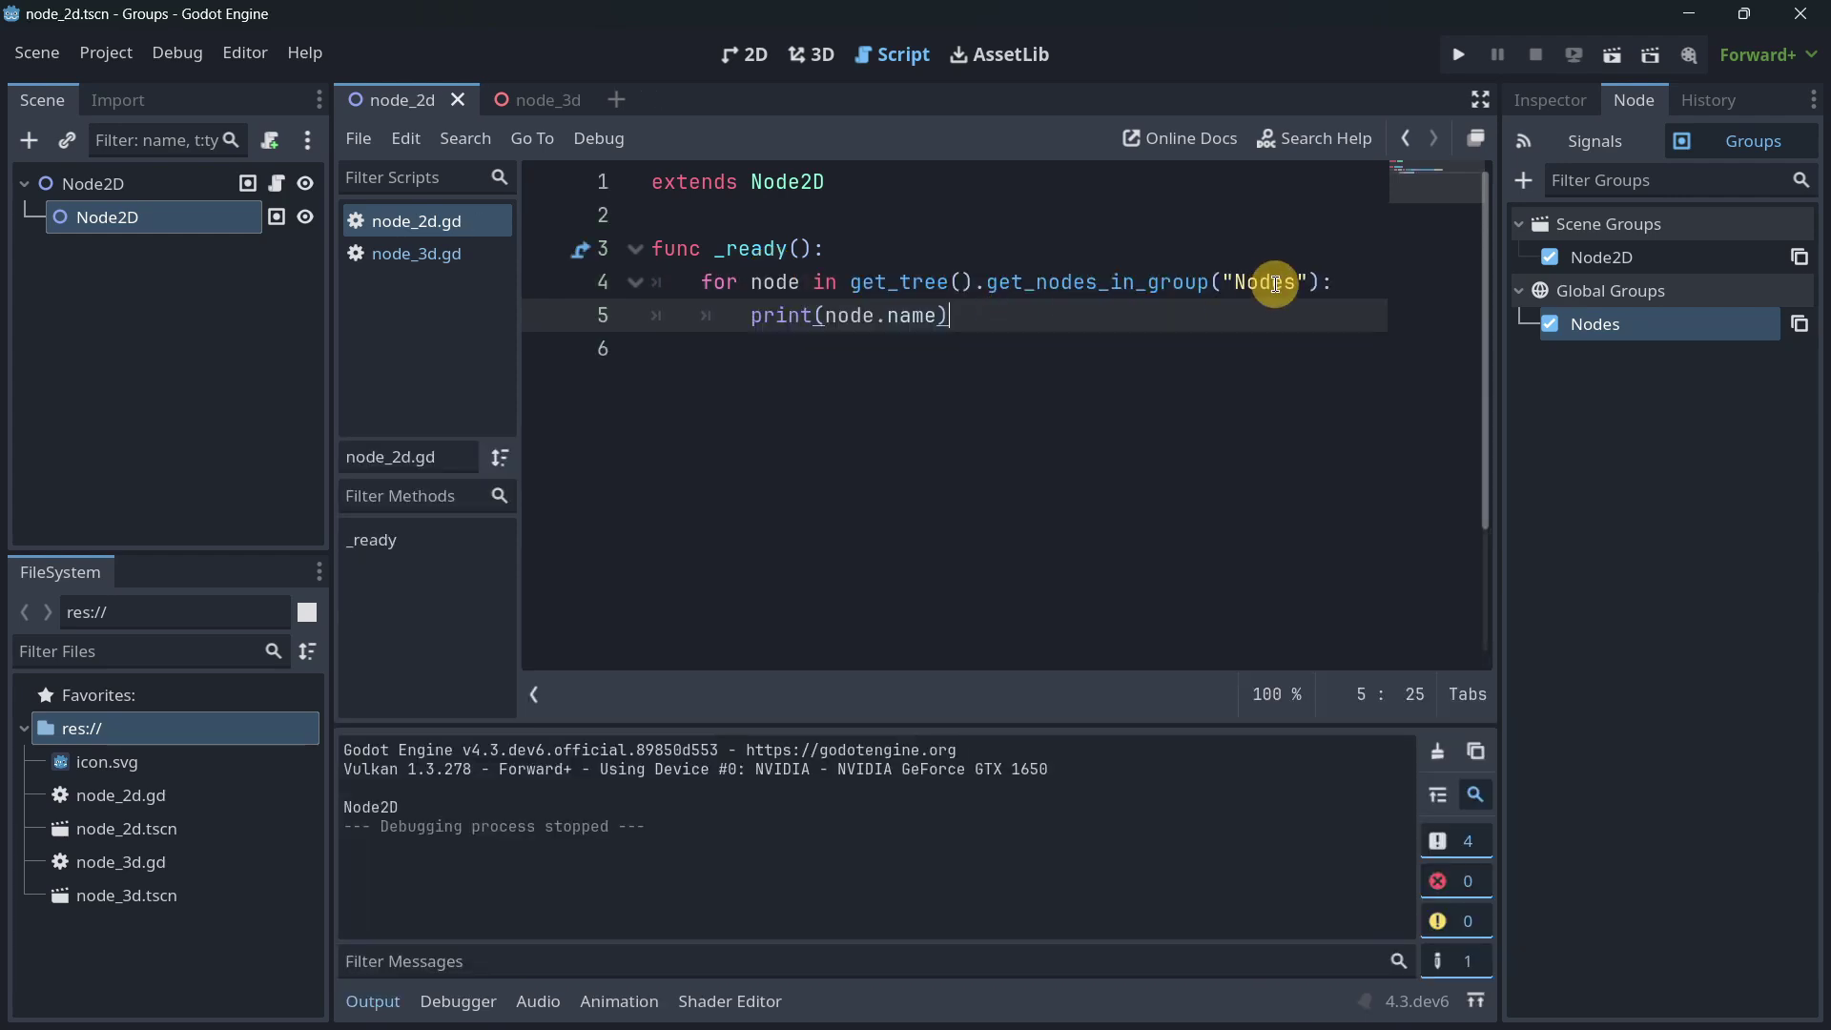
{"action": "double_click", "coordinate": [1295, 286]}
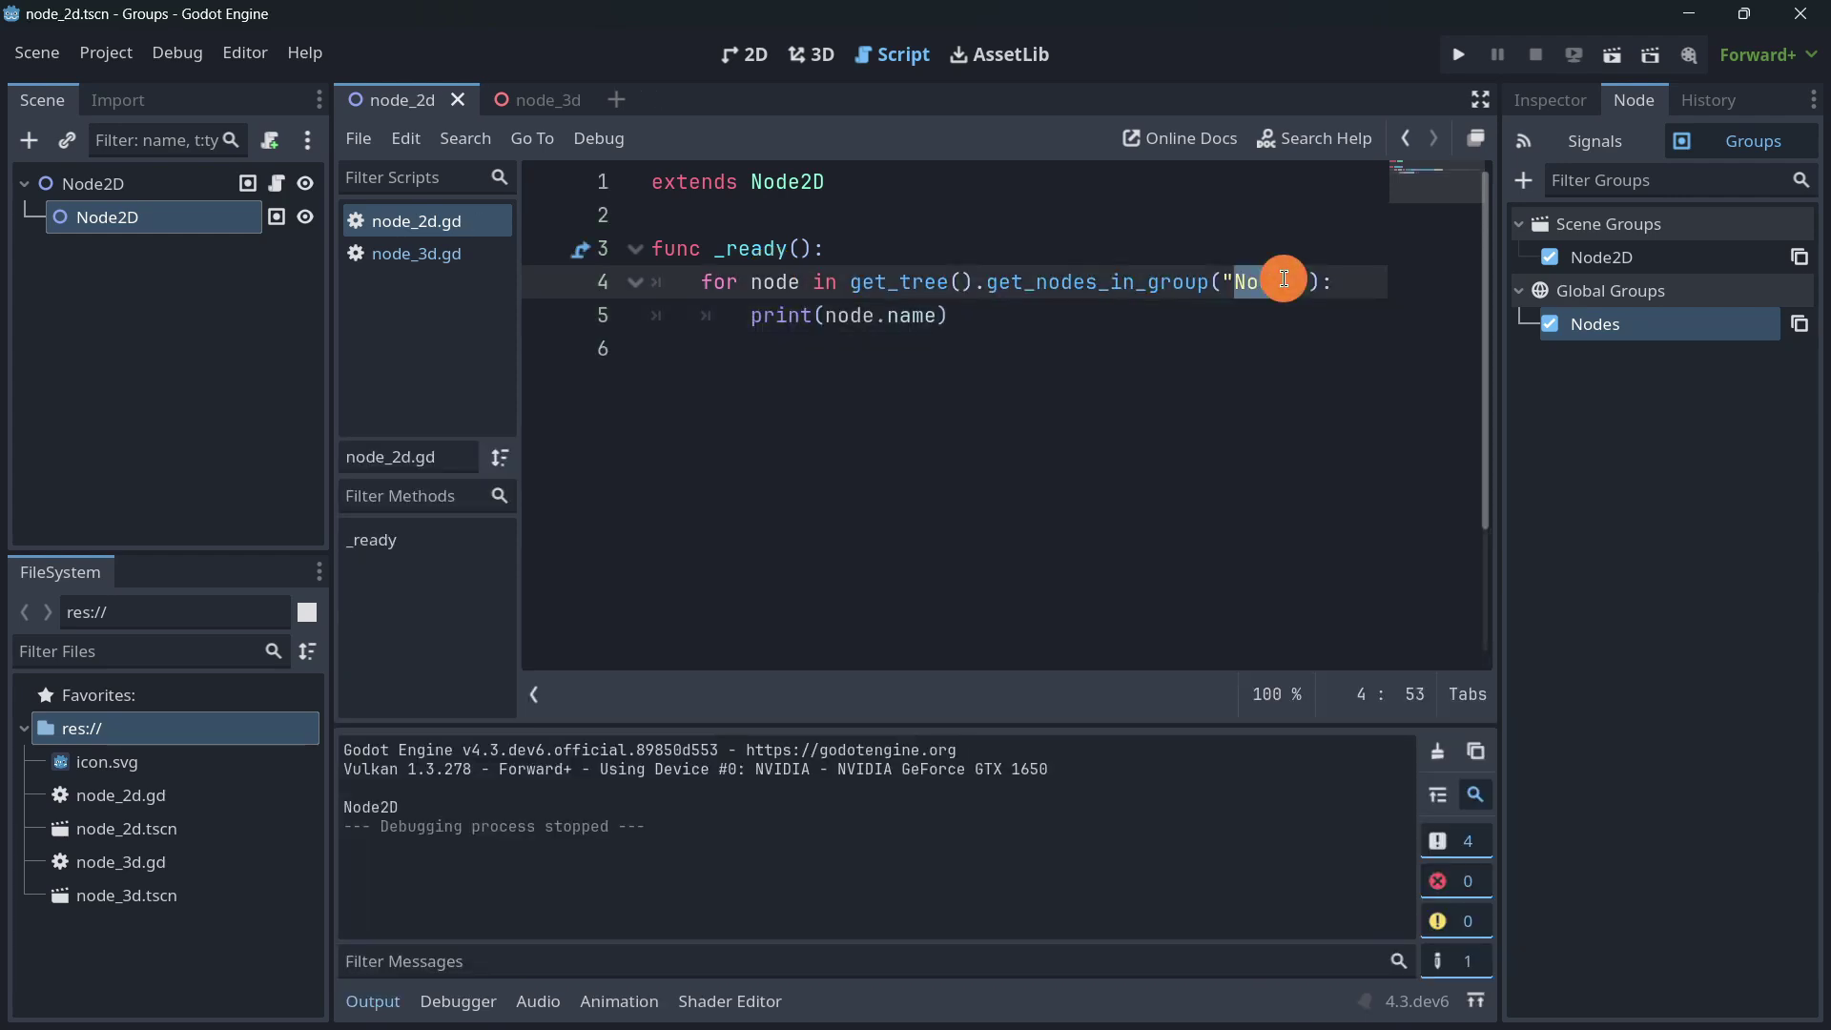
Step: Run the node_2d scene to check that it prints Node2D, then close the game
{"action": "left_click", "coordinate": [1612, 55]}
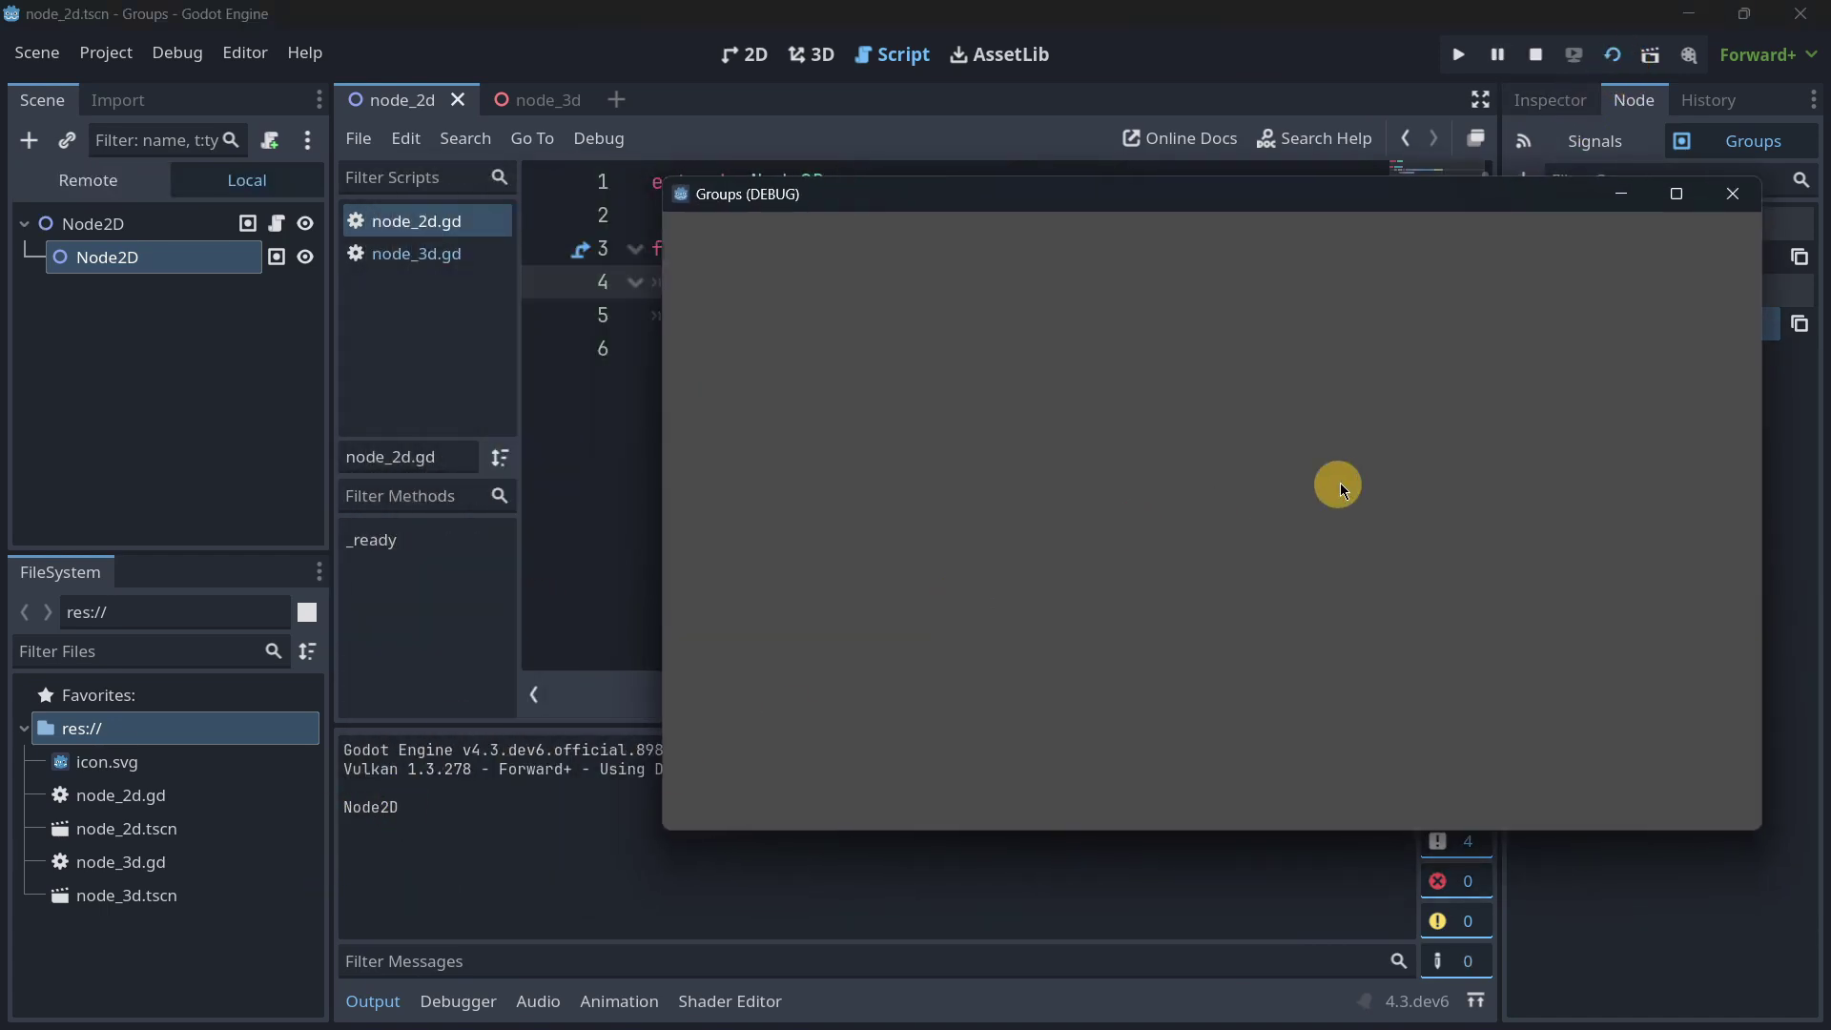
{"action": "left_click", "coordinate": [1732, 194]}
{"action": "left_click", "coordinate": [535, 100]}
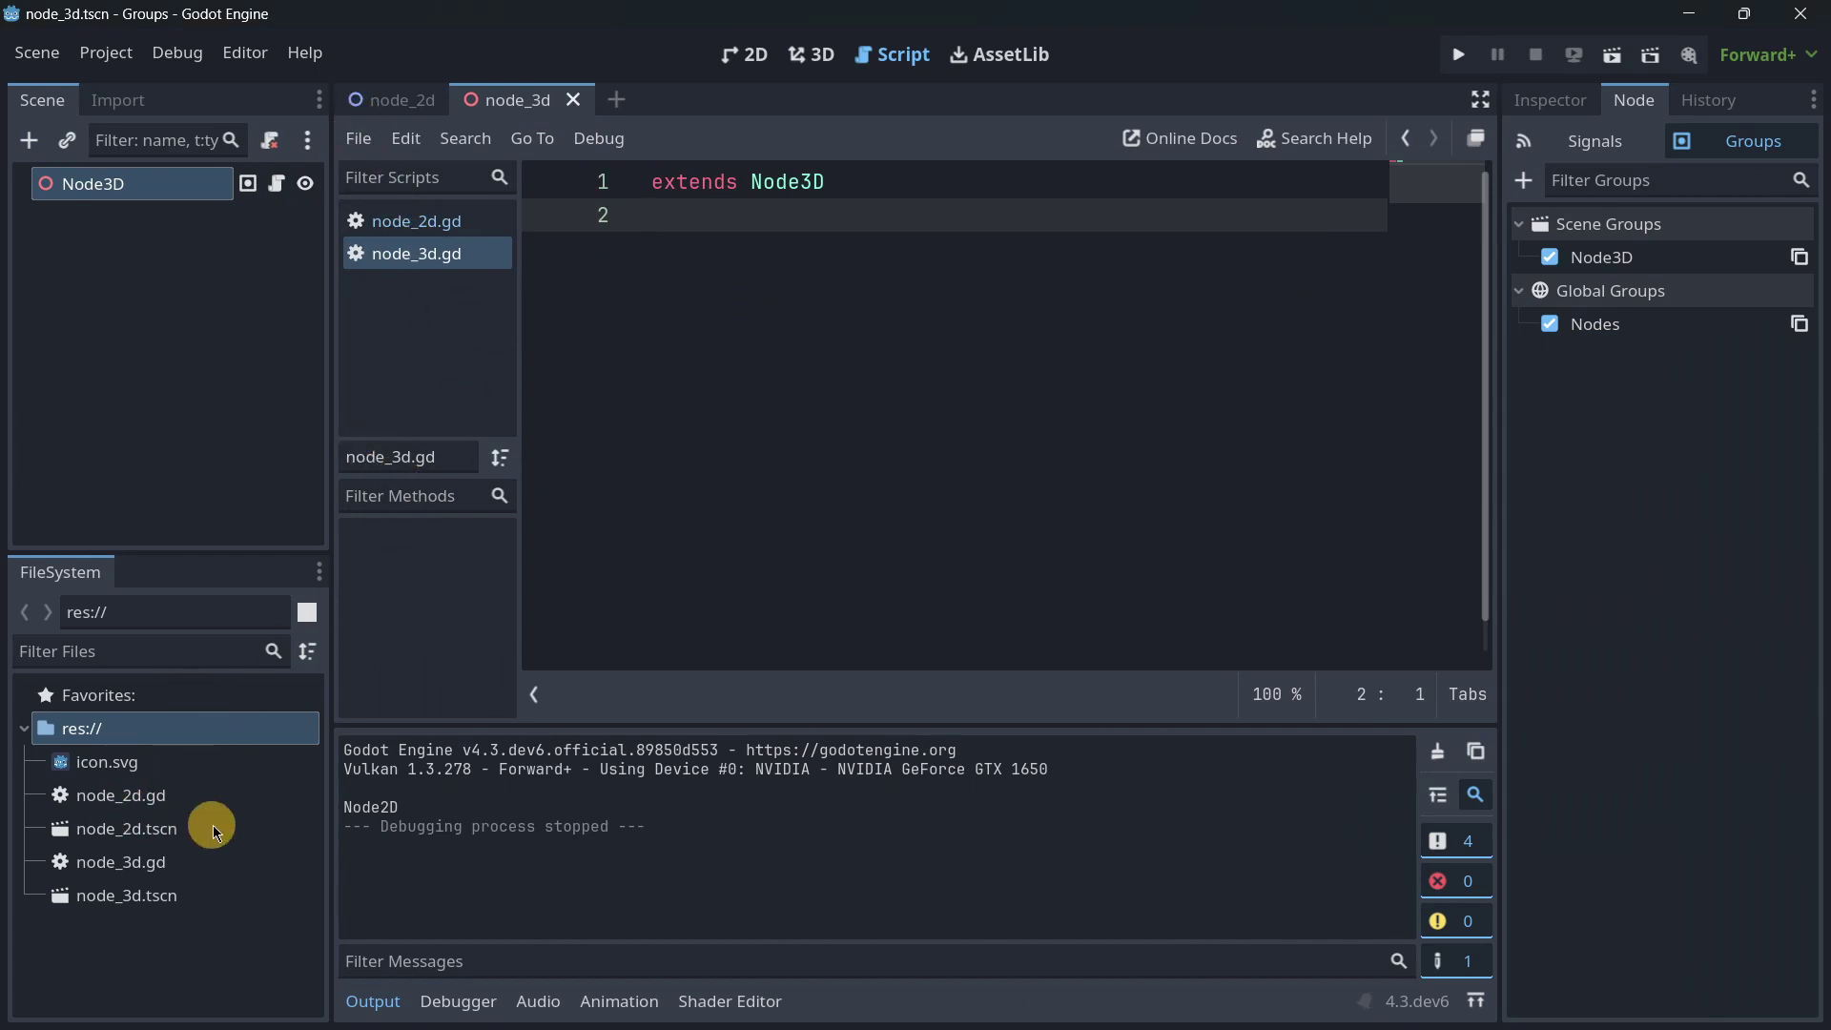
Step: Copy the _ready function from node_2d.gd and paste it into node_3d.gd below extends Node3D
{"action": "left_click", "coordinate": [387, 100]}
{"action": "left_click_drag", "start_coordinate": [953, 316], "coordinate": [644, 248]}
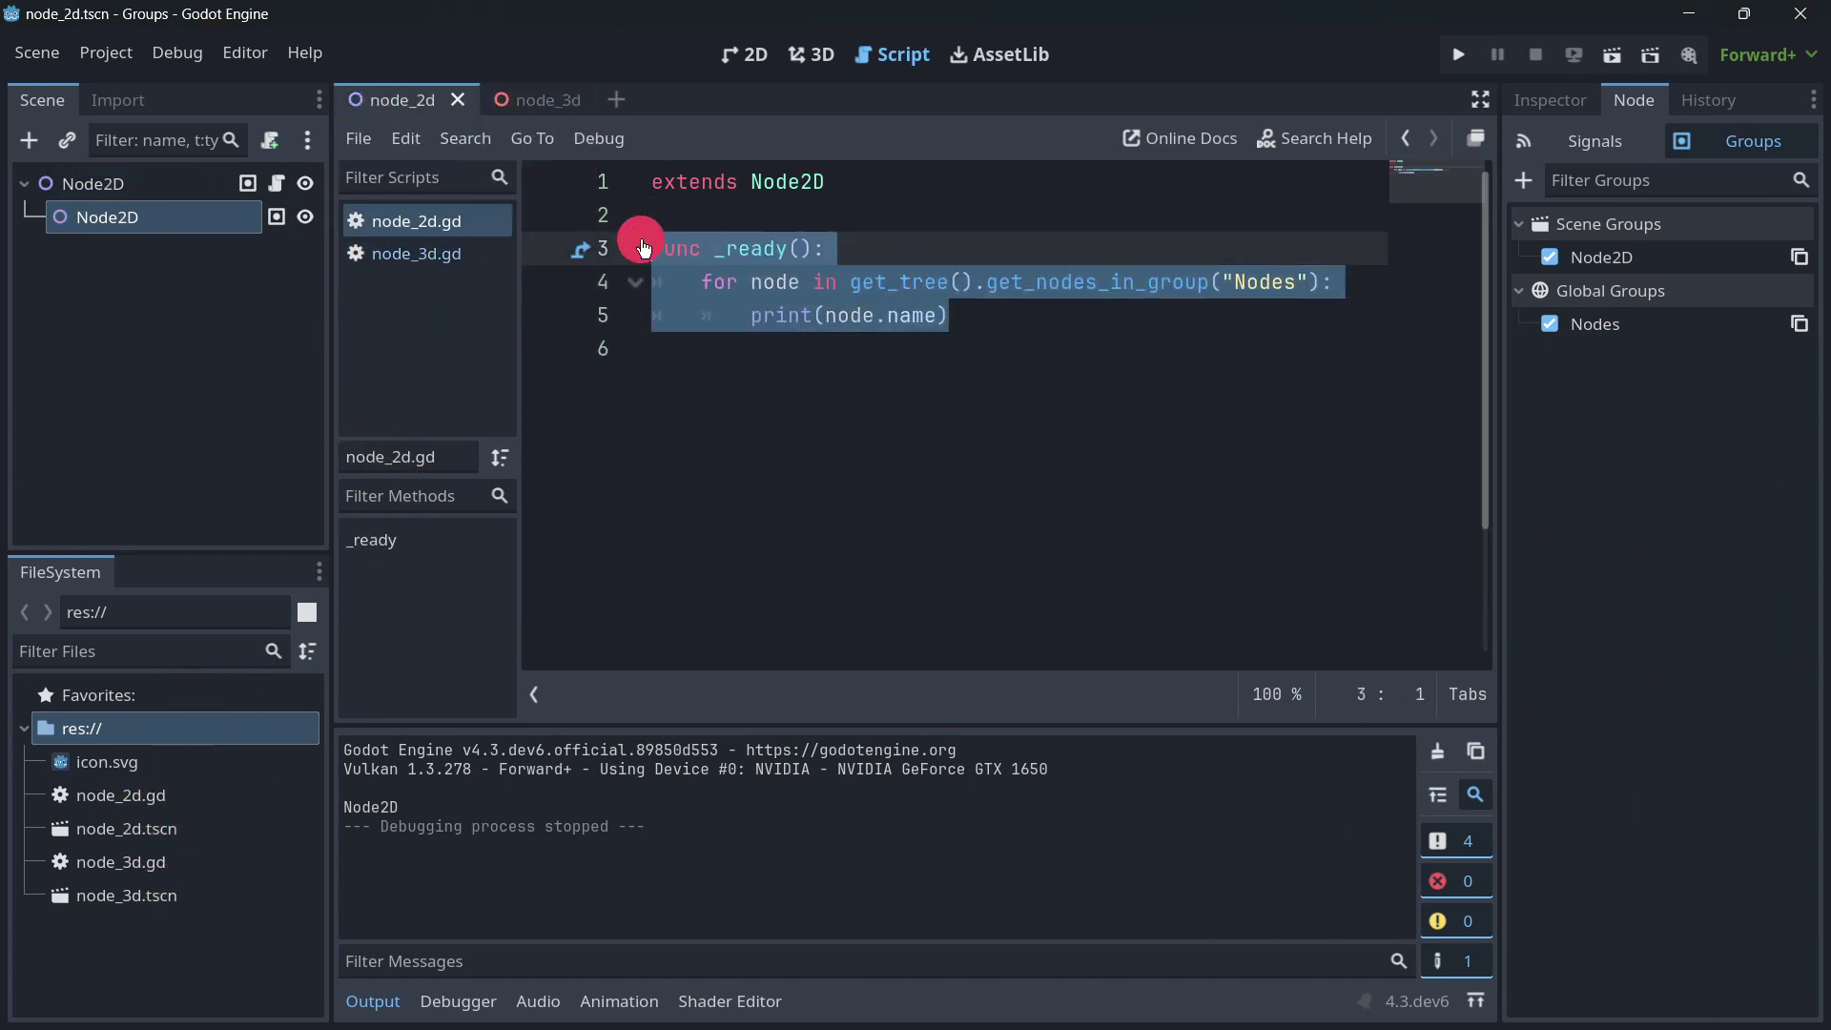
{"action": "key", "text": "ctrl+c"}
{"action": "left_click", "coordinate": [416, 253]}
{"action": "left_click", "coordinate": [689, 238]}
{"action": "key", "text": "ctrl+v"}
Step: Run the node_3d scene to confirm it prints Node3D, then close the game window
{"action": "left_click", "coordinate": [522, 102]}
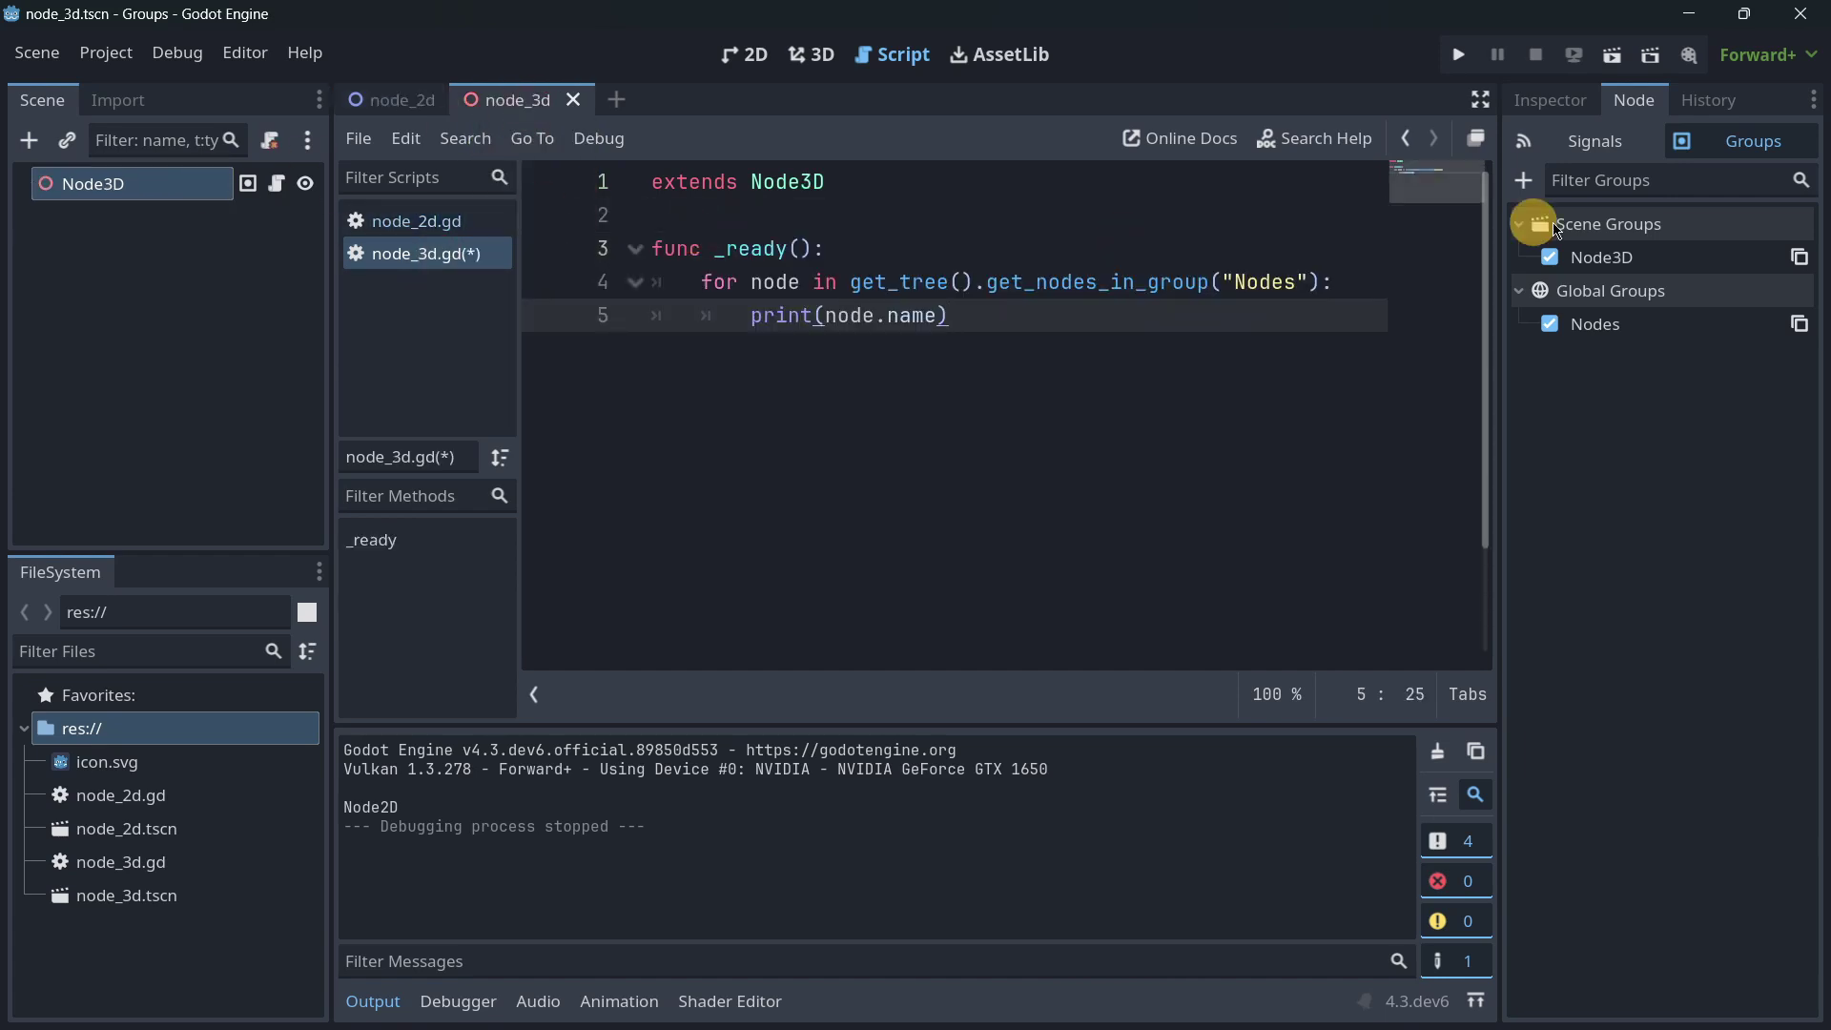
{"action": "left_click", "coordinate": [1611, 55]}
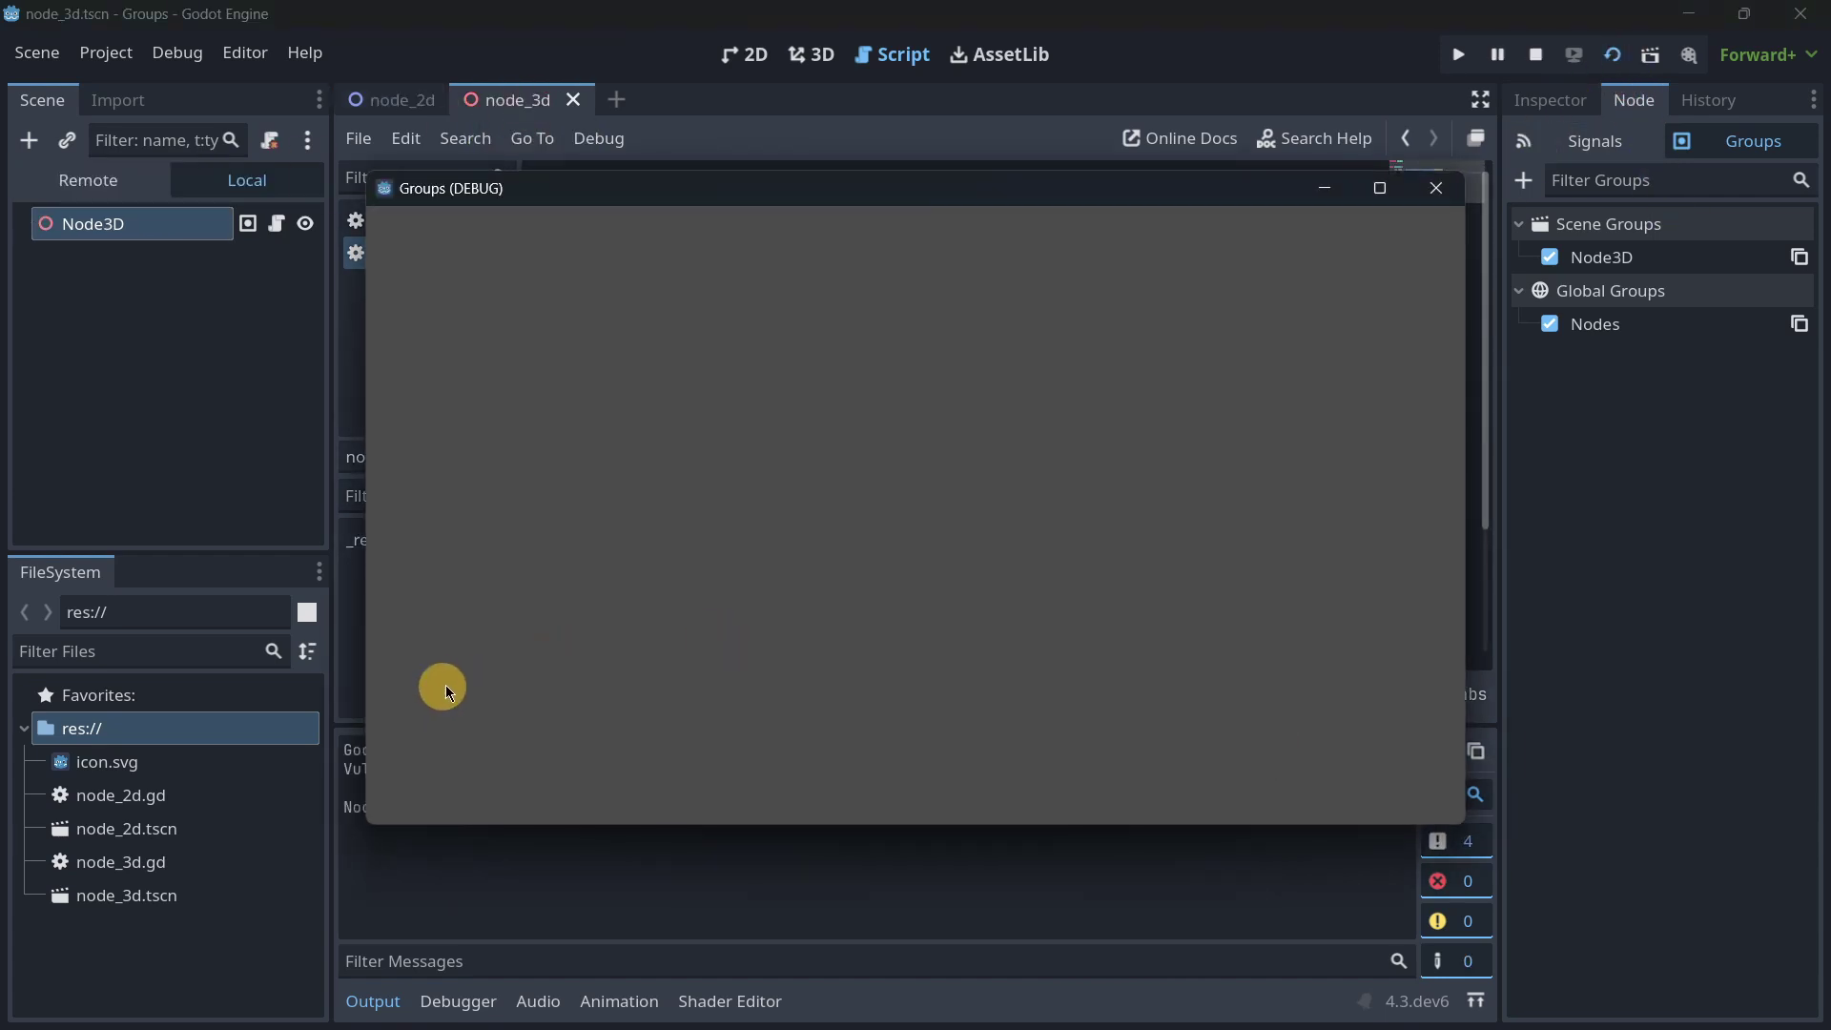
{"action": "left_click_drag", "start_coordinate": [572, 188], "coordinate": [765, 201]}
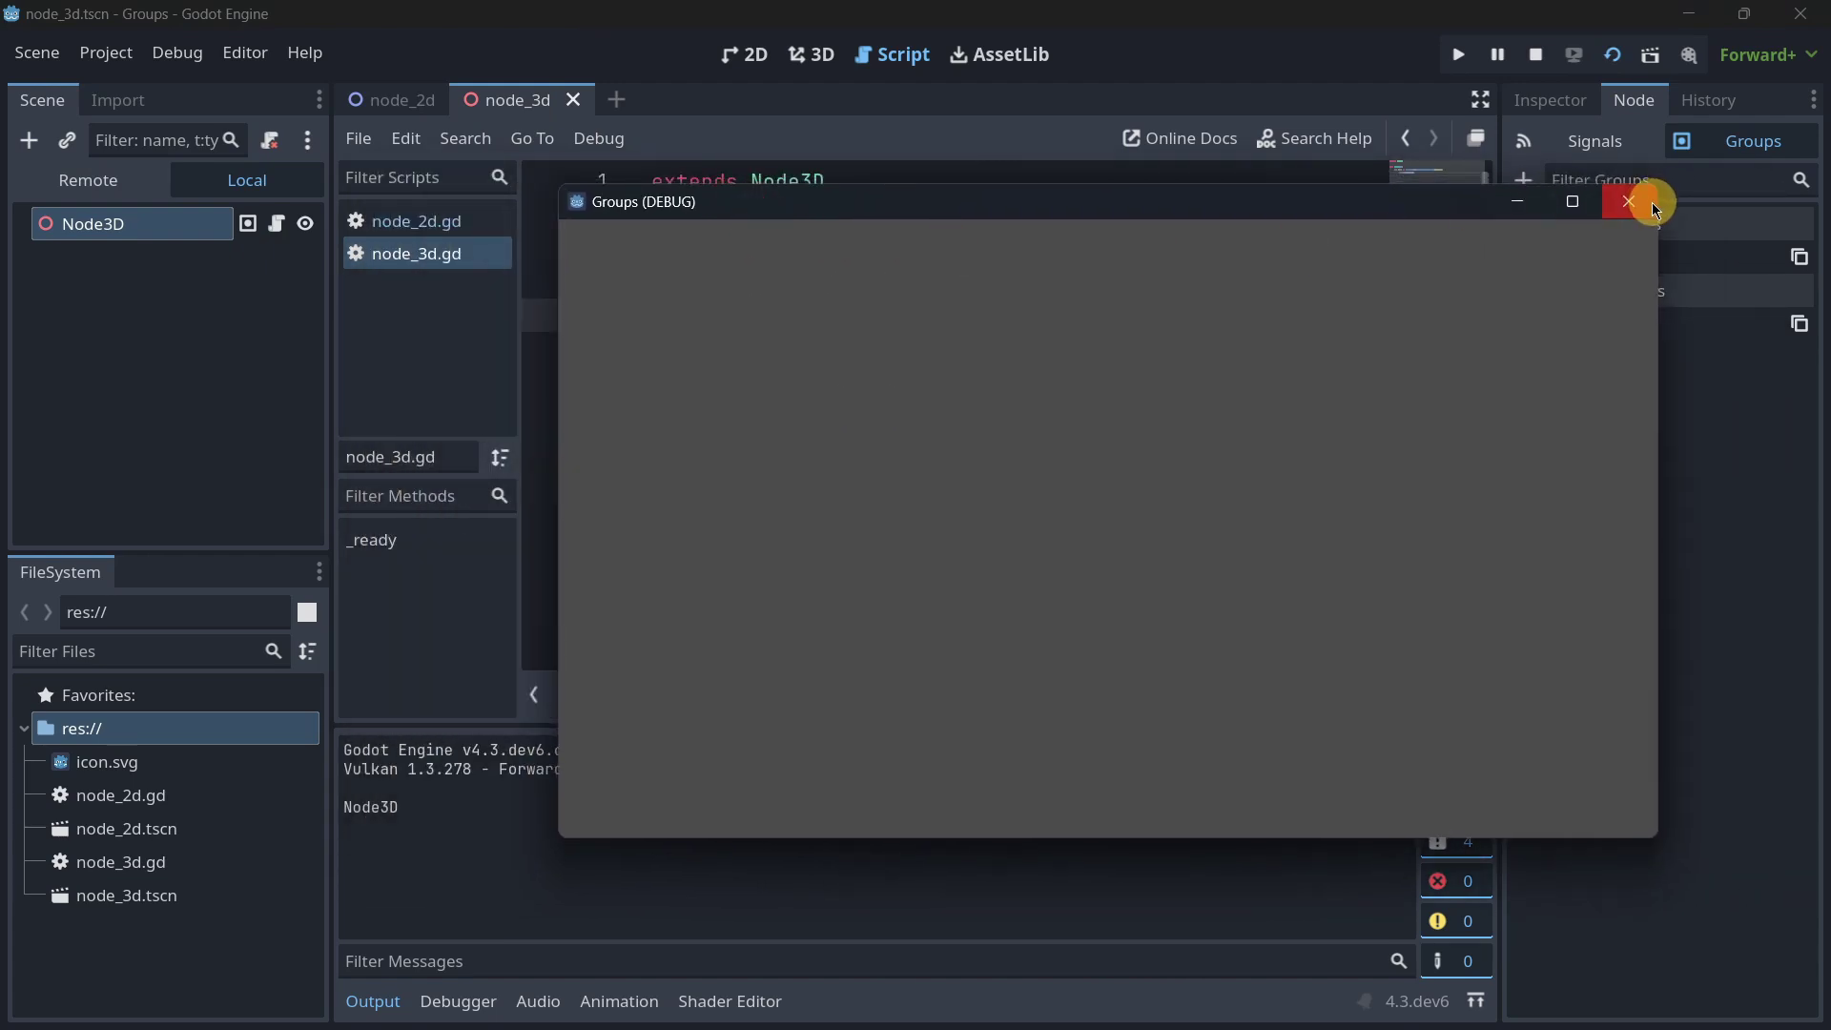
{"action": "left_click", "coordinate": [1653, 206]}
{"action": "left_click", "coordinate": [743, 67]}
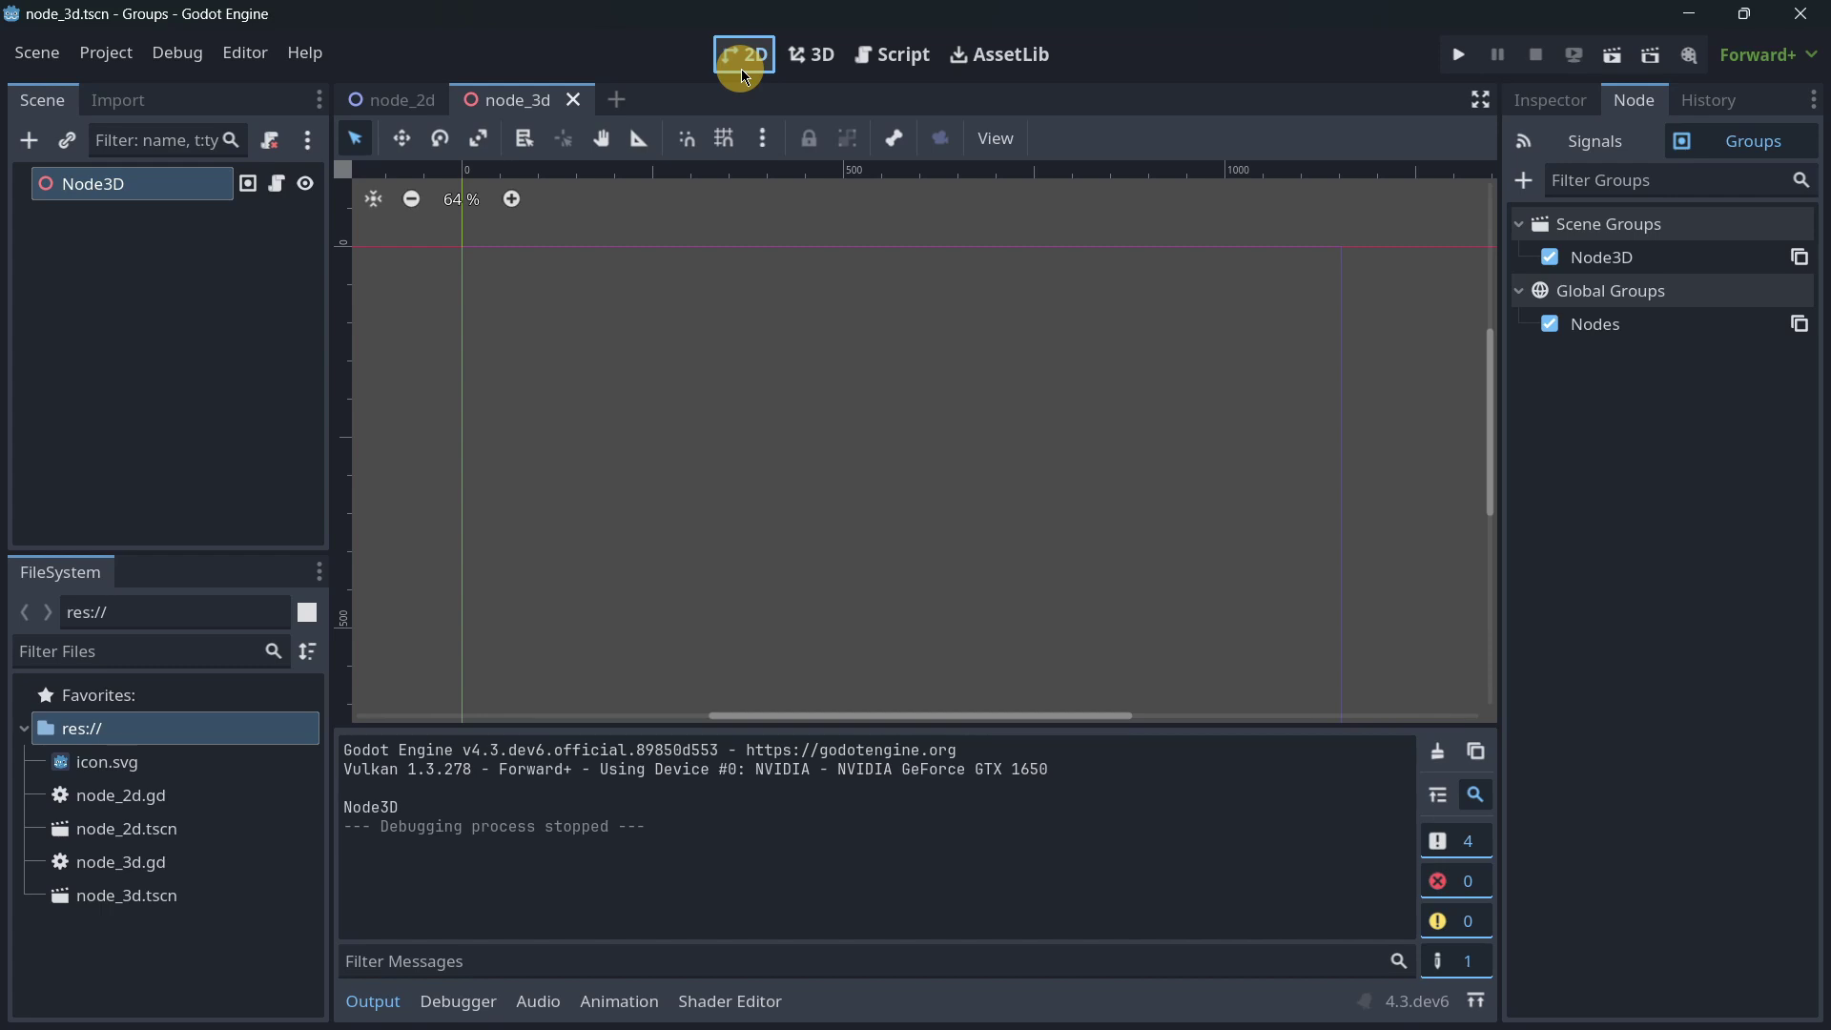
{"action": "double_click", "coordinate": [1549, 259]}
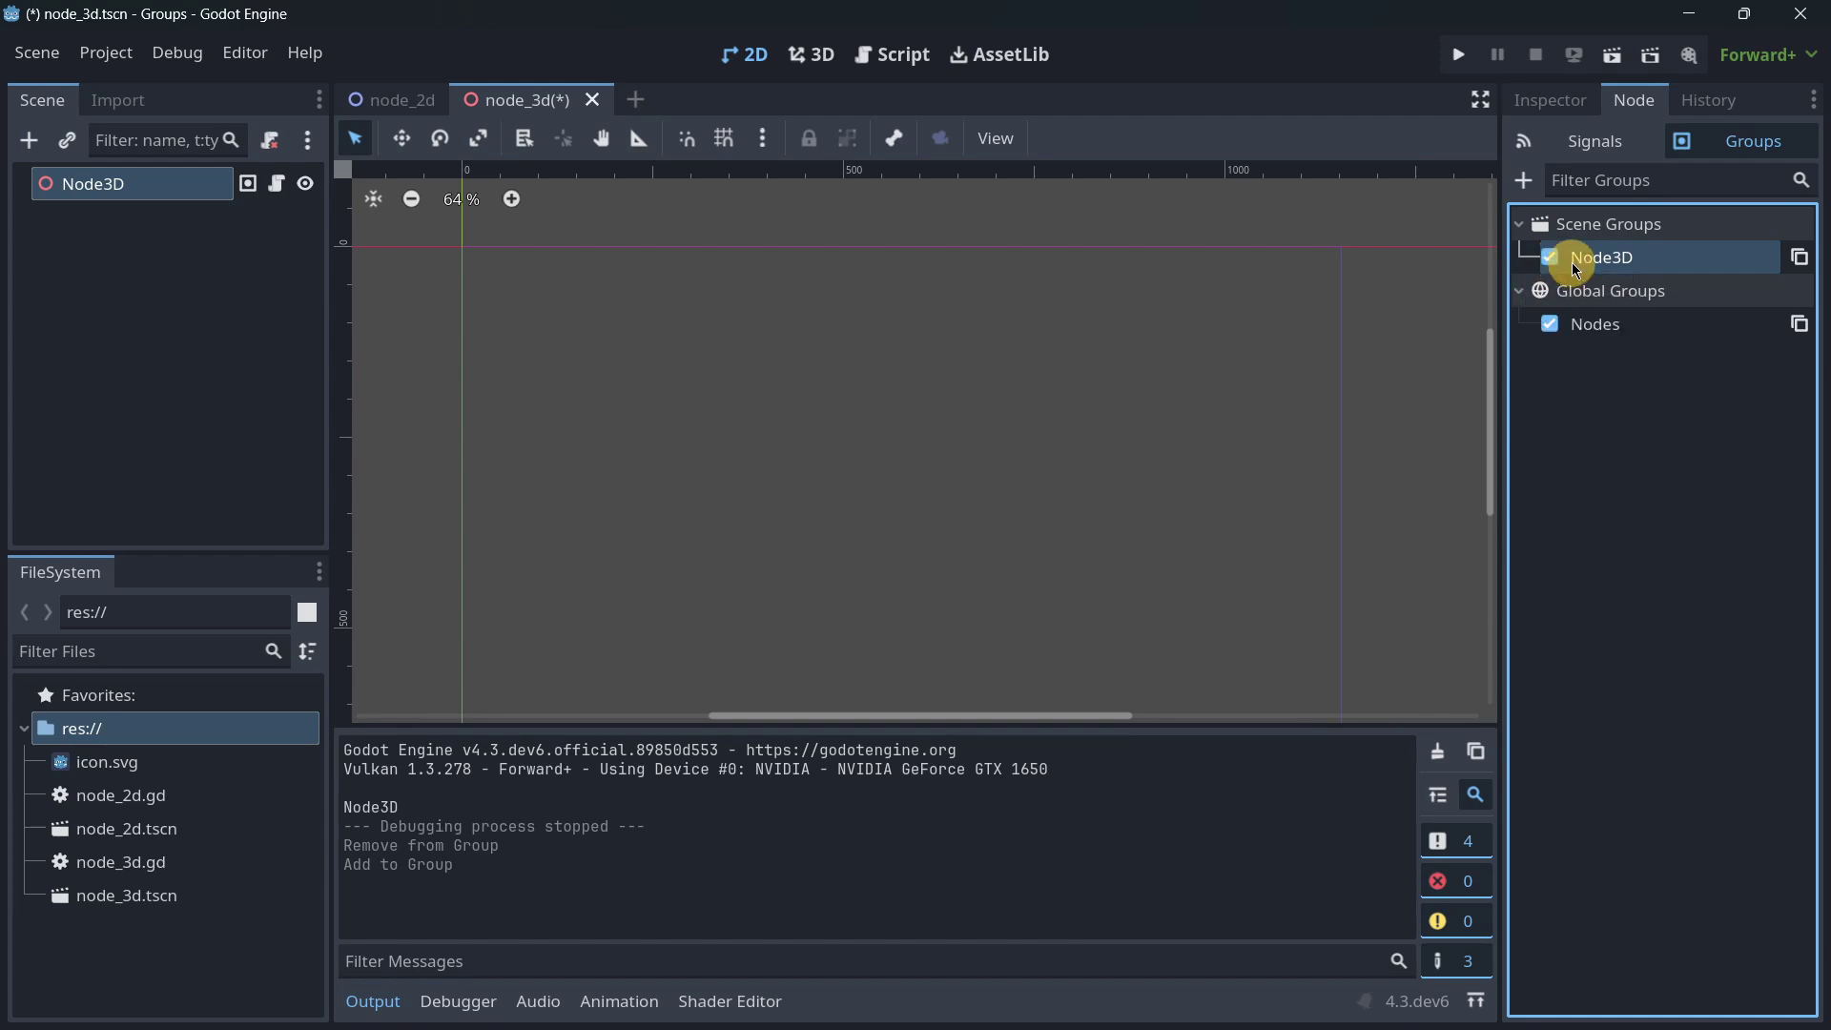
{"action": "left_click", "coordinate": [1550, 257]}
{"action": "left_click", "coordinate": [1550, 258]}
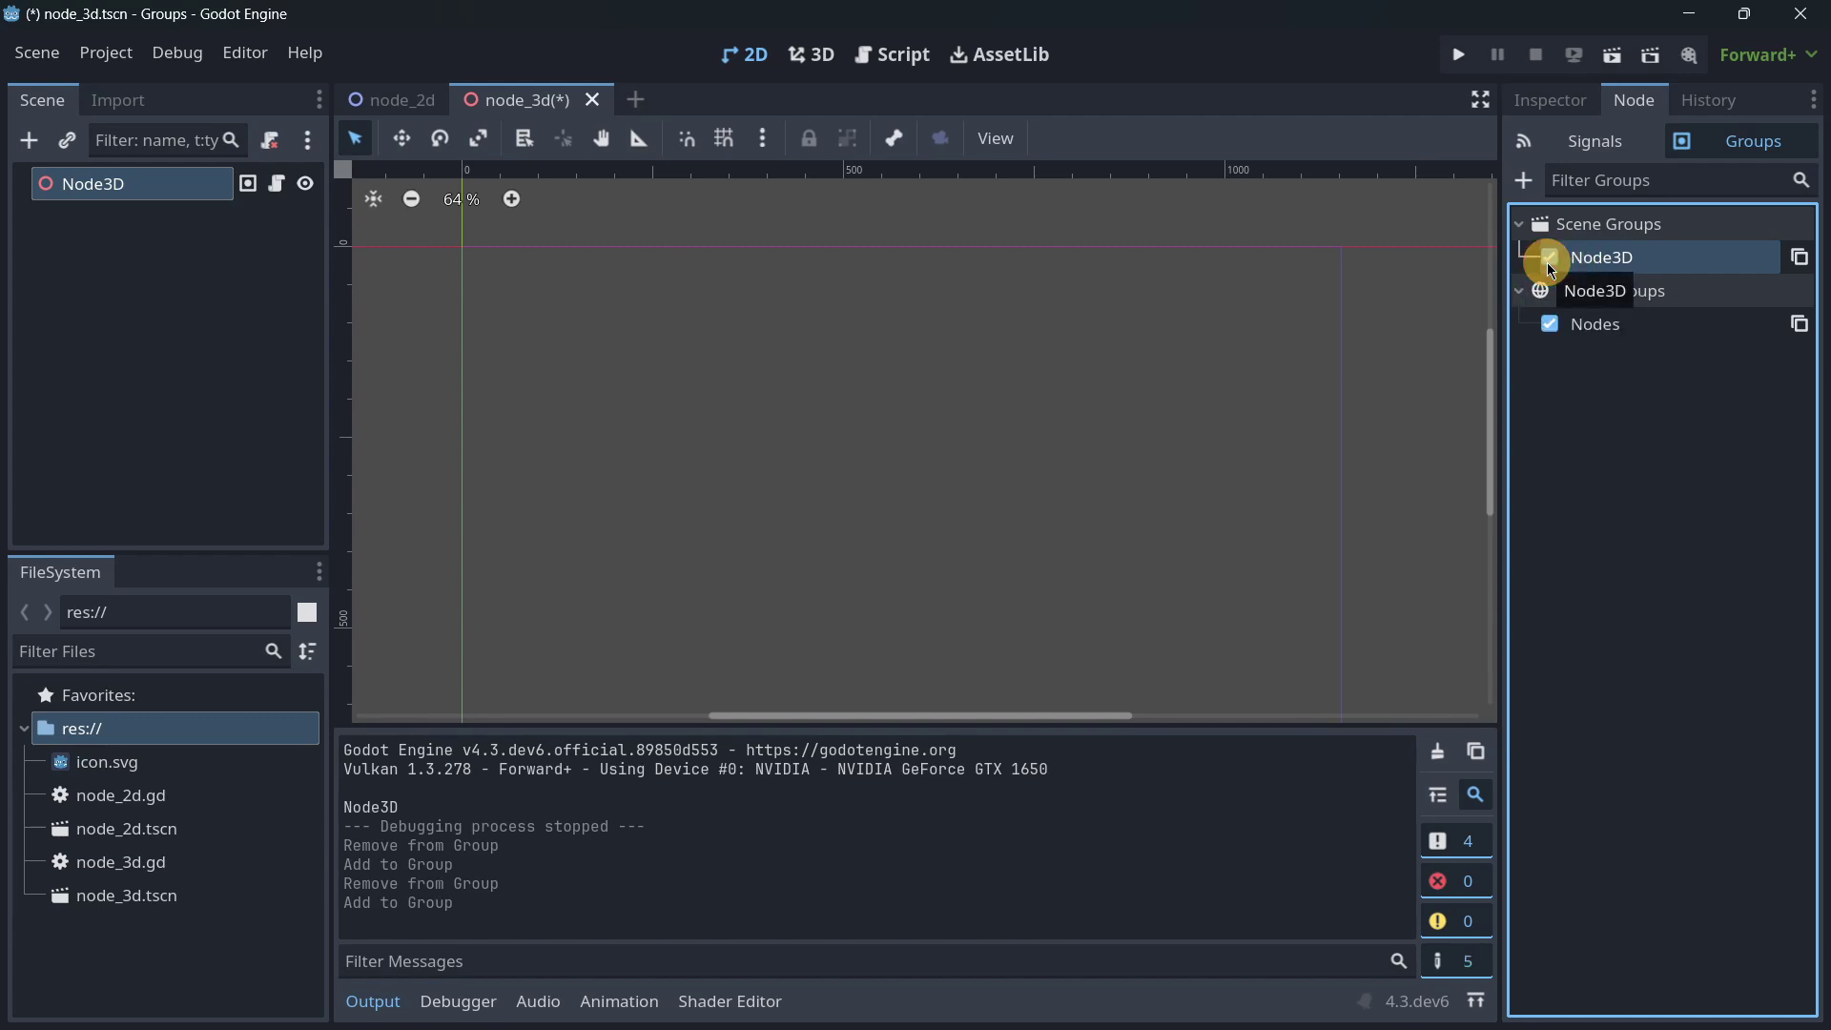
{"action": "left_click", "coordinate": [1799, 257]}
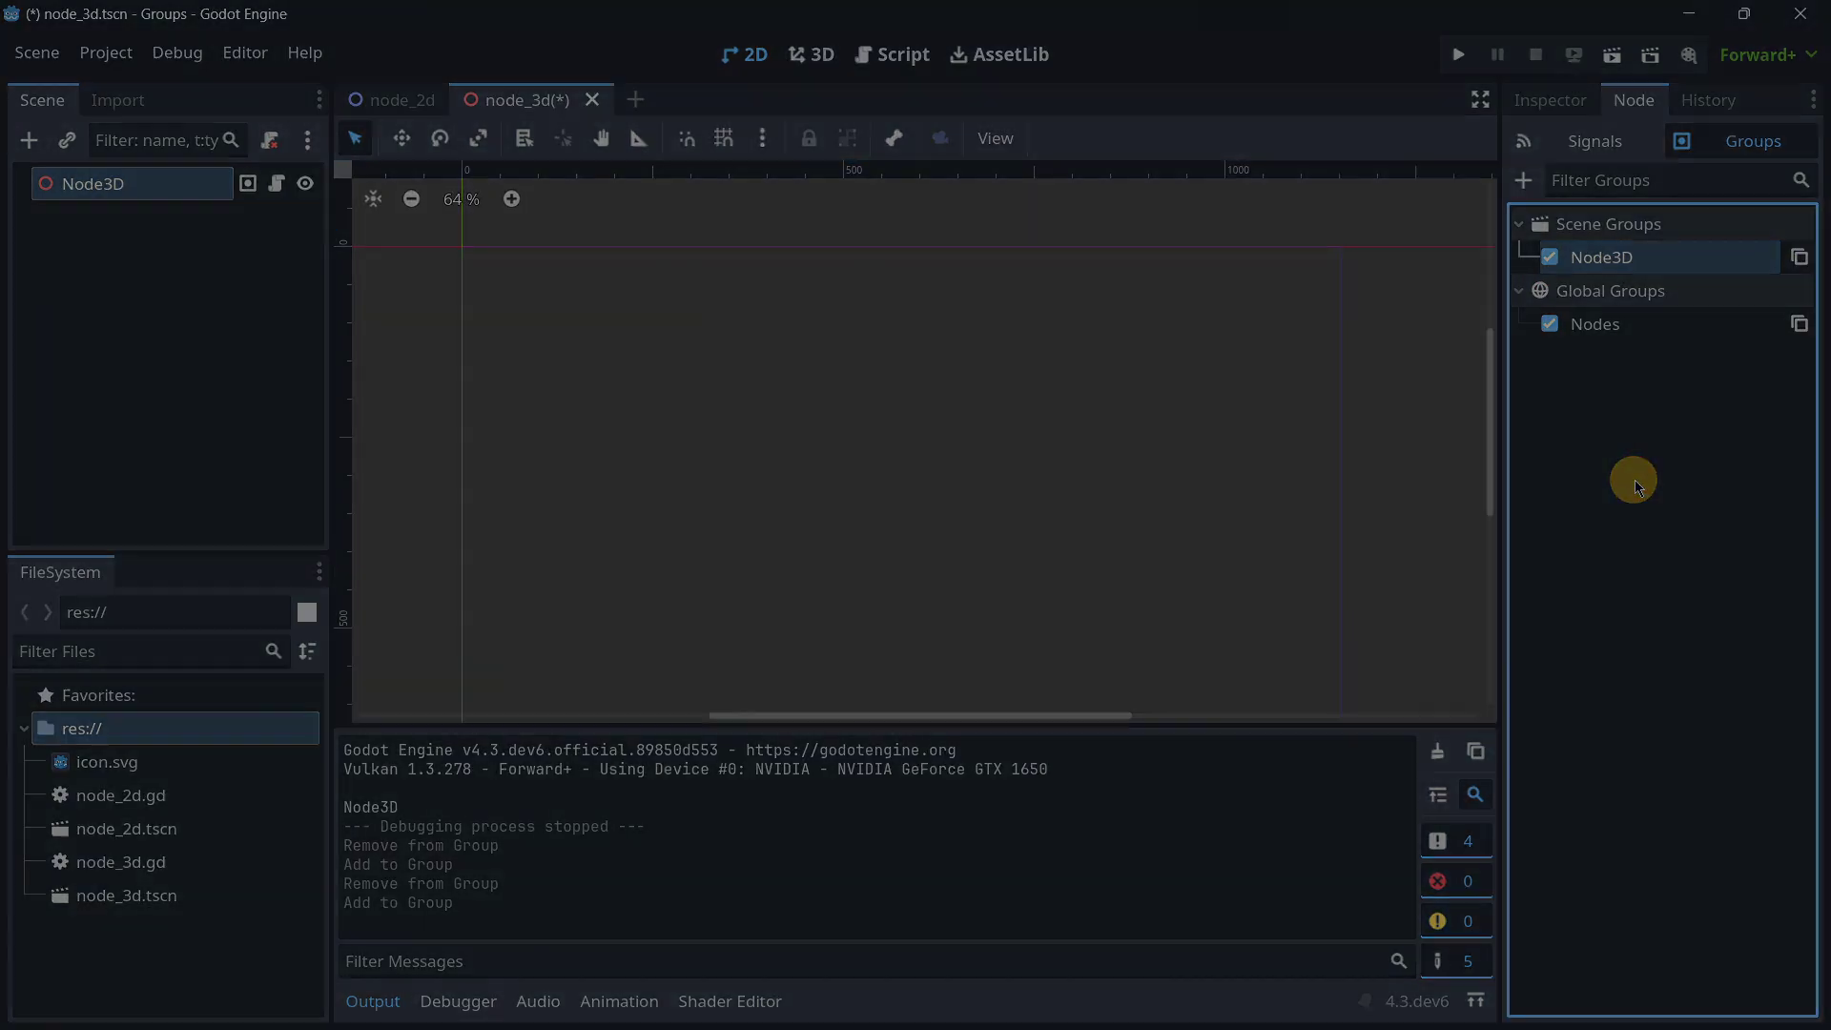
{"action": "left_click", "coordinate": [111, 435]}
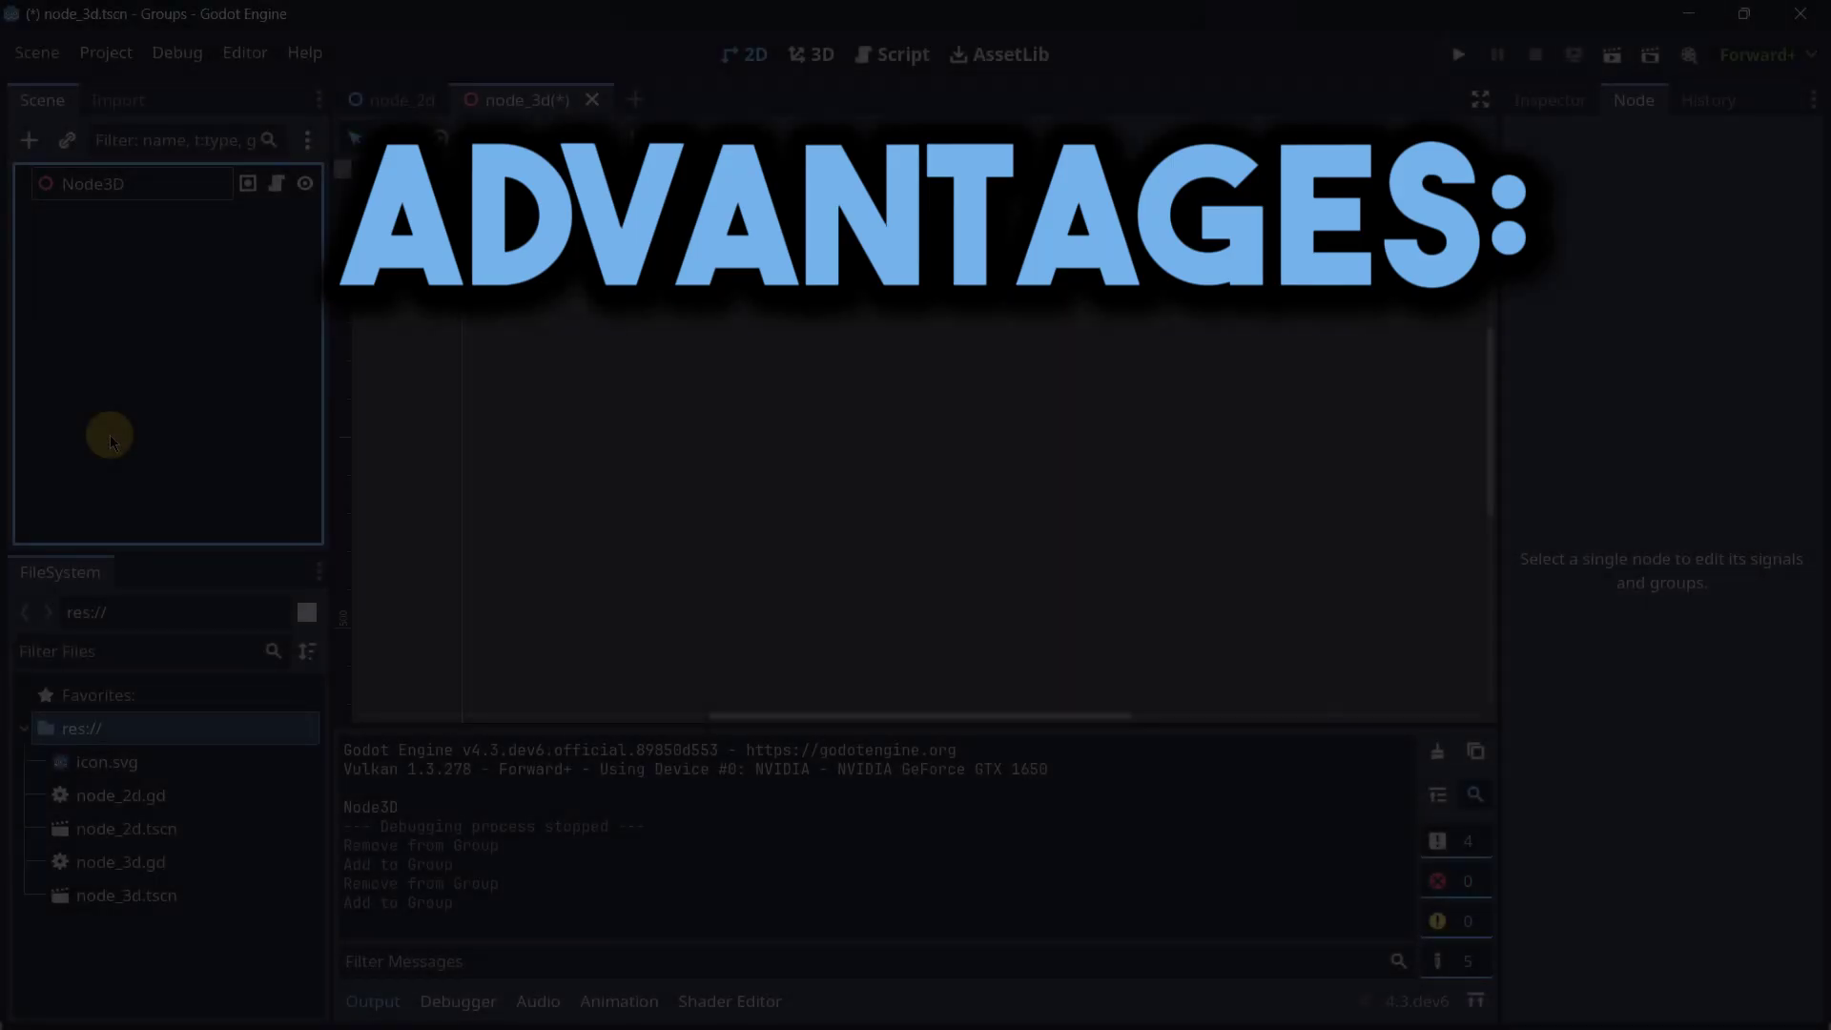